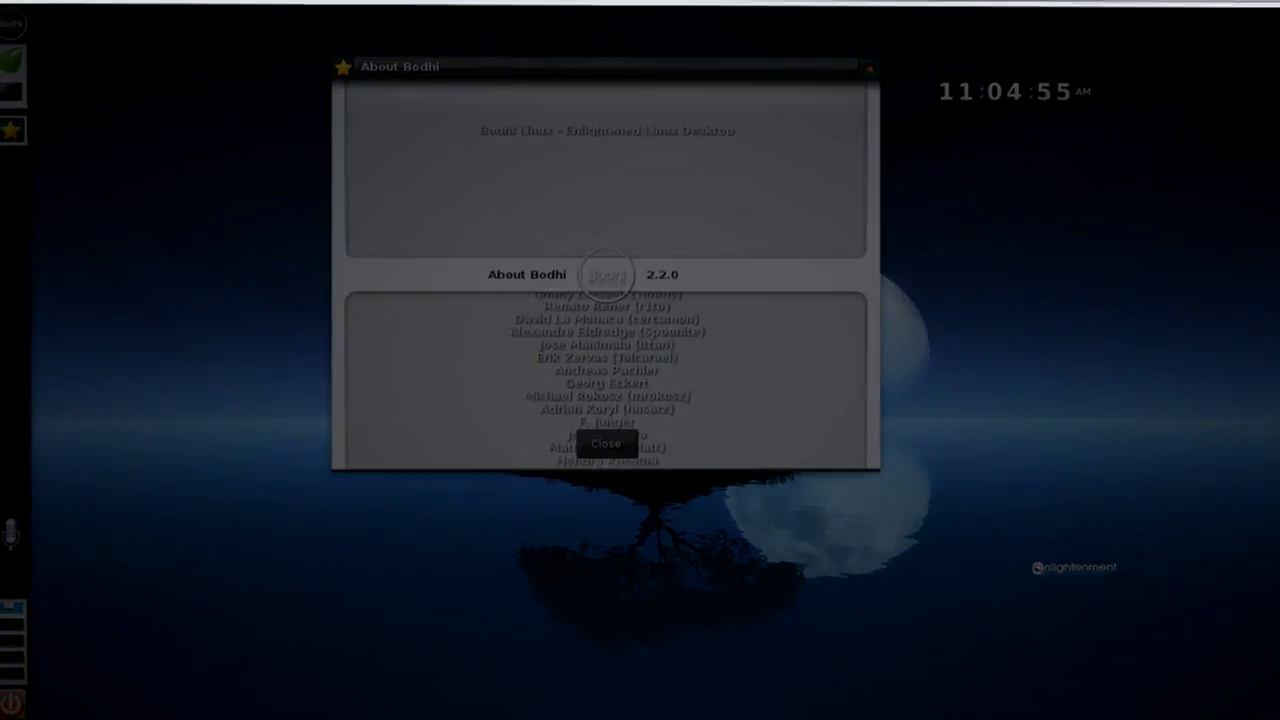
Close the About Bodhi window and answer the presentation mode question with "No, but increase timeout"
{"action": "mouse_move", "coordinate": [1165, 611]}
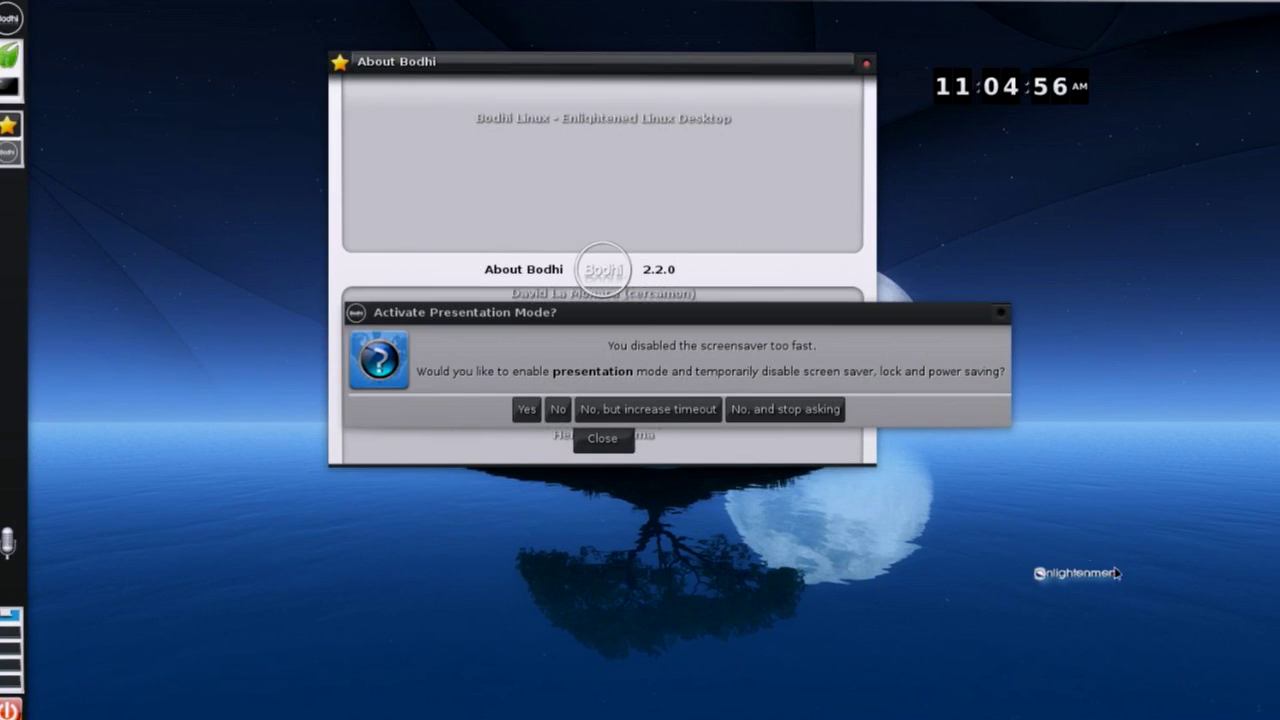
{"action": "left_click", "coordinate": [639, 328]}
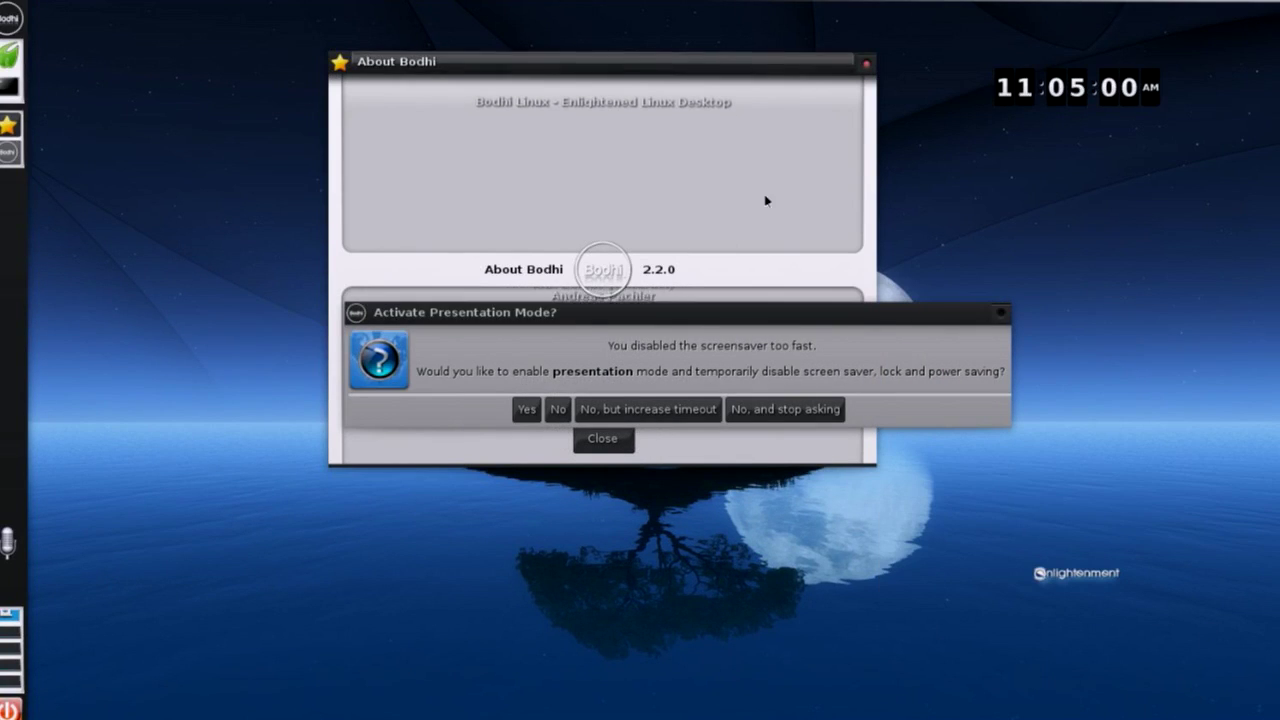
{"action": "left_click", "coordinate": [866, 62]}
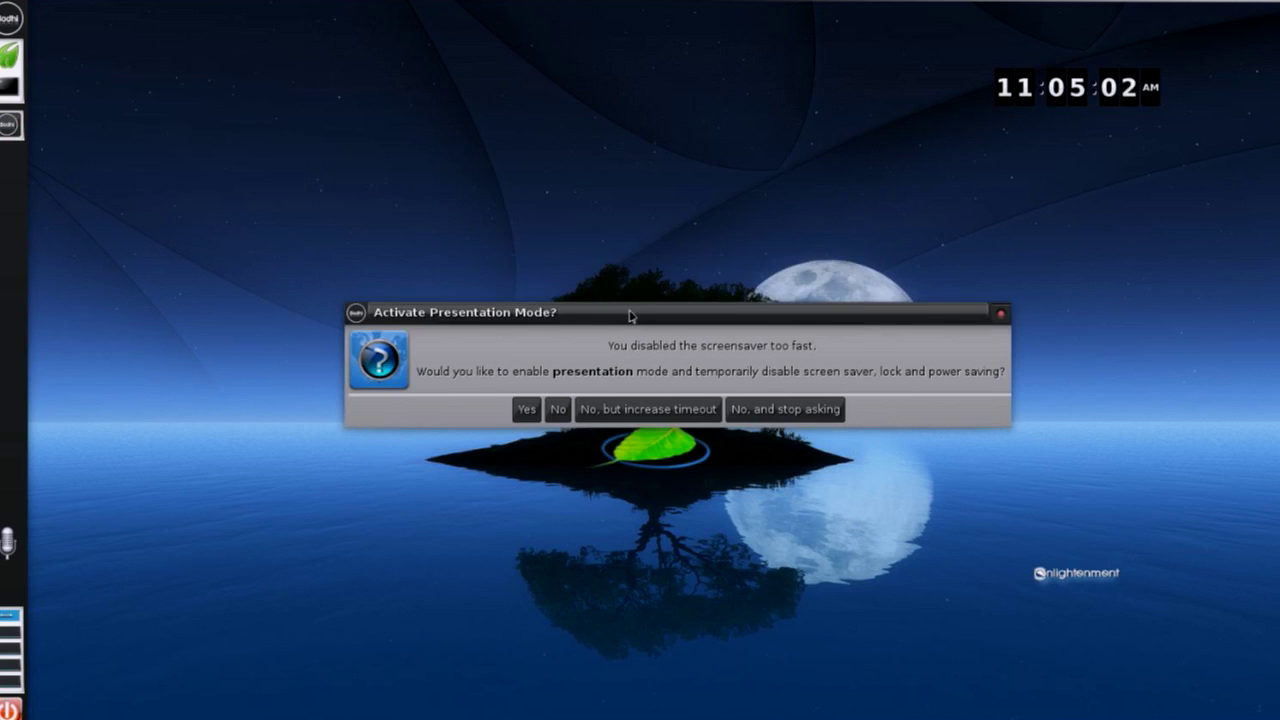
{"action": "left_click_drag", "start_coordinate": [629, 316], "coordinate": [547, 148]}
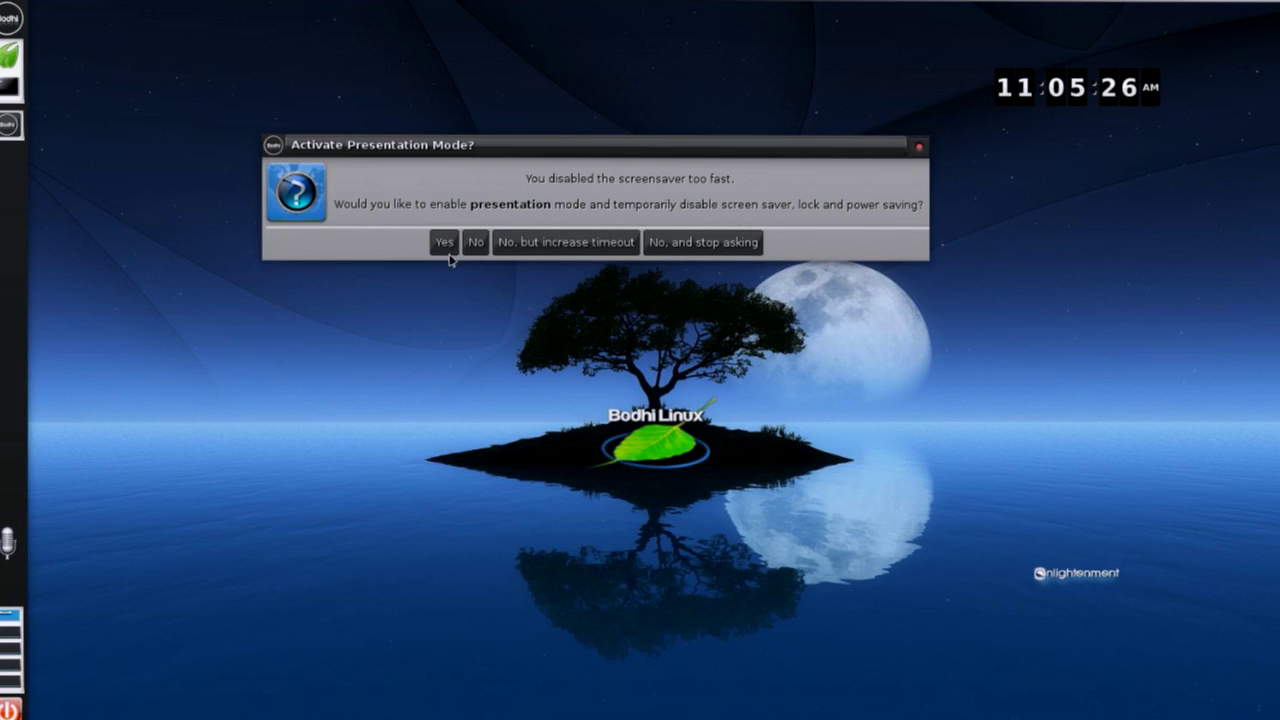
{"action": "left_click", "coordinate": [556, 251]}
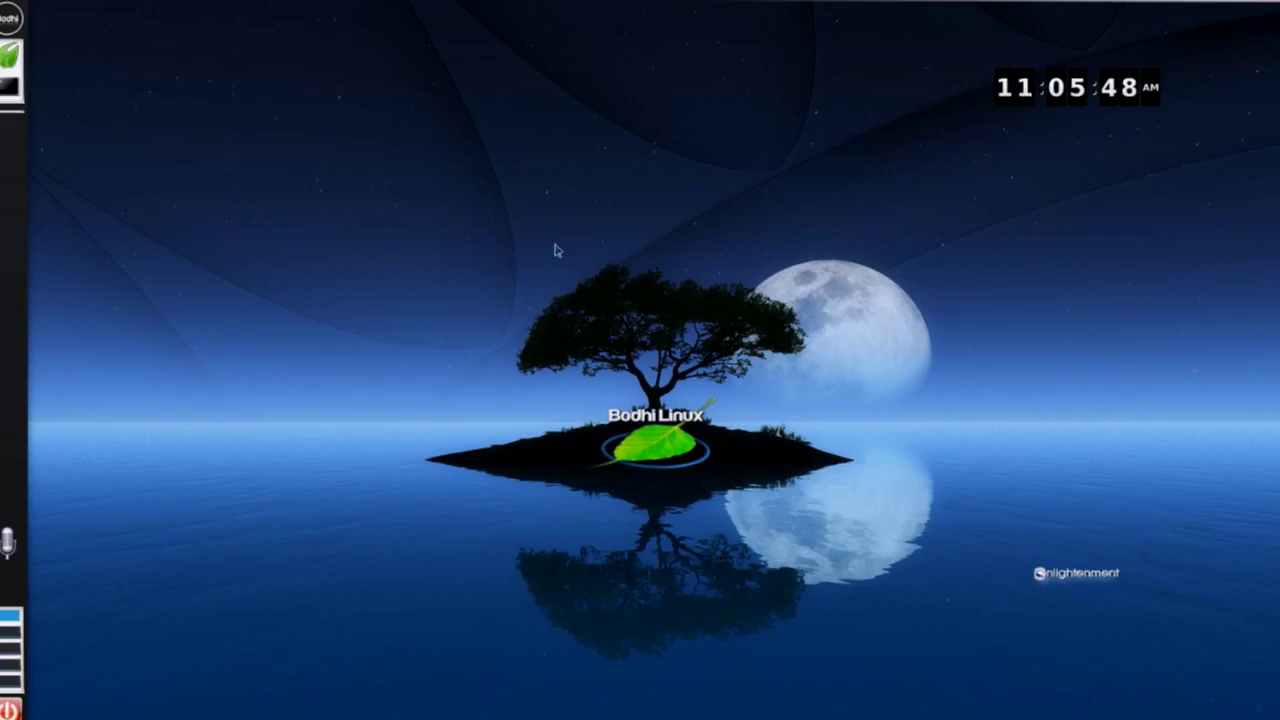
Examine the entries of the desktop's main menu, including the Bodhi Linux and Settings groups
{"action": "left_click", "coordinate": [551, 253]}
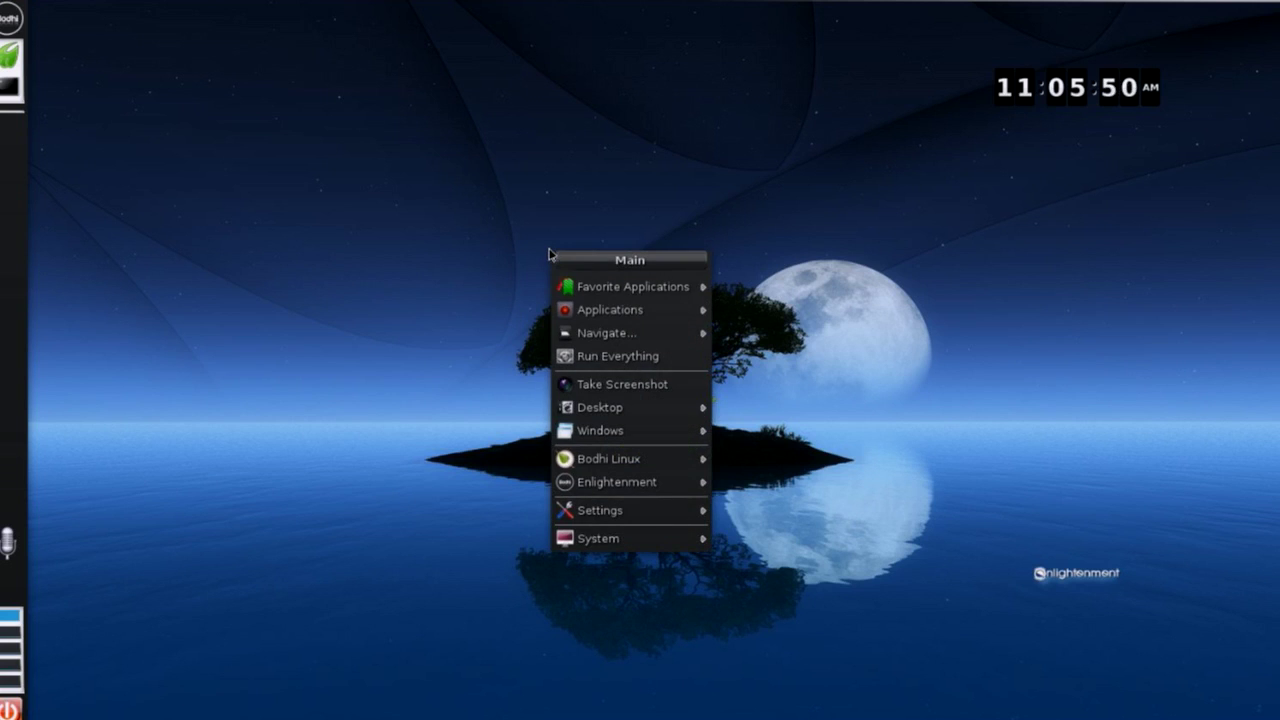
{"action": "mouse_move", "coordinate": [619, 470]}
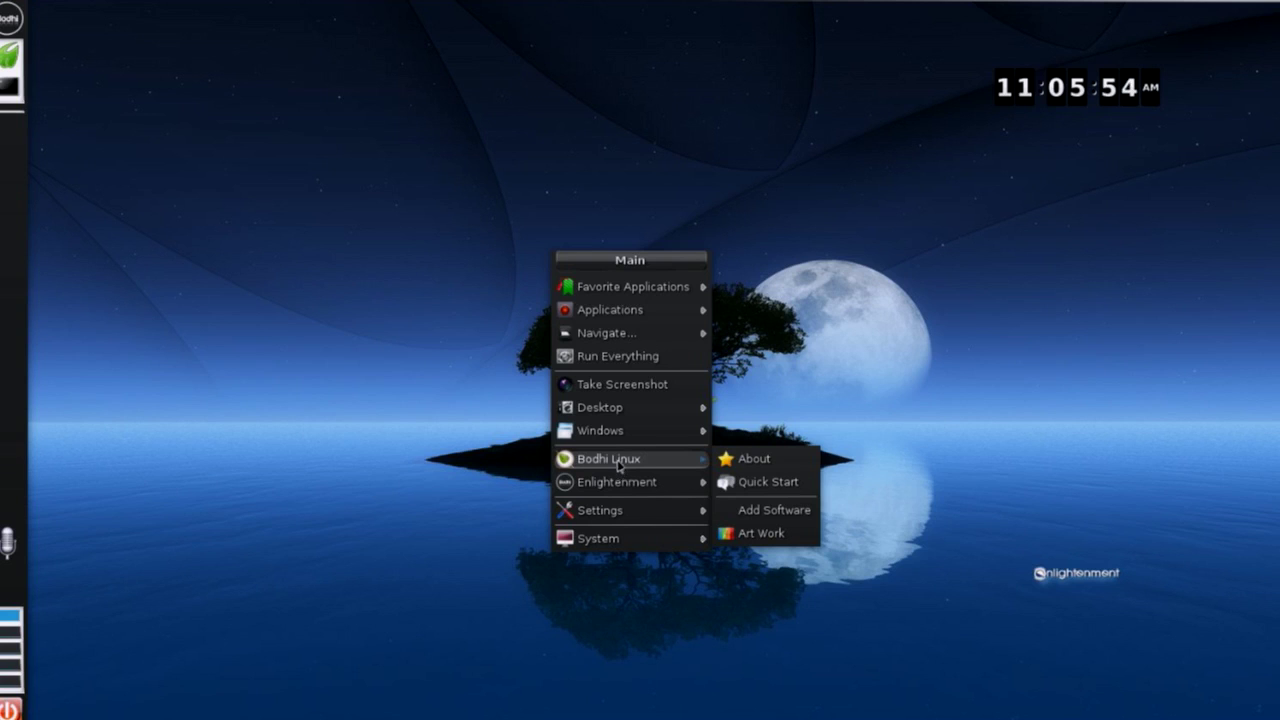
{"action": "mouse_move", "coordinate": [615, 522]}
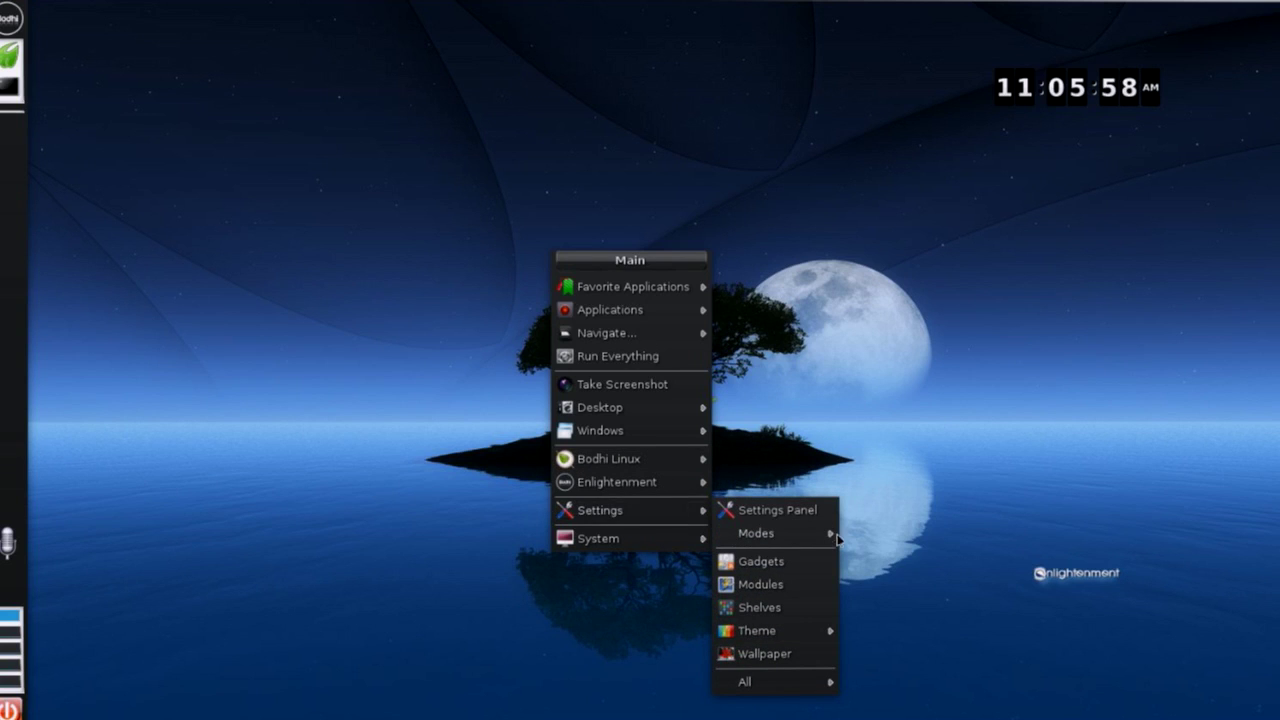
{"action": "mouse_move", "coordinate": [803, 540]}
{"action": "left_click", "coordinate": [586, 154]}
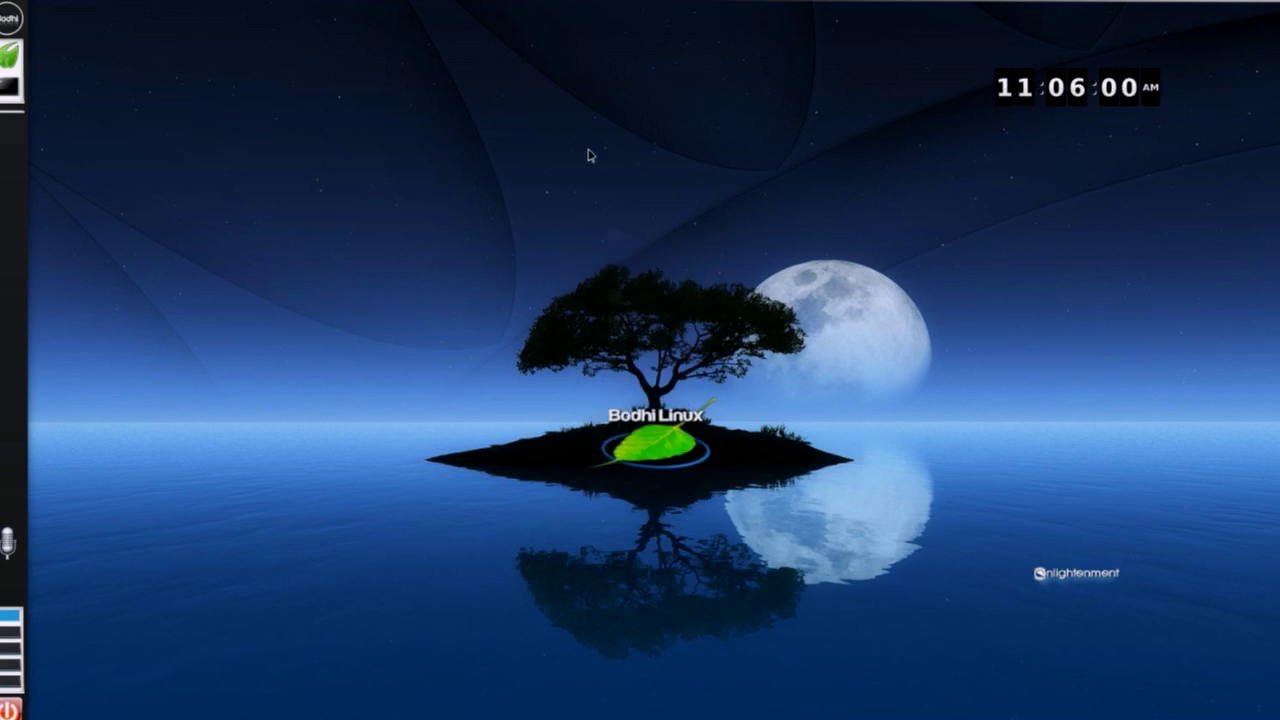
{"action": "left_click", "coordinate": [586, 154]}
{"action": "left_click", "coordinate": [232, 108]}
{"action": "left_click", "coordinate": [10, 18]}
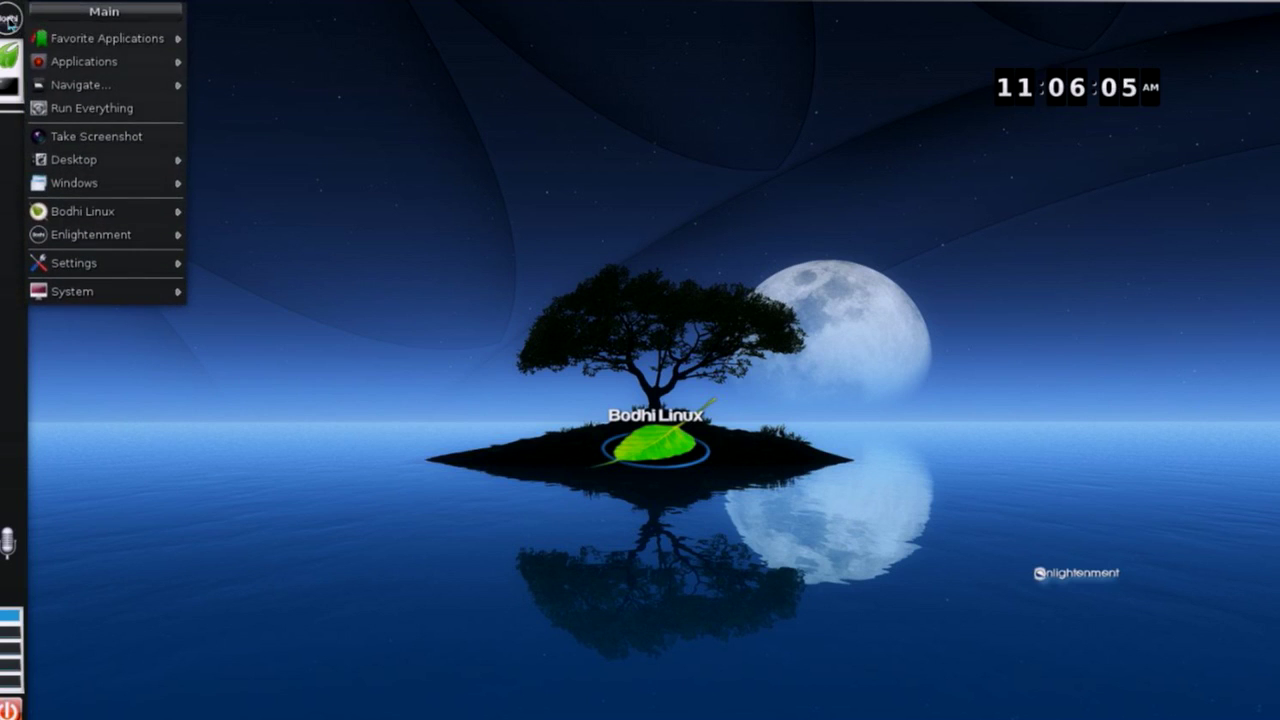
{"action": "left_click", "coordinate": [851, 249]}
Turn on the Presentation mode among the desktop's settings modes
{"action": "left_click", "coordinate": [484, 176]}
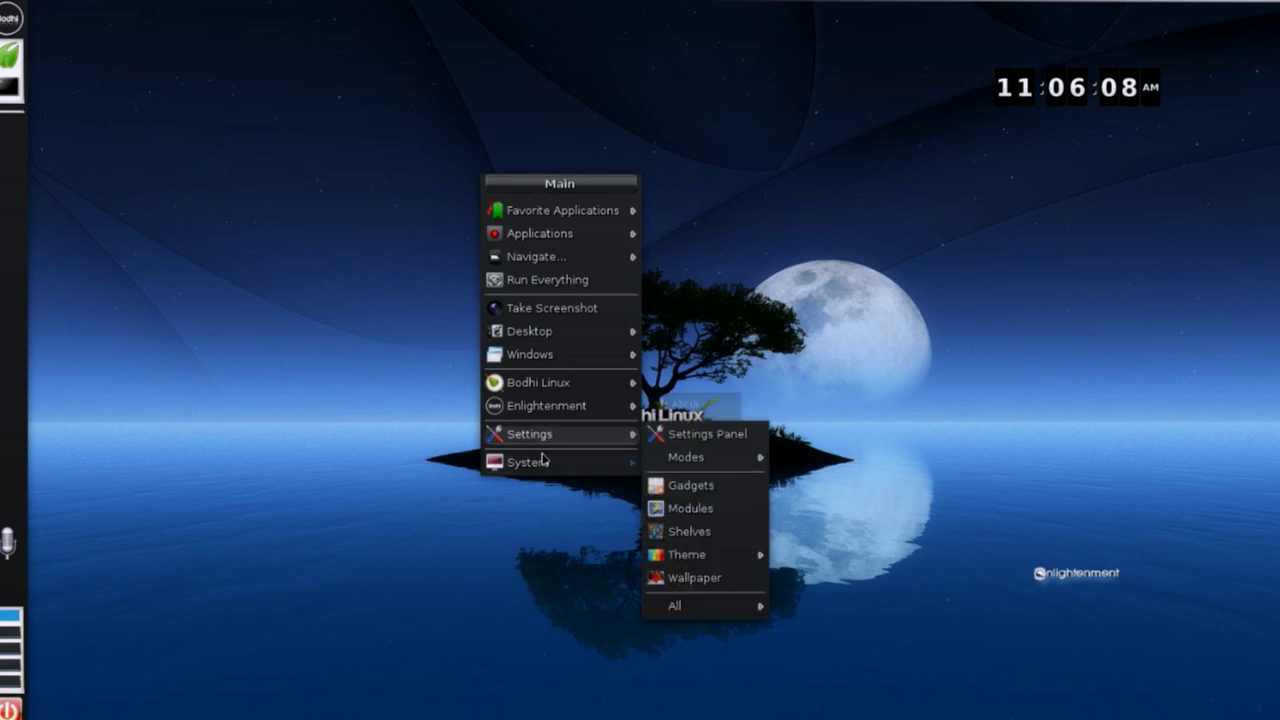
{"action": "mouse_move", "coordinate": [543, 462]}
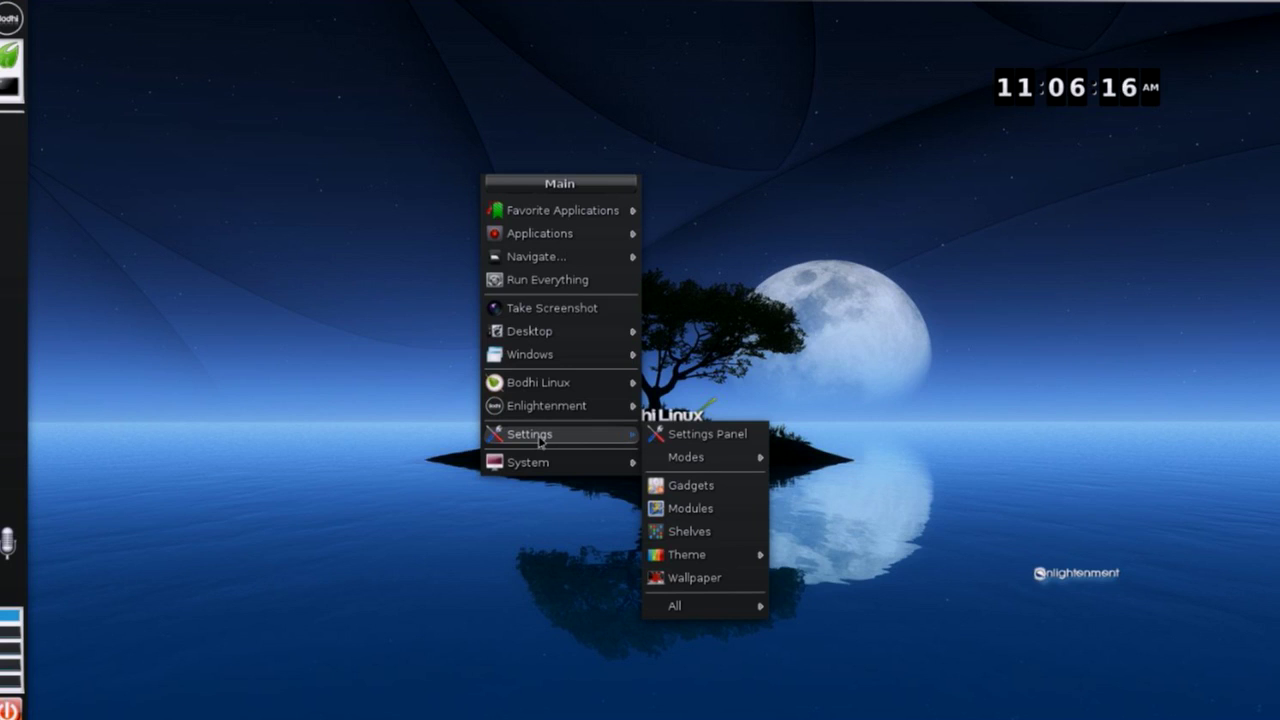
{"action": "mouse_move", "coordinate": [676, 457]}
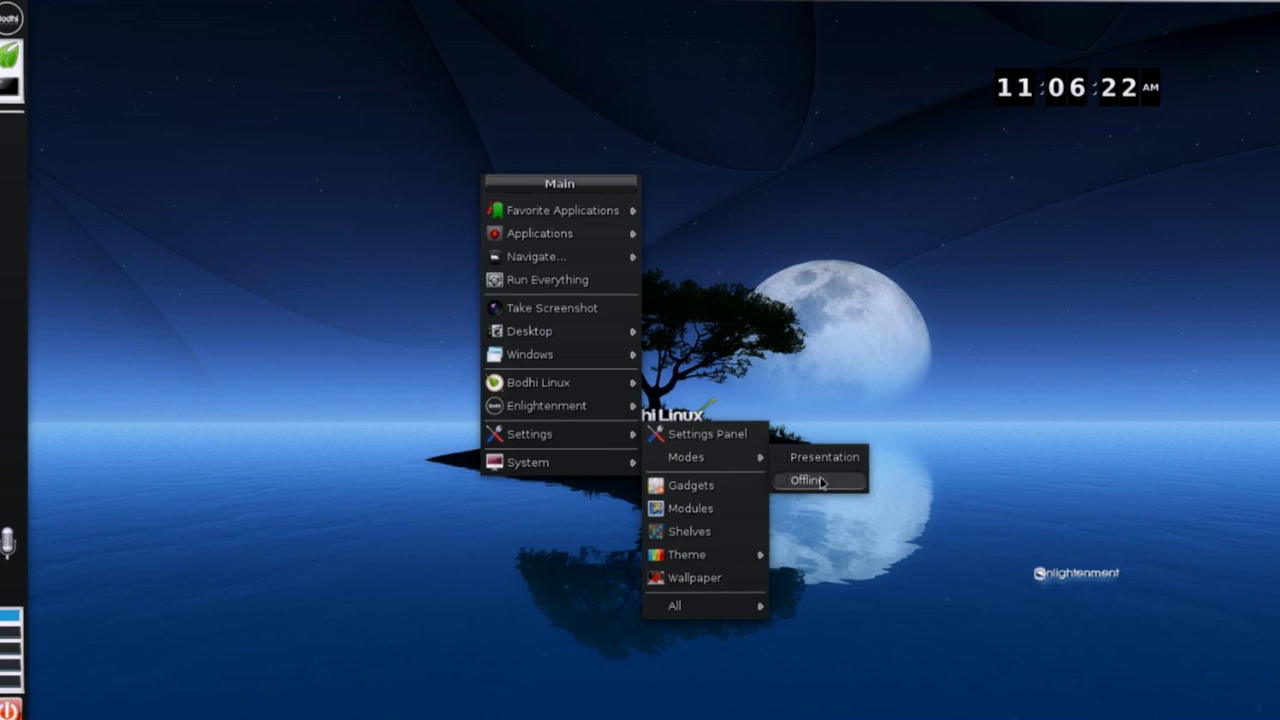
{"action": "left_click", "coordinate": [855, 456]}
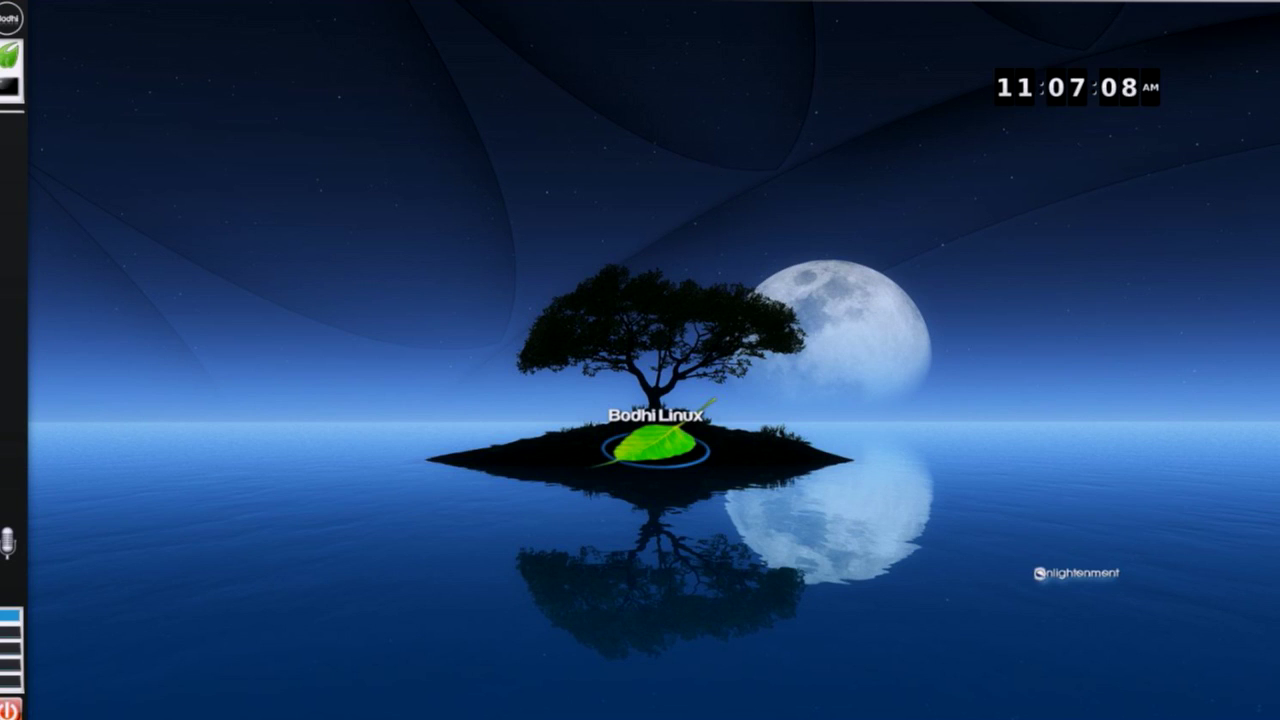
Launch Leafpad from the desktop's favorite applications
{"action": "left_click", "coordinate": [715, 173]}
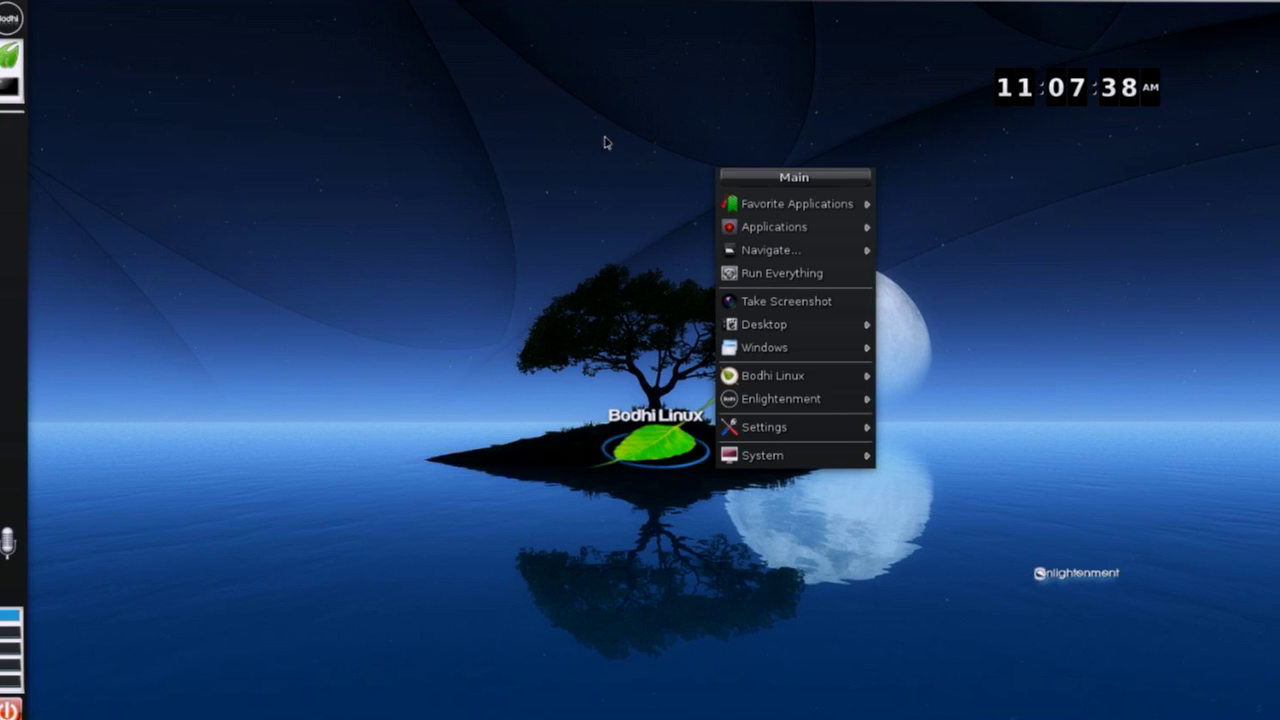
{"action": "left_click", "coordinate": [604, 142]}
{"action": "right_click", "coordinate": [602, 217]}
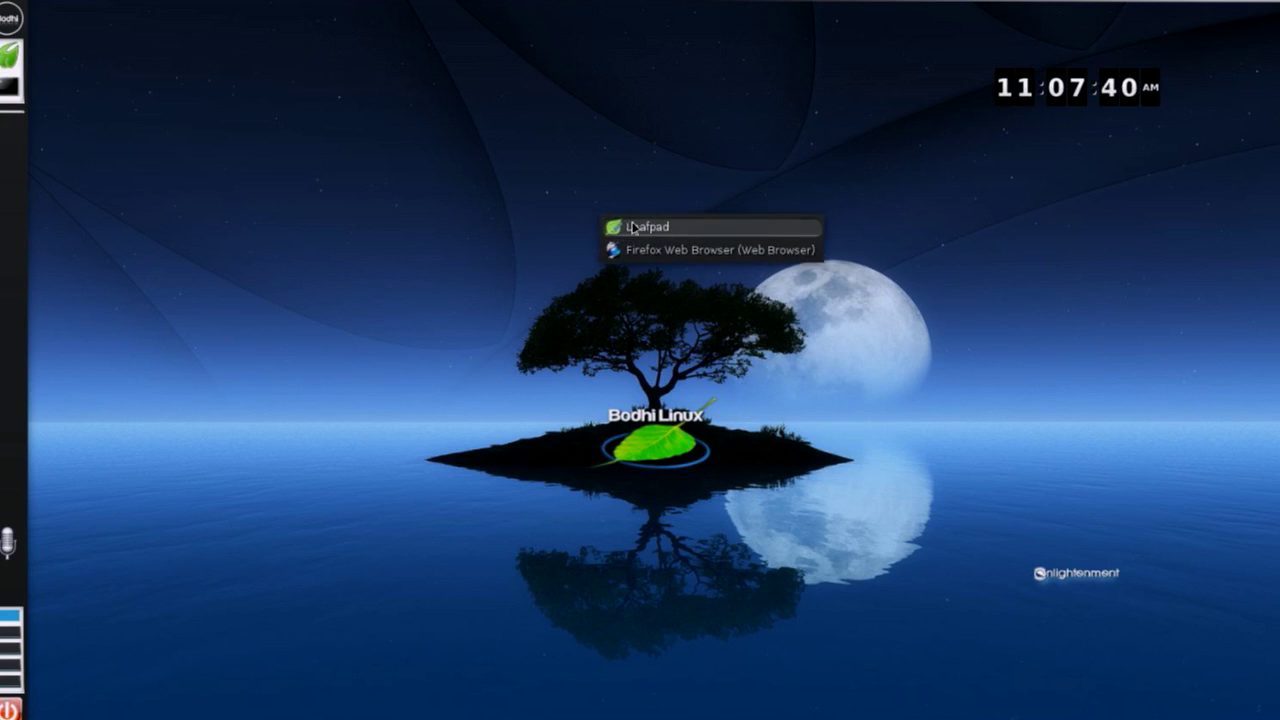
{"action": "left_click", "coordinate": [633, 228]}
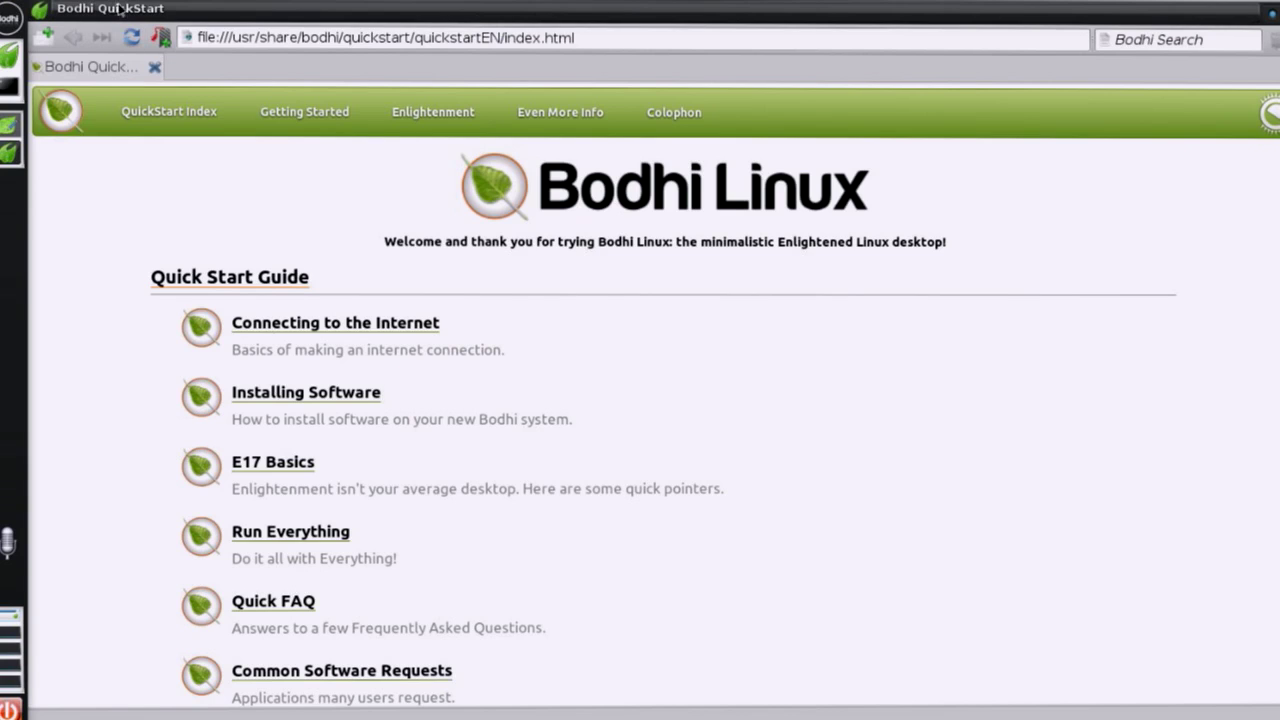
Restore the maximized Bodhi QuickStart window and shade it to just its title bar beside the Leafpad window
{"action": "double_click", "coordinate": [1148, 10]}
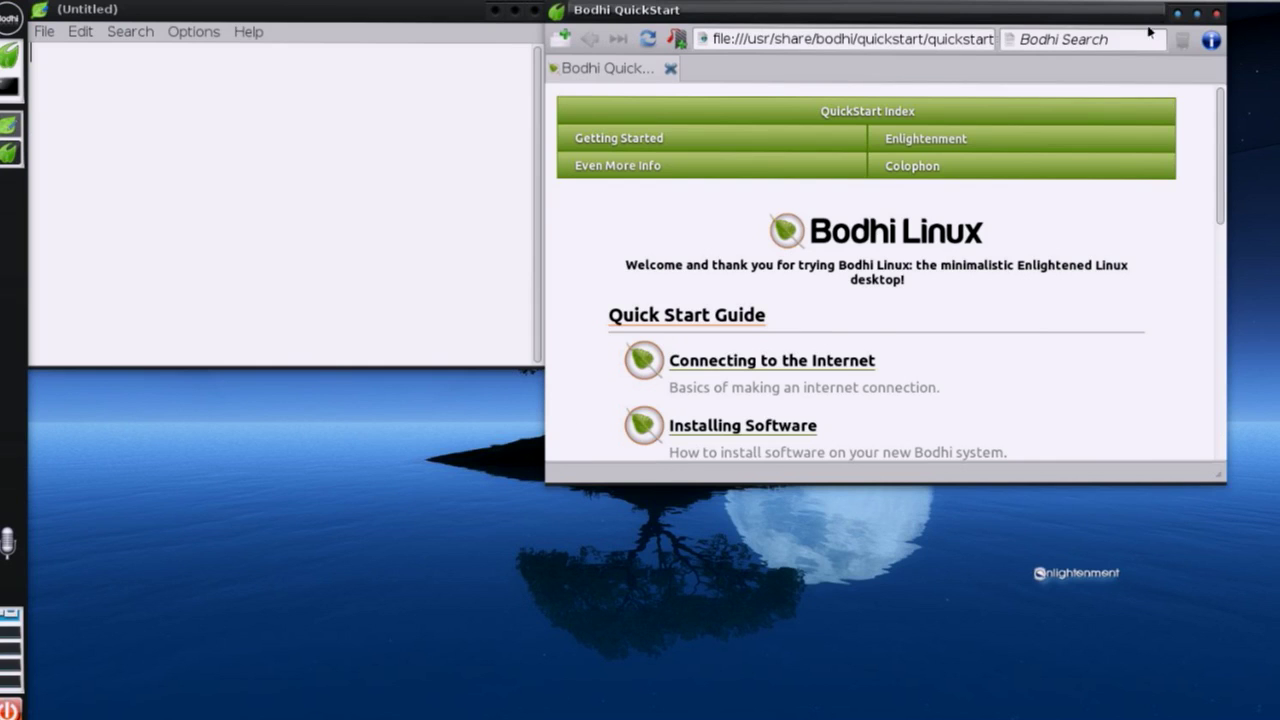
{"action": "left_click_drag", "start_coordinate": [1023, 15], "coordinate": [1092, 71]}
{"action": "double_click", "coordinate": [825, 75]}
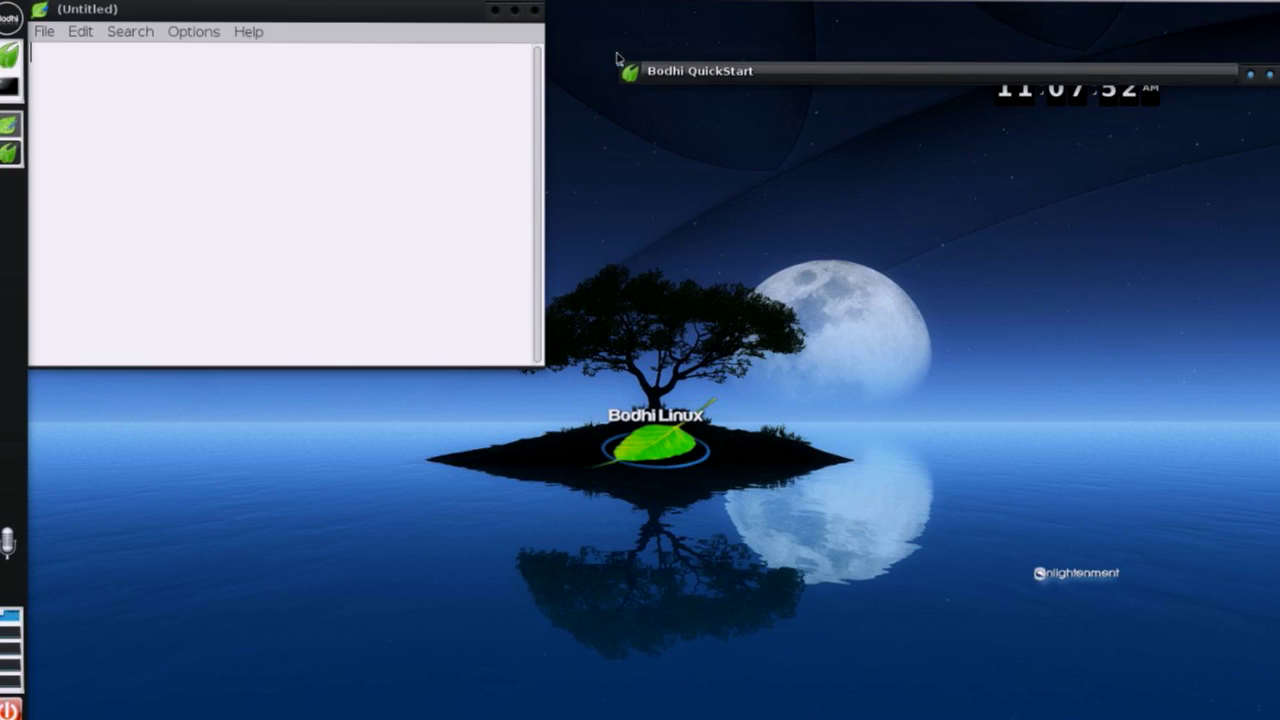
{"action": "mouse_move", "coordinate": [845, 83]}
{"action": "left_mouse_down"}
{"action": "mouse_move", "coordinate": [829, 157]}
{"action": "mouse_move", "coordinate": [829, 89]}
{"action": "mouse_move", "coordinate": [773, 128]}
{"action": "mouse_move", "coordinate": [770, 196]}
{"action": "mouse_move", "coordinate": [806, 89]}
{"action": "mouse_move", "coordinate": [789, 57]}
{"action": "mouse_move", "coordinate": [809, 50]}
{"action": "left_mouse_up"}
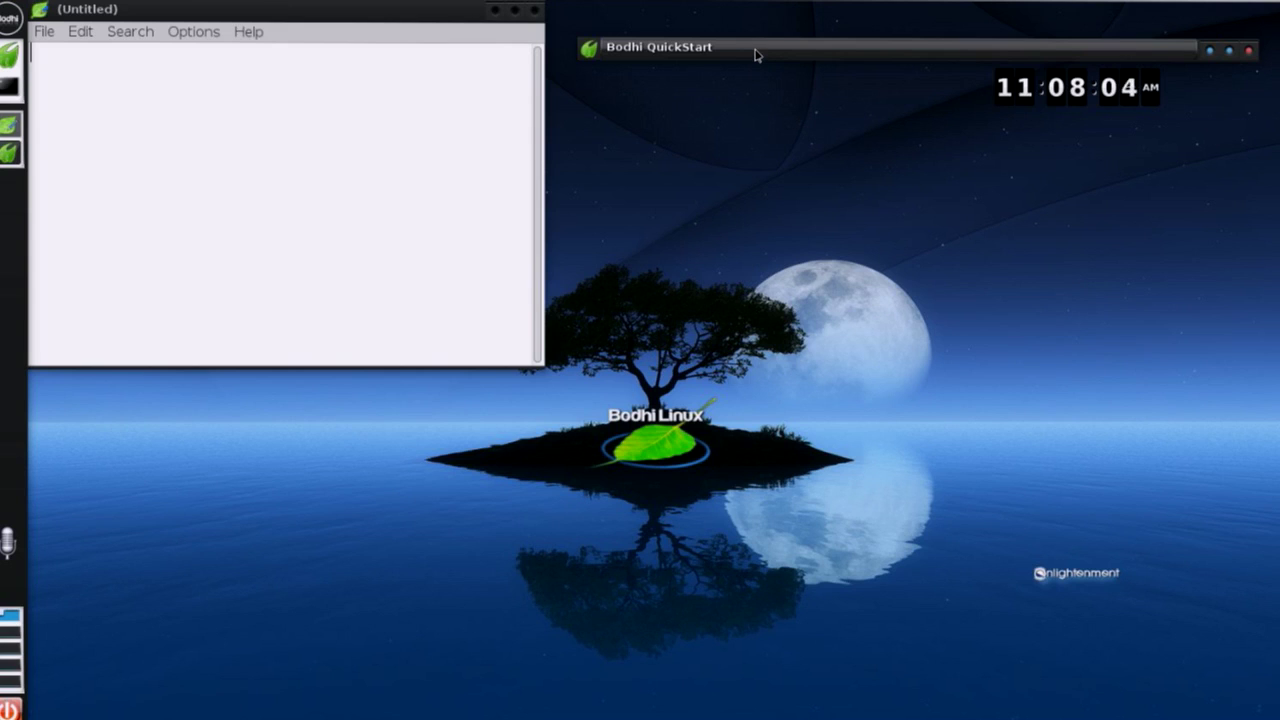
{"action": "double_click", "coordinate": [756, 52]}
{"action": "double_click", "coordinate": [756, 50]}
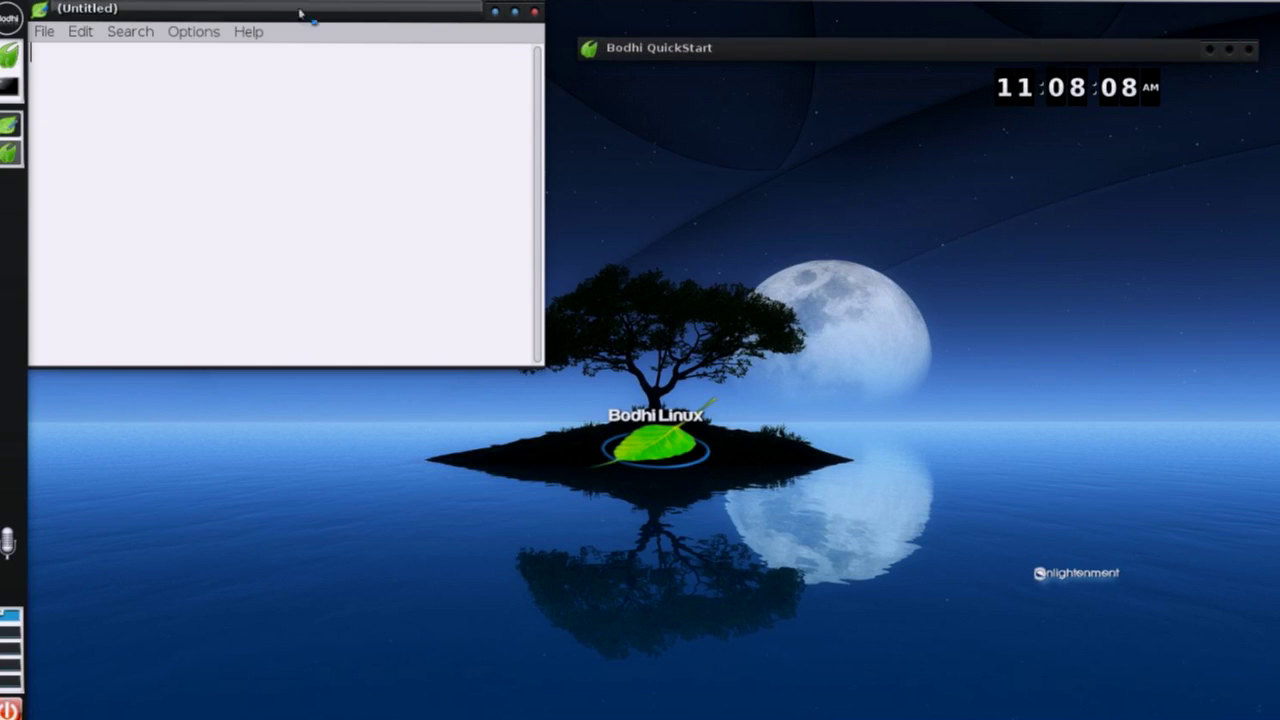
Move the untitled Leafpad window below the shaded browser window and enlarge it, alternating focus between the two windows
{"action": "left_click_drag", "start_coordinate": [300, 12], "coordinate": [347, 150]}
{"action": "left_click_drag", "start_coordinate": [352, 147], "coordinate": [352, 143]}
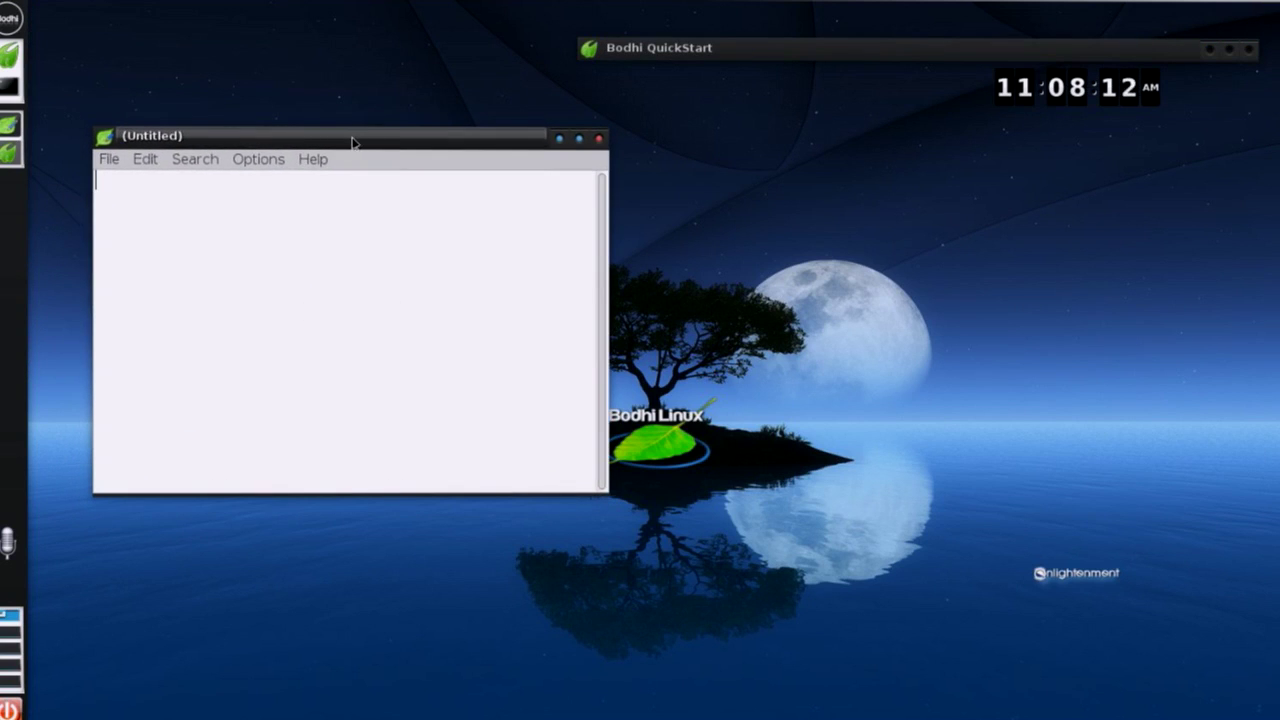
{"action": "left_click", "coordinate": [703, 53]}
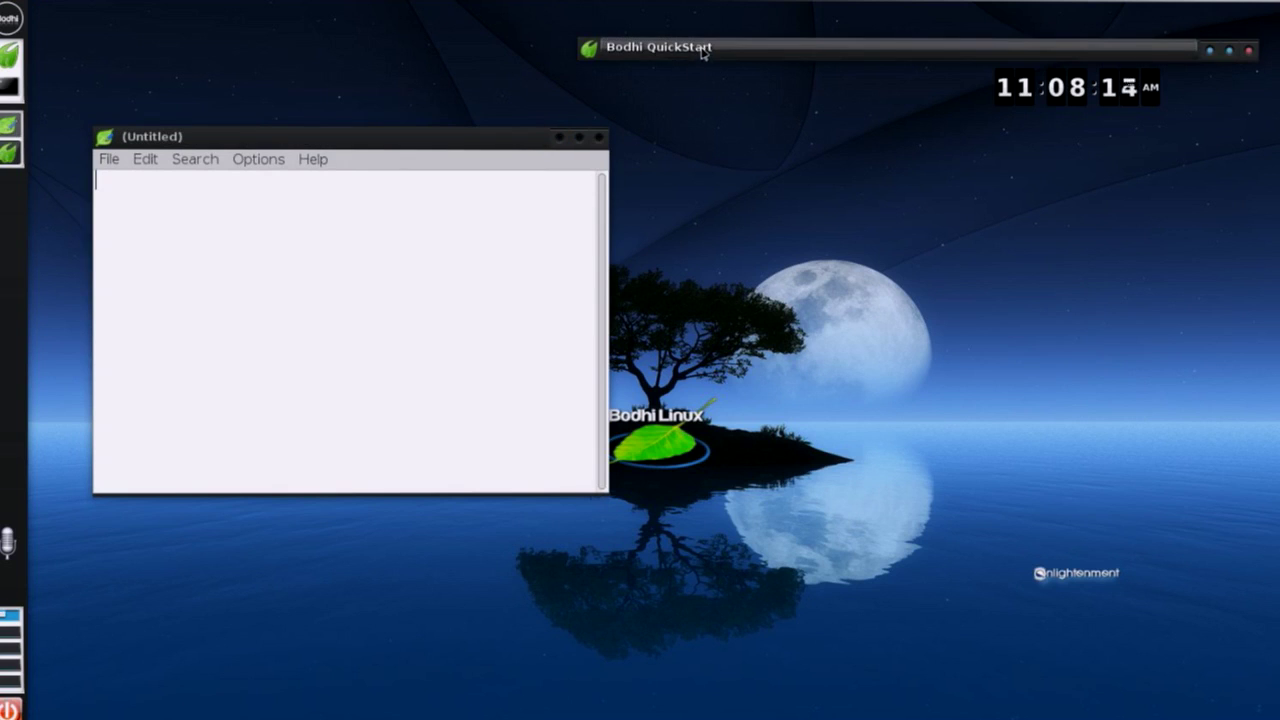
{"action": "left_click", "coordinate": [509, 137]}
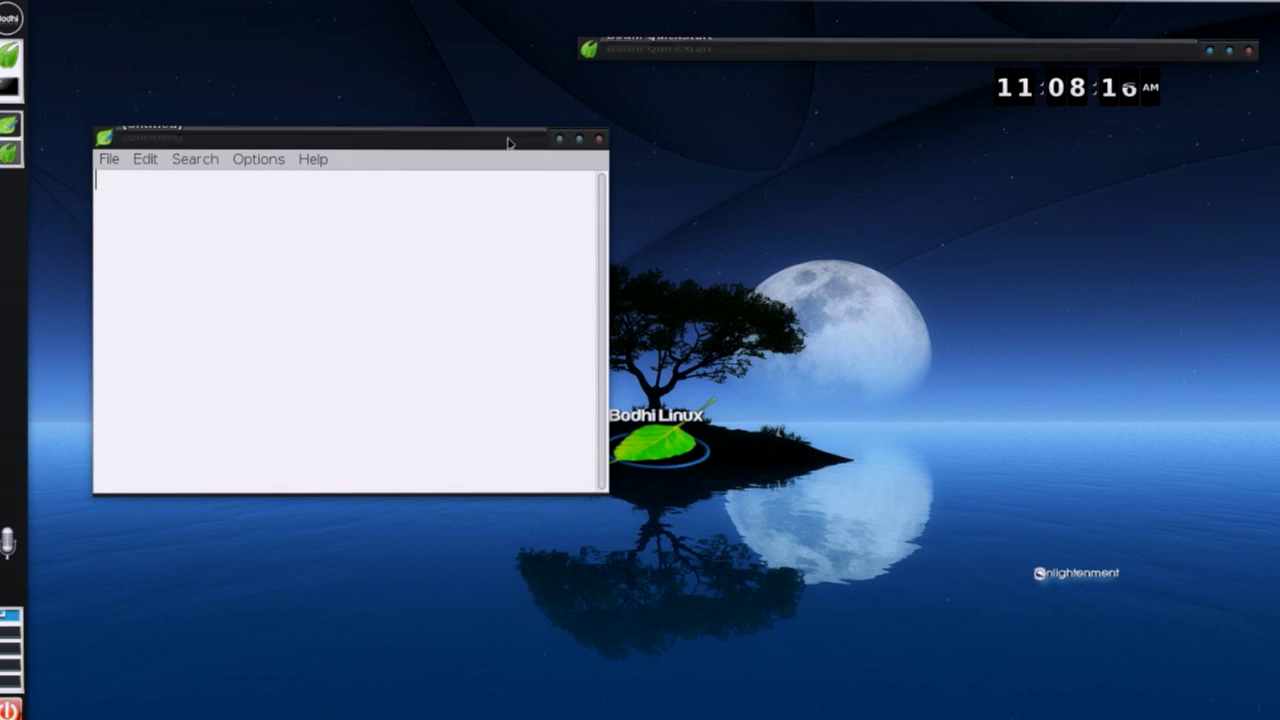
{"action": "left_click", "coordinate": [683, 52]}
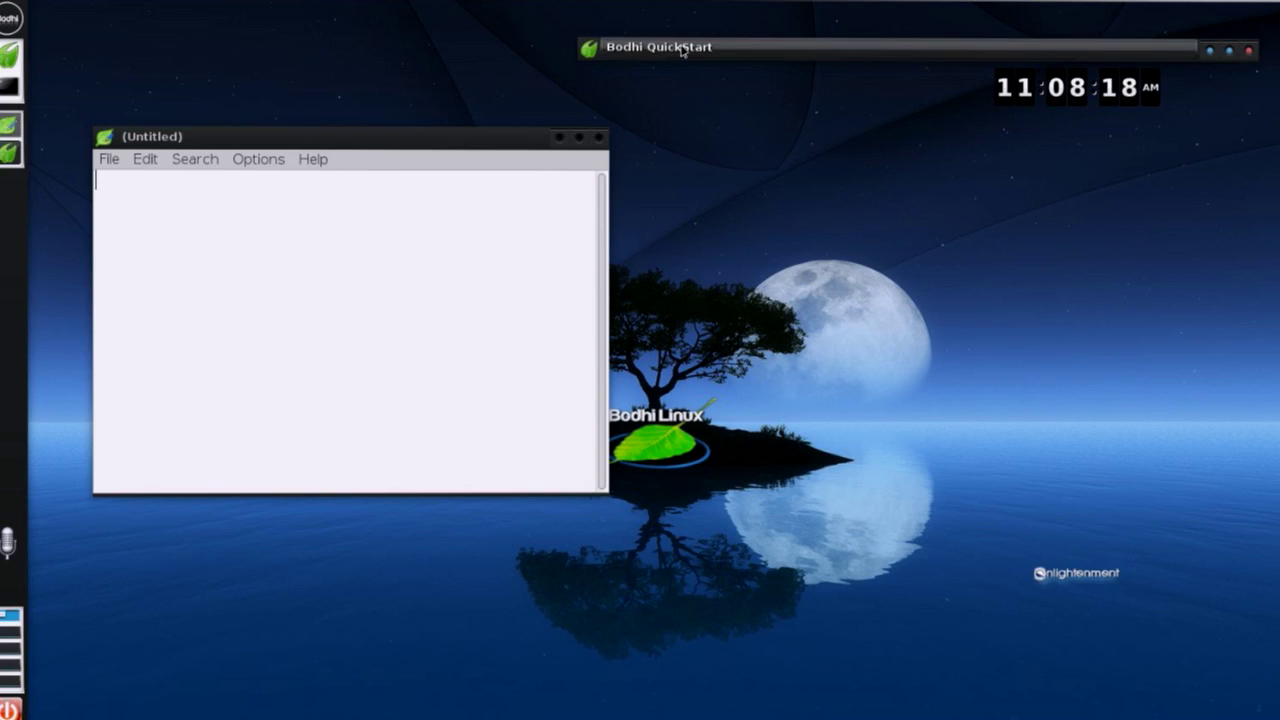
{"action": "left_click", "coordinate": [511, 155]}
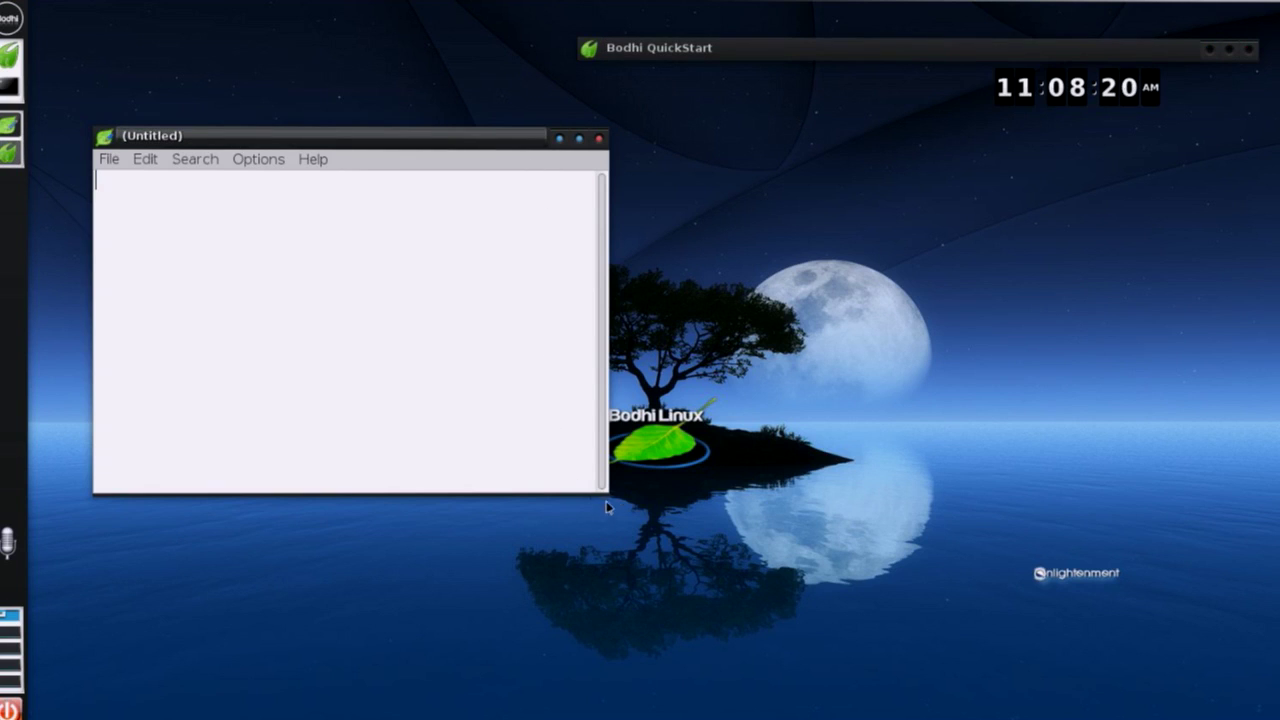
{"action": "left_click_drag", "start_coordinate": [607, 496], "coordinate": [740, 517]}
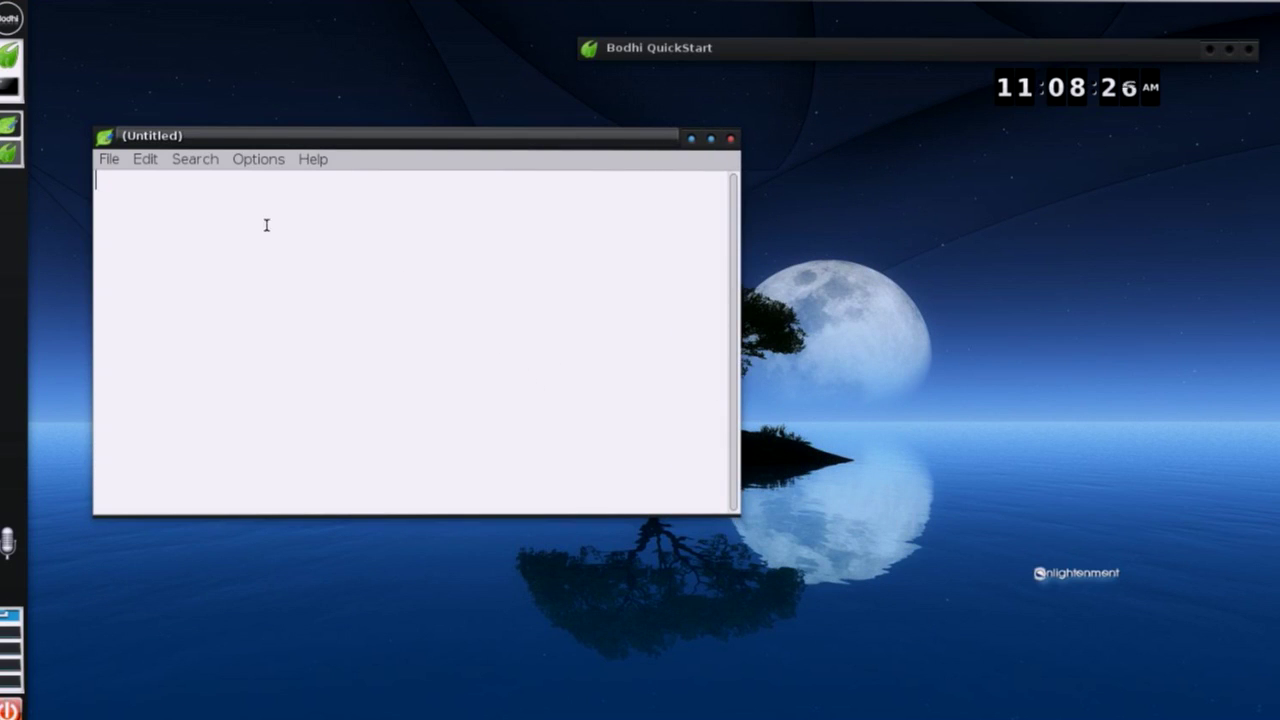
Examine the Home and Desktop locations offered for navigation in the main menu
{"action": "left_click", "coordinate": [10, 17]}
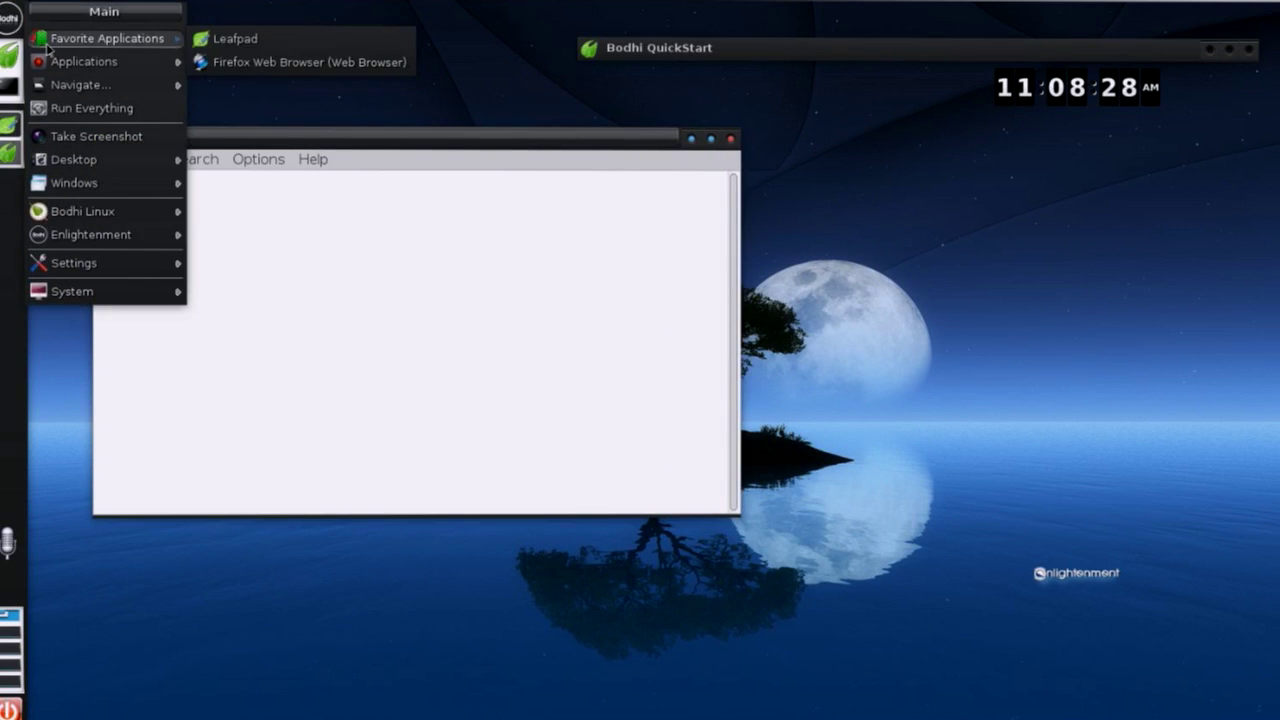
{"action": "mouse_move", "coordinate": [47, 67]}
{"action": "mouse_move", "coordinate": [100, 85]}
{"action": "mouse_move", "coordinate": [199, 89]}
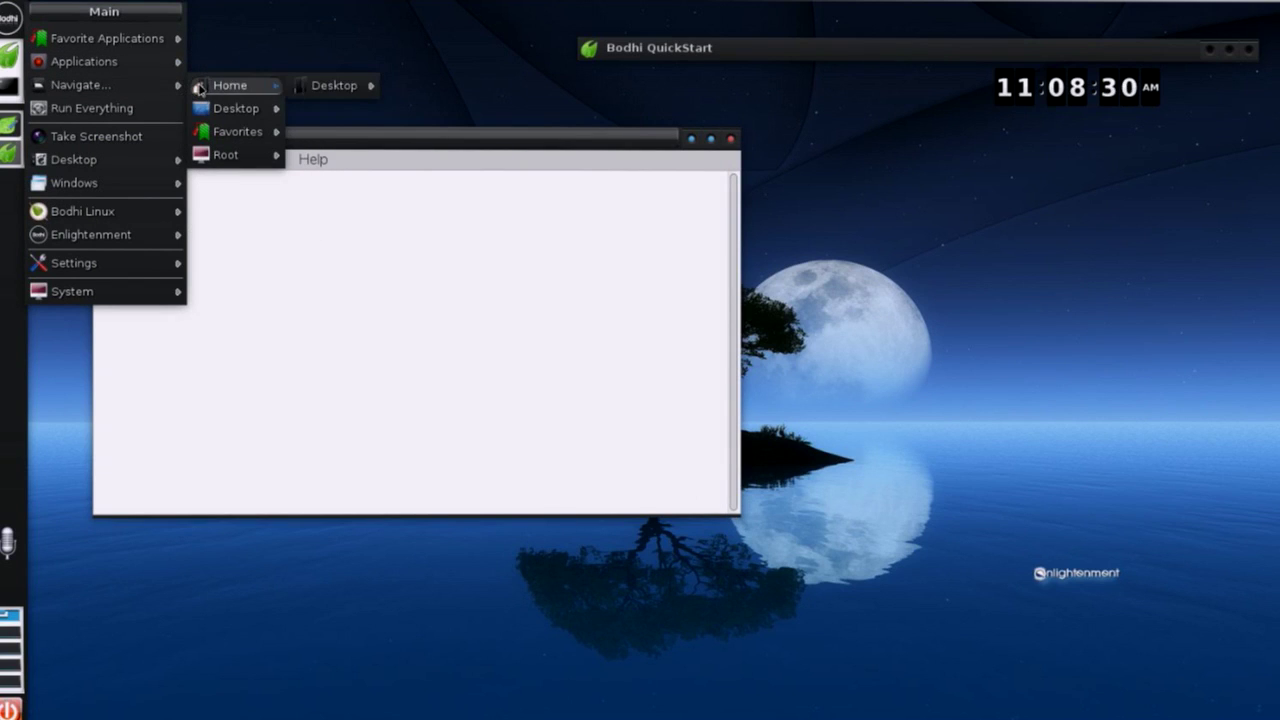
{"action": "mouse_move", "coordinate": [230, 113]}
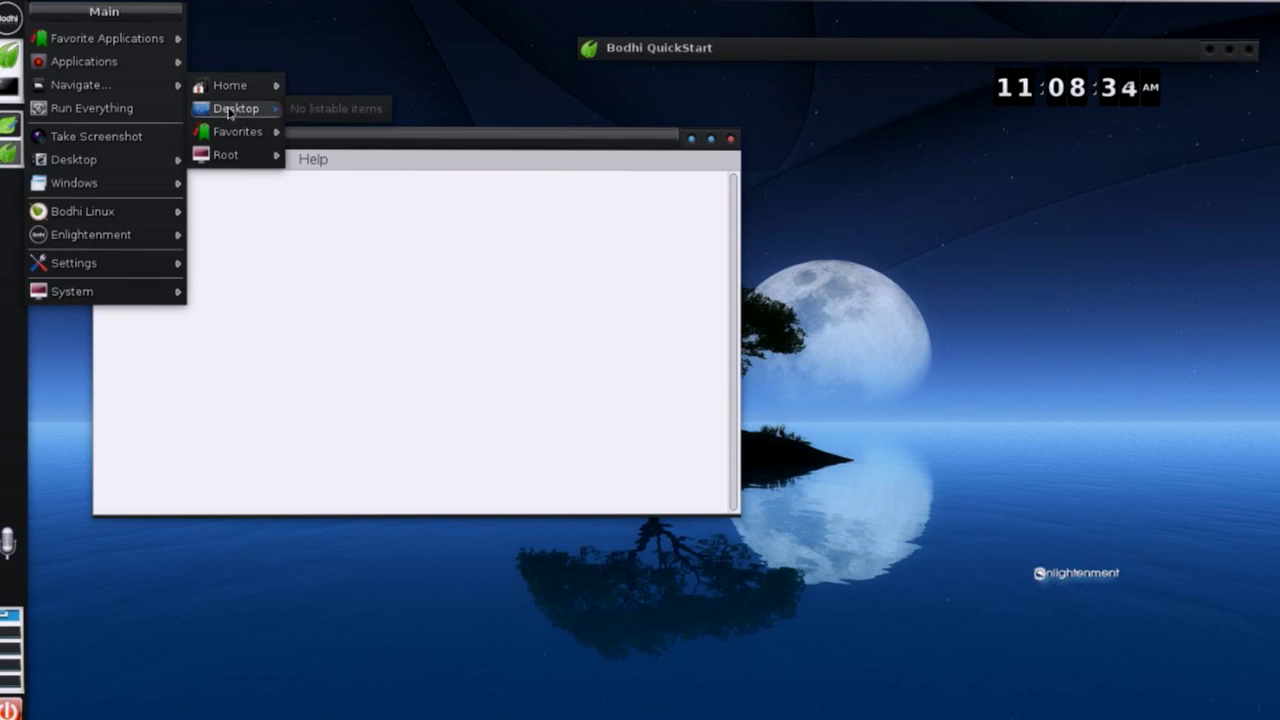
{"action": "left_click", "coordinate": [826, 174]}
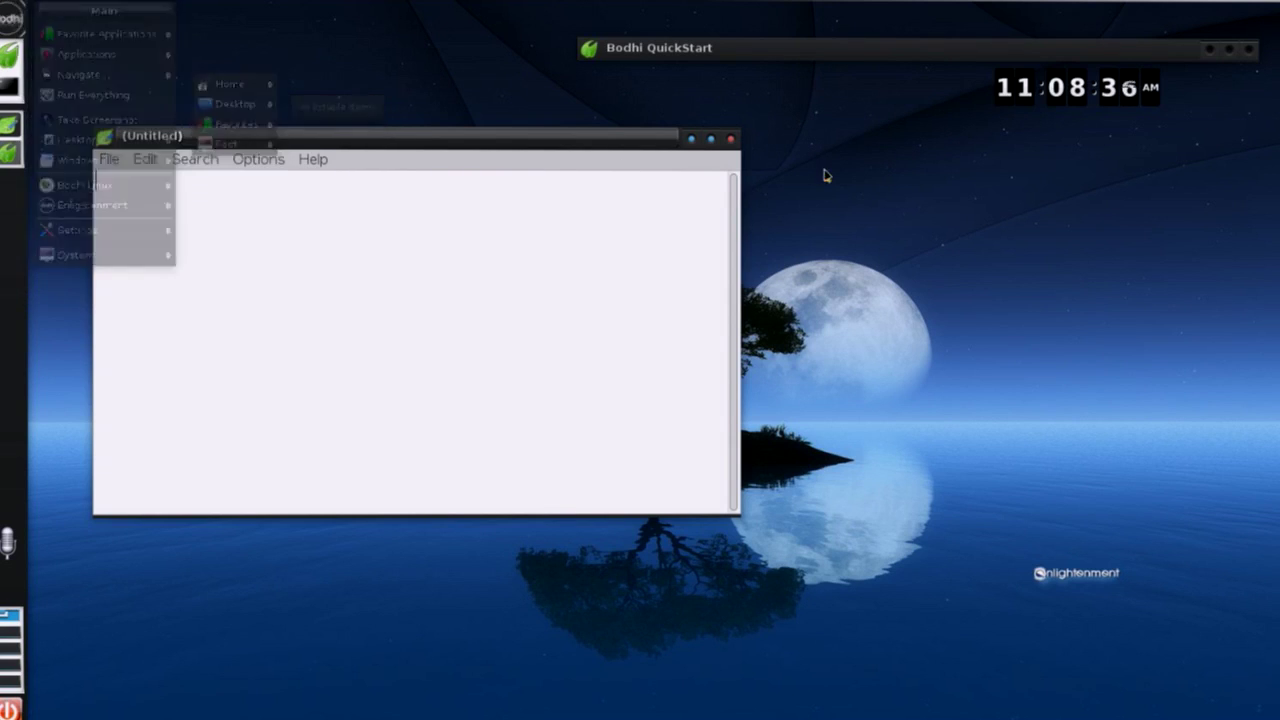
View the Look category of the Settings Panel and close the panel
{"action": "left_click", "coordinate": [875, 214]}
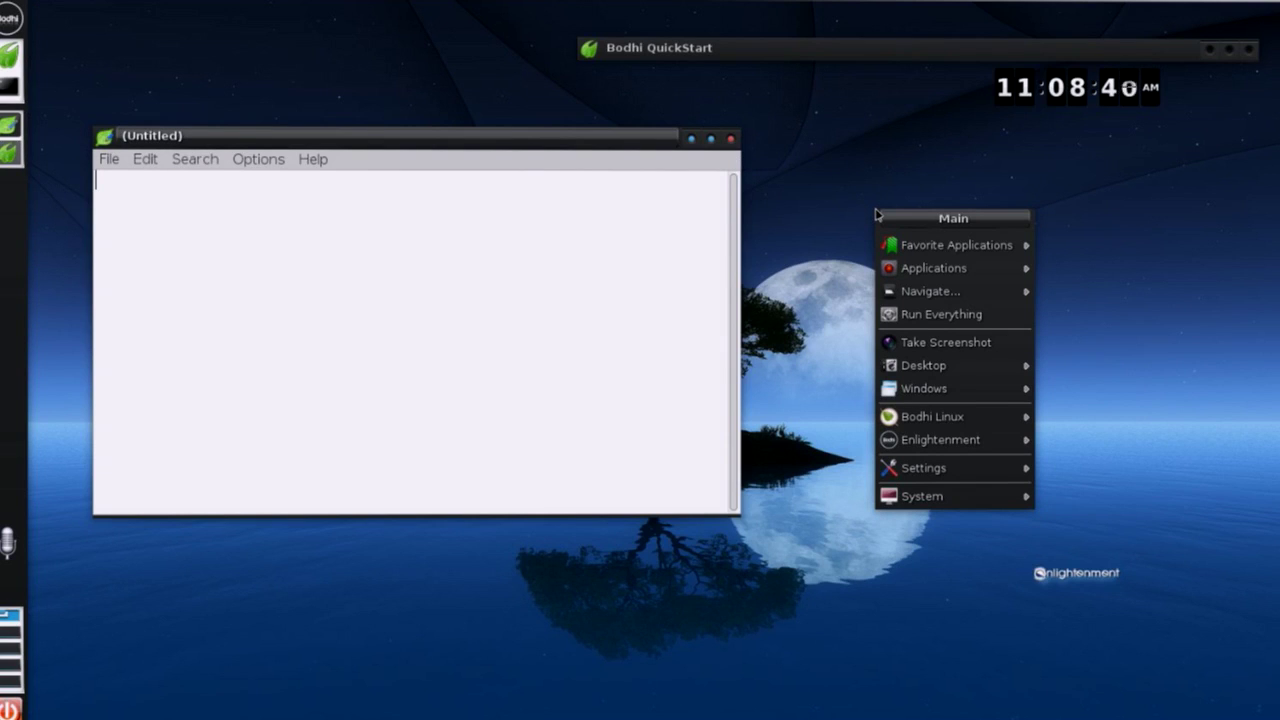
{"action": "mouse_move", "coordinate": [943, 467]}
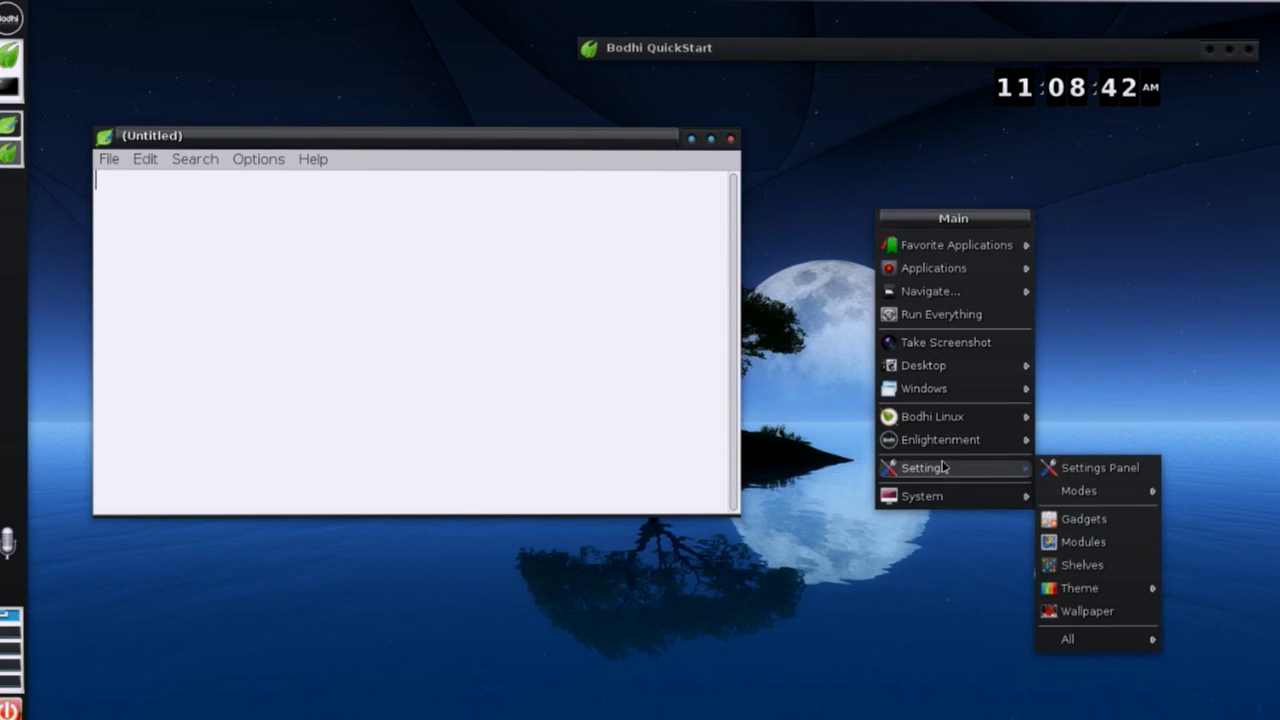
{"action": "left_click", "coordinate": [1068, 468]}
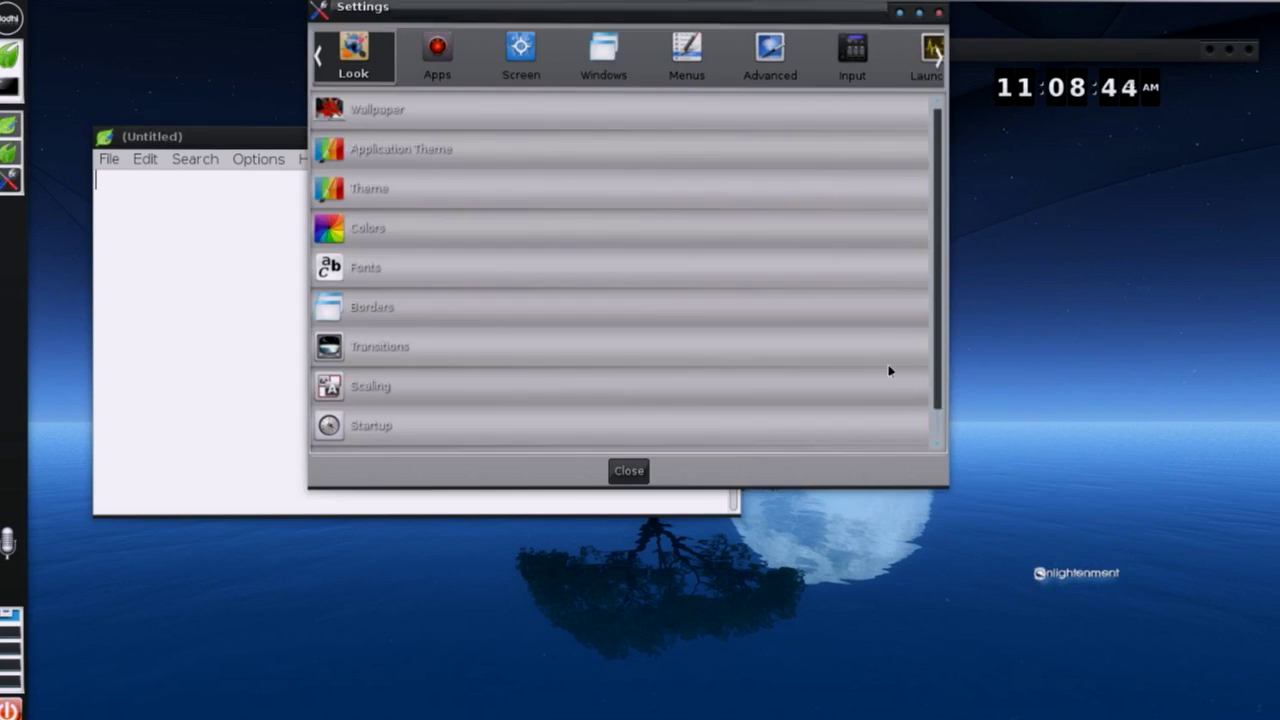
{"action": "left_click", "coordinate": [629, 471]}
Examine the Desktop, Bodhi Linux and Windows submenus of the main menu
{"action": "left_click", "coordinate": [946, 238]}
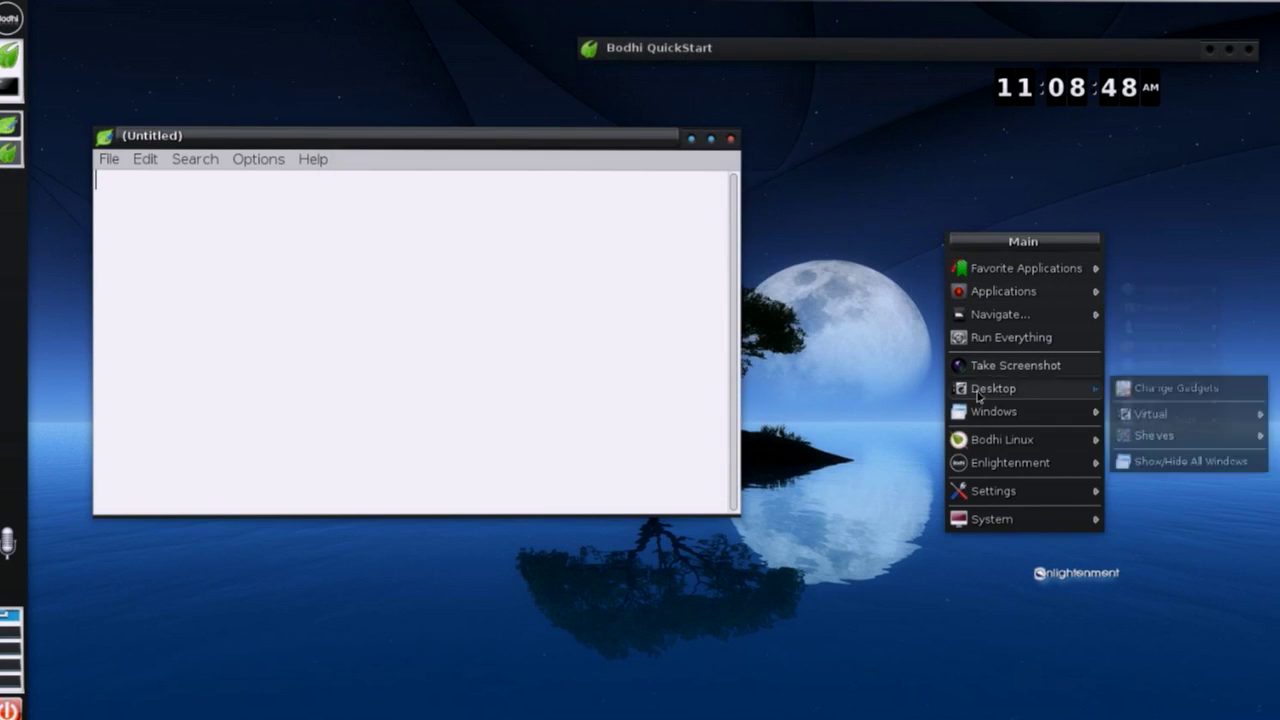
{"action": "mouse_move", "coordinate": [985, 448]}
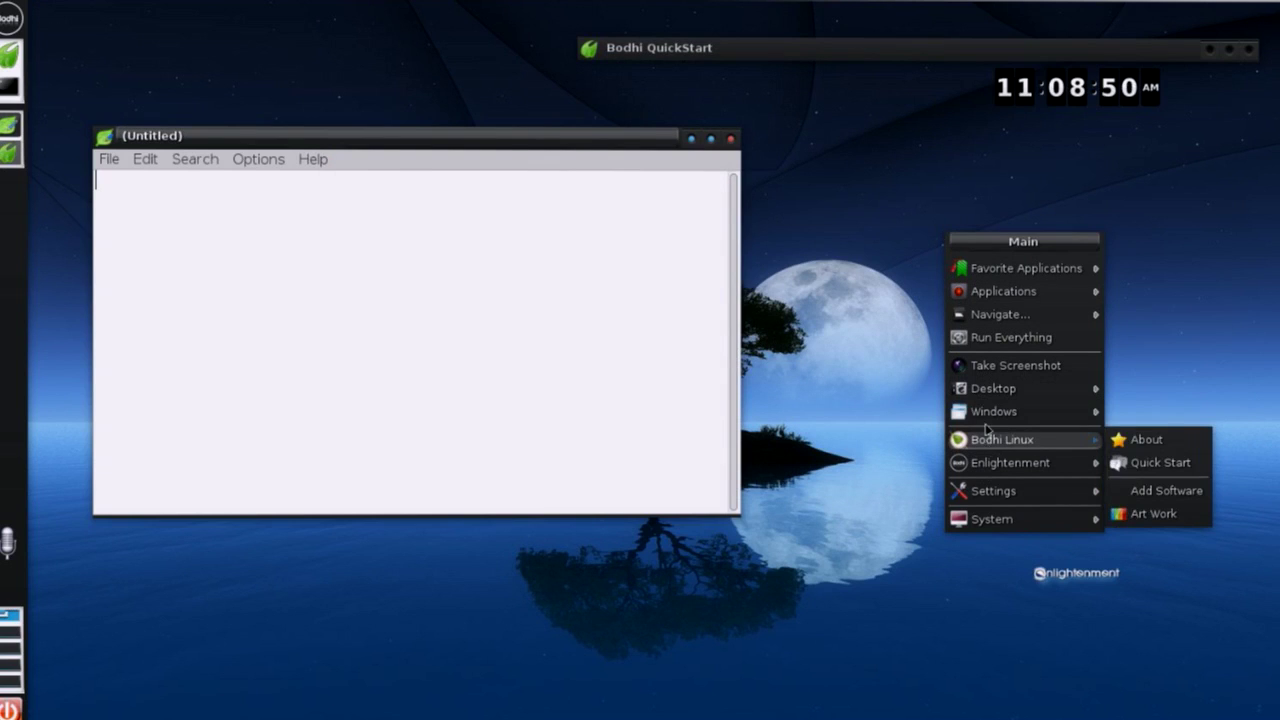
{"action": "mouse_move", "coordinate": [986, 422]}
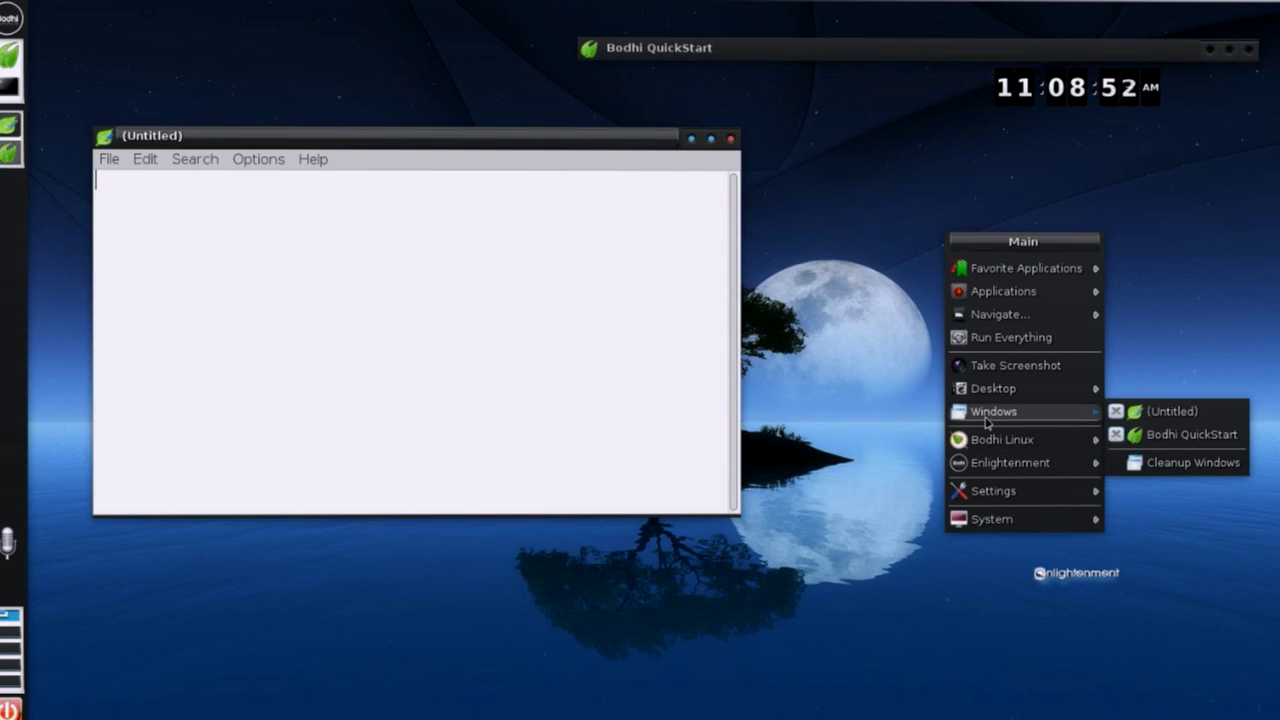
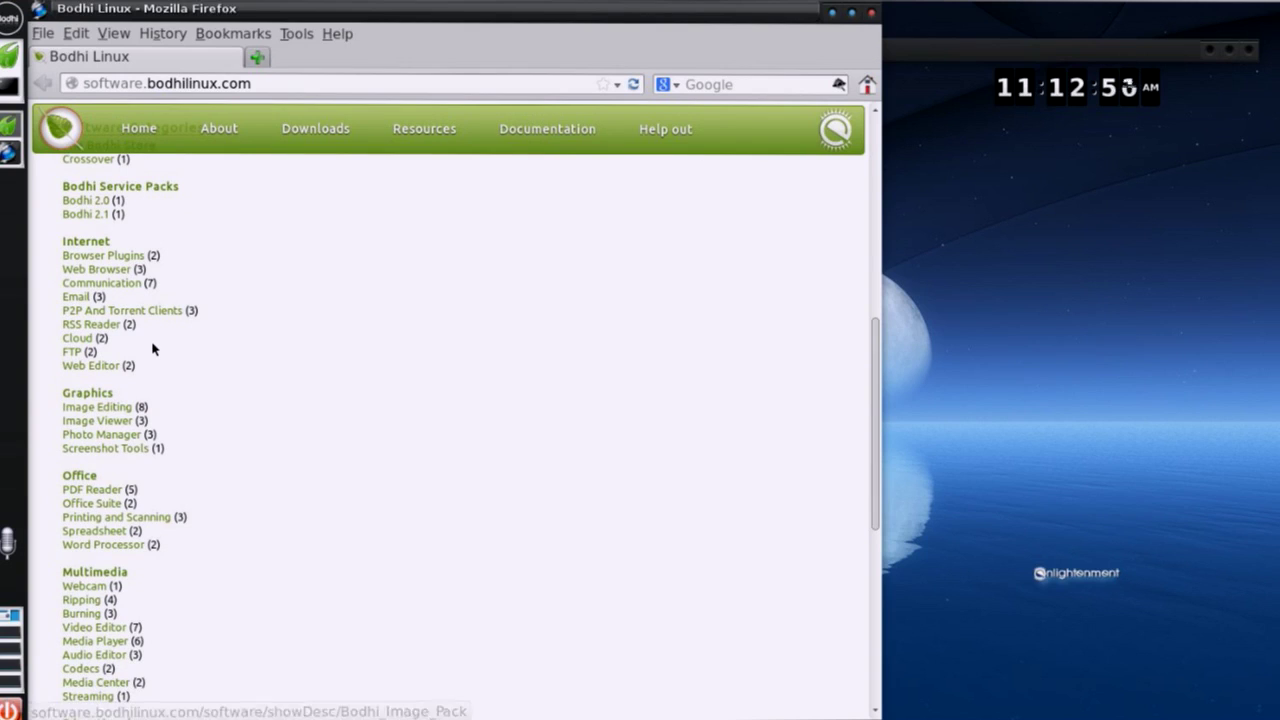
Browse the software categories on software.bodhilinux.com, view the Desktop Fun entries under Enlightenment Modules, and return to the list
{"action": "scroll", "coordinate": [153, 348], "scroll_direction": "down", "scroll_amount": 2}
{"action": "scroll", "coordinate": [153, 348], "scroll_direction": "up", "scroll_amount": 1}
{"action": "scroll", "coordinate": [153, 348], "scroll_direction": "up", "scroll_amount": 6}
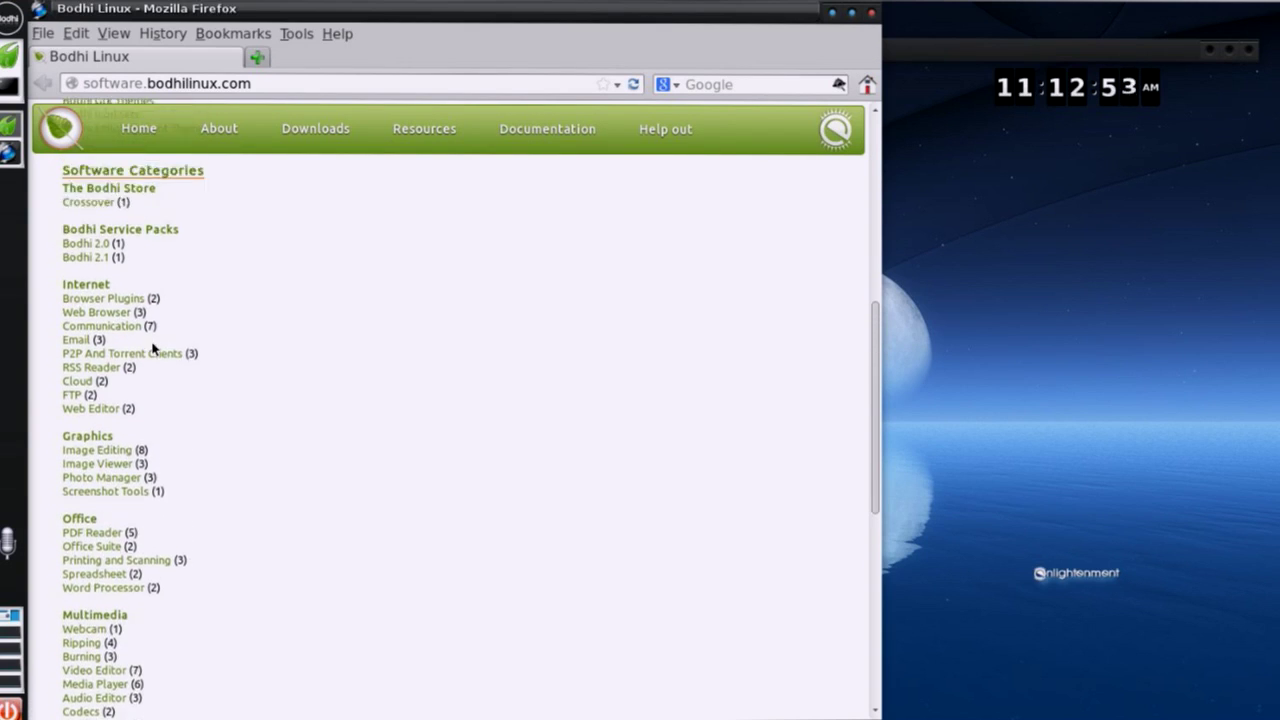
{"action": "scroll", "coordinate": [153, 348], "scroll_direction": "down", "scroll_amount": 12}
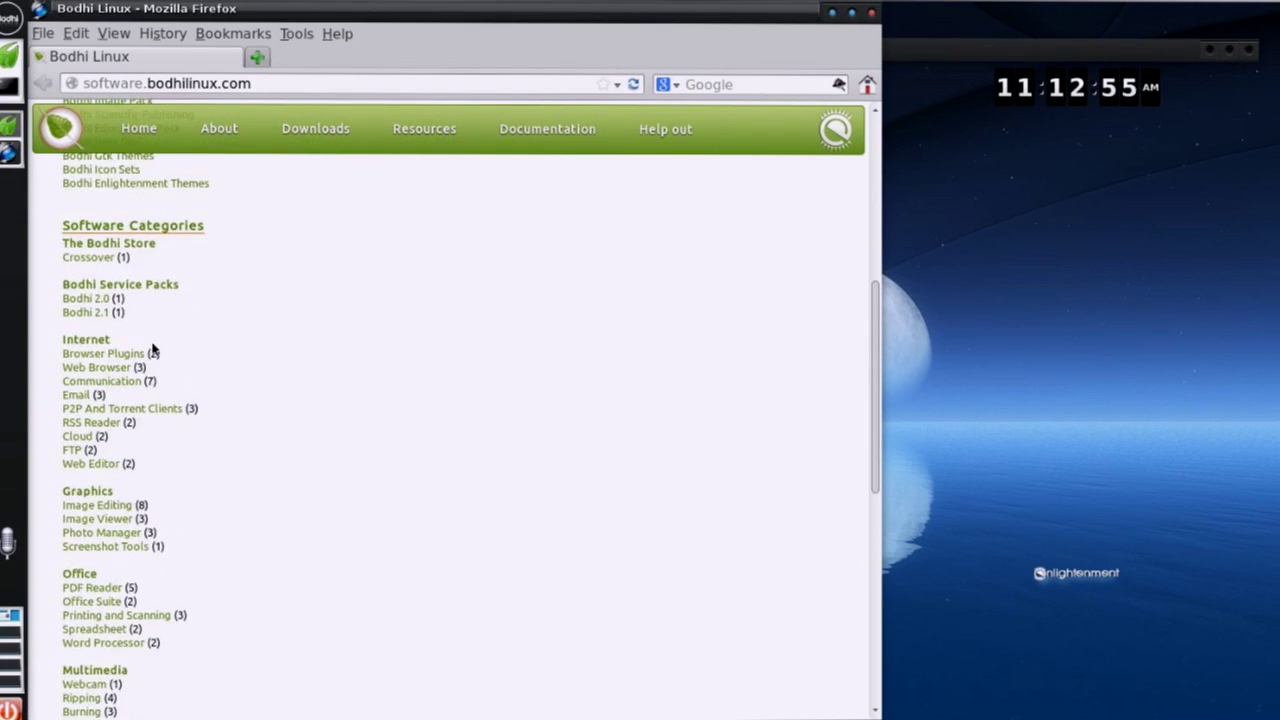
{"action": "scroll", "coordinate": [153, 345], "scroll_direction": "down", "scroll_amount": 2}
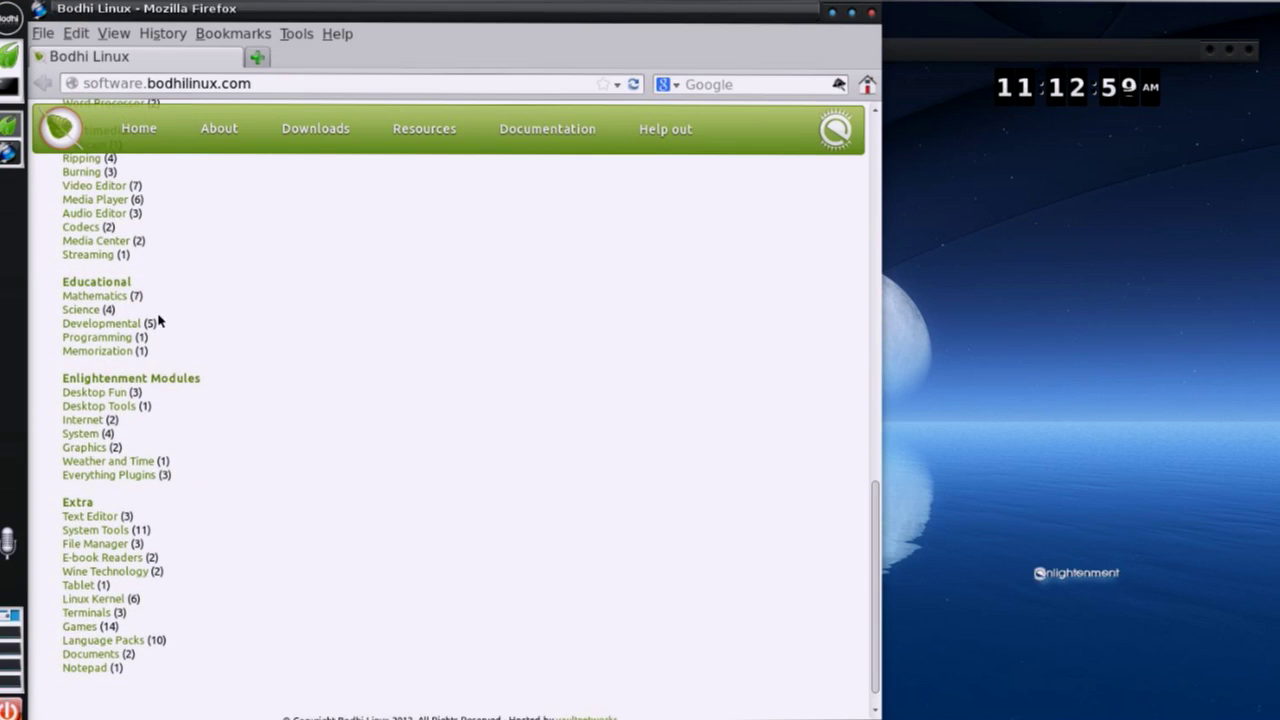
{"action": "left_click", "coordinate": [90, 393]}
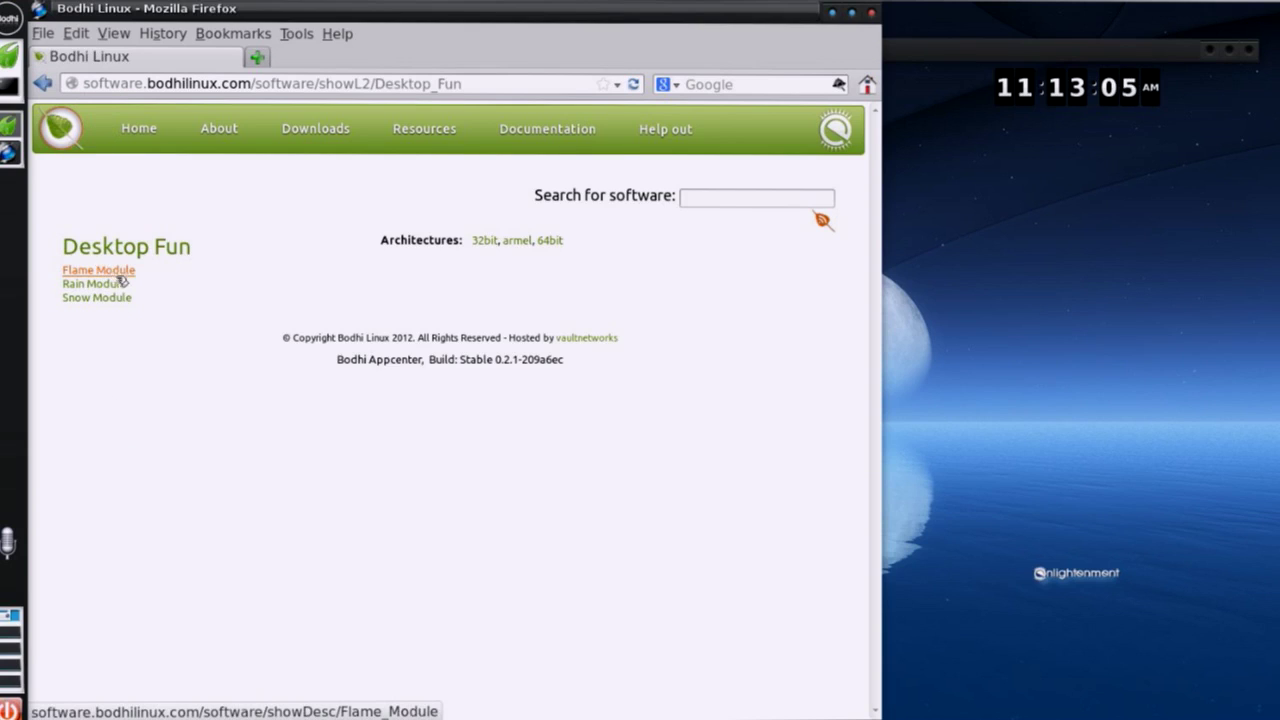
{"action": "left_click", "coordinate": [45, 85]}
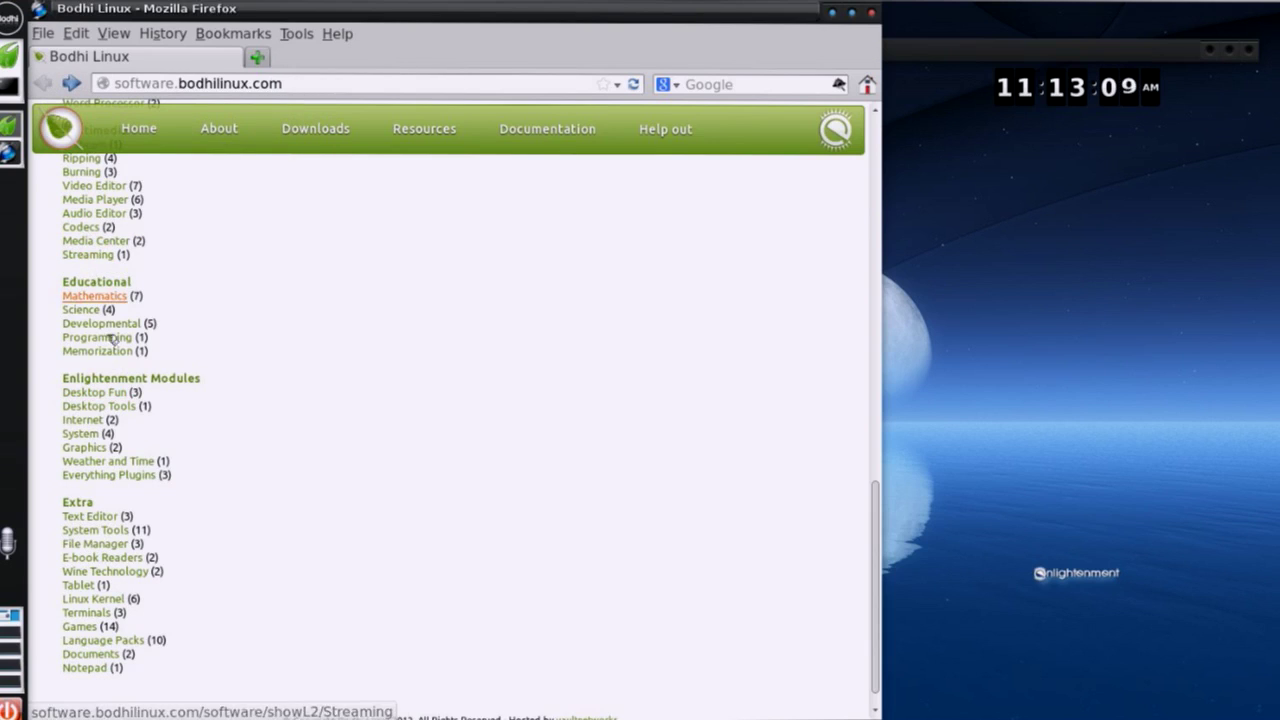
Find Chromium Browser in the Web Browser category and start its immediate installation with AptURL
{"action": "scroll", "coordinate": [127, 423], "scroll_direction": "up", "scroll_amount": 5}
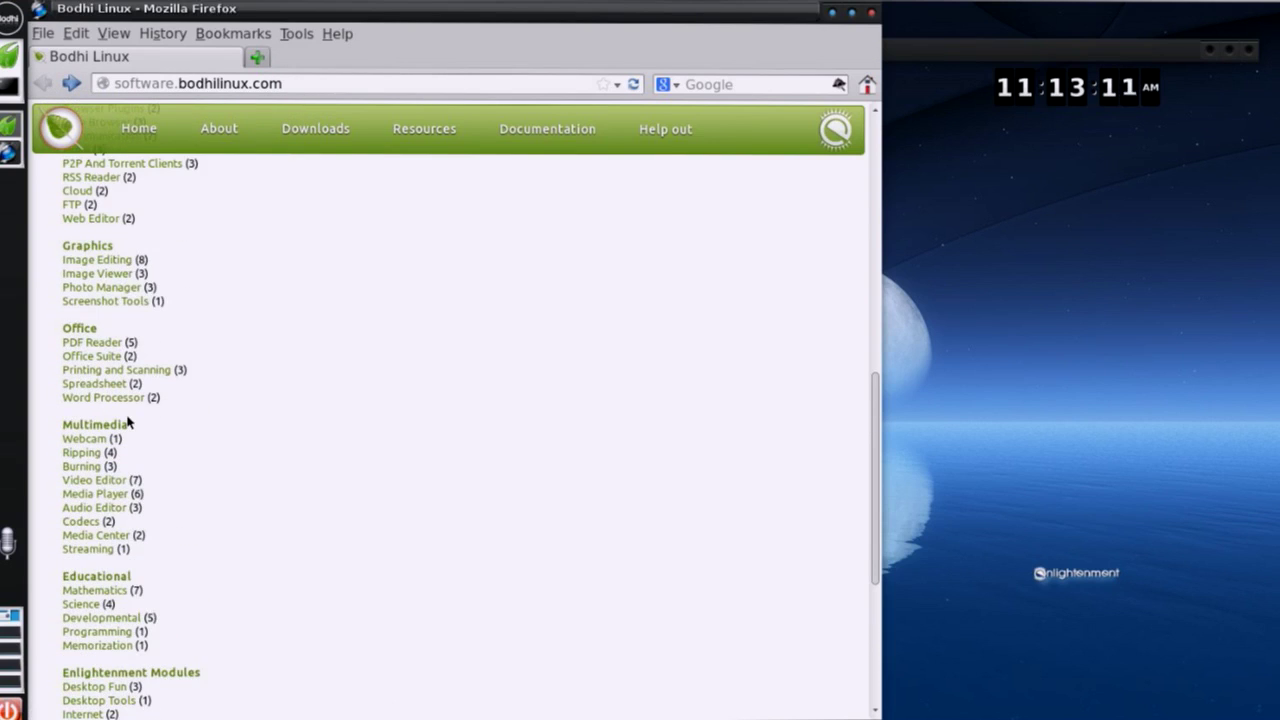
{"action": "scroll", "coordinate": [127, 418], "scroll_direction": "up", "scroll_amount": 3}
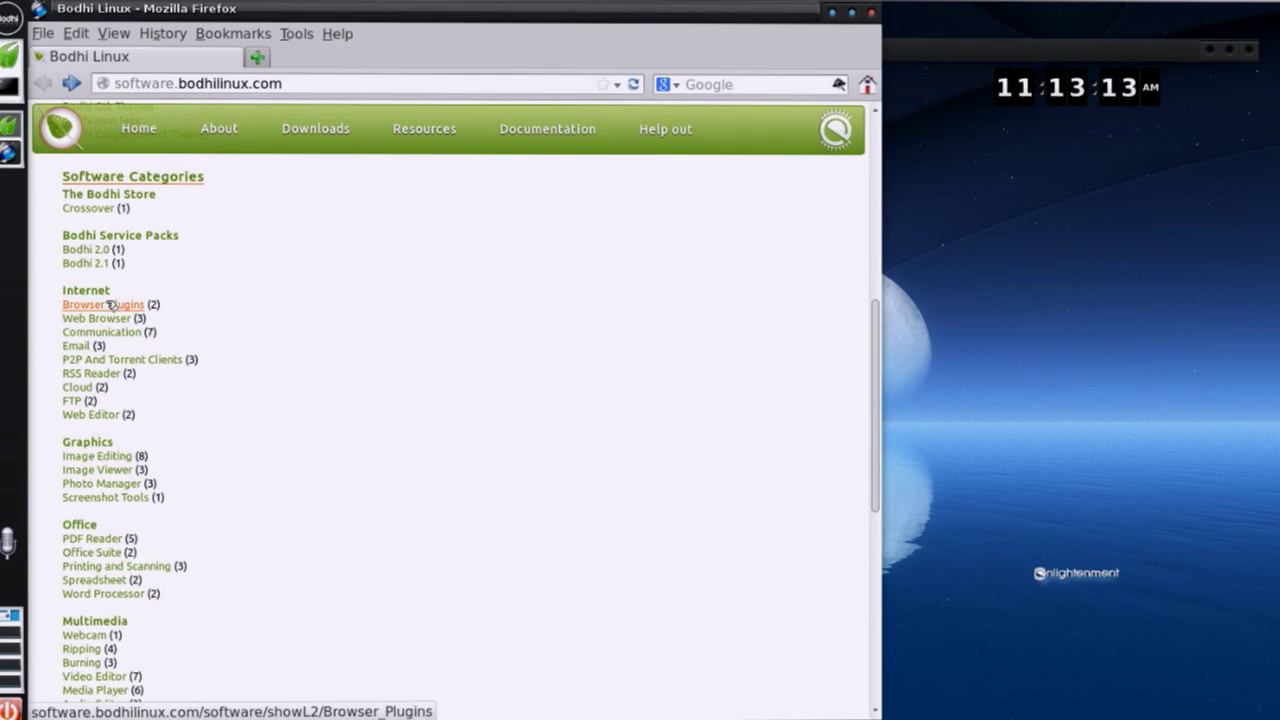
{"action": "left_click", "coordinate": [110, 322]}
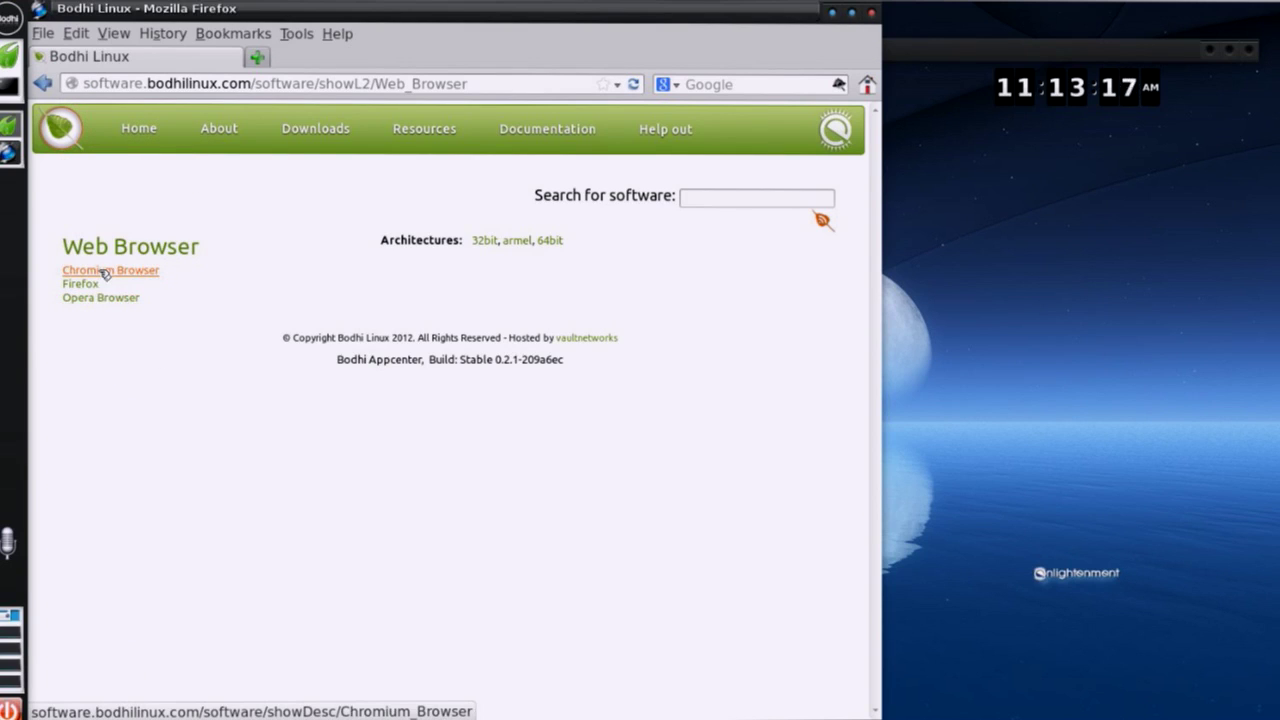
{"action": "left_click", "coordinate": [105, 273]}
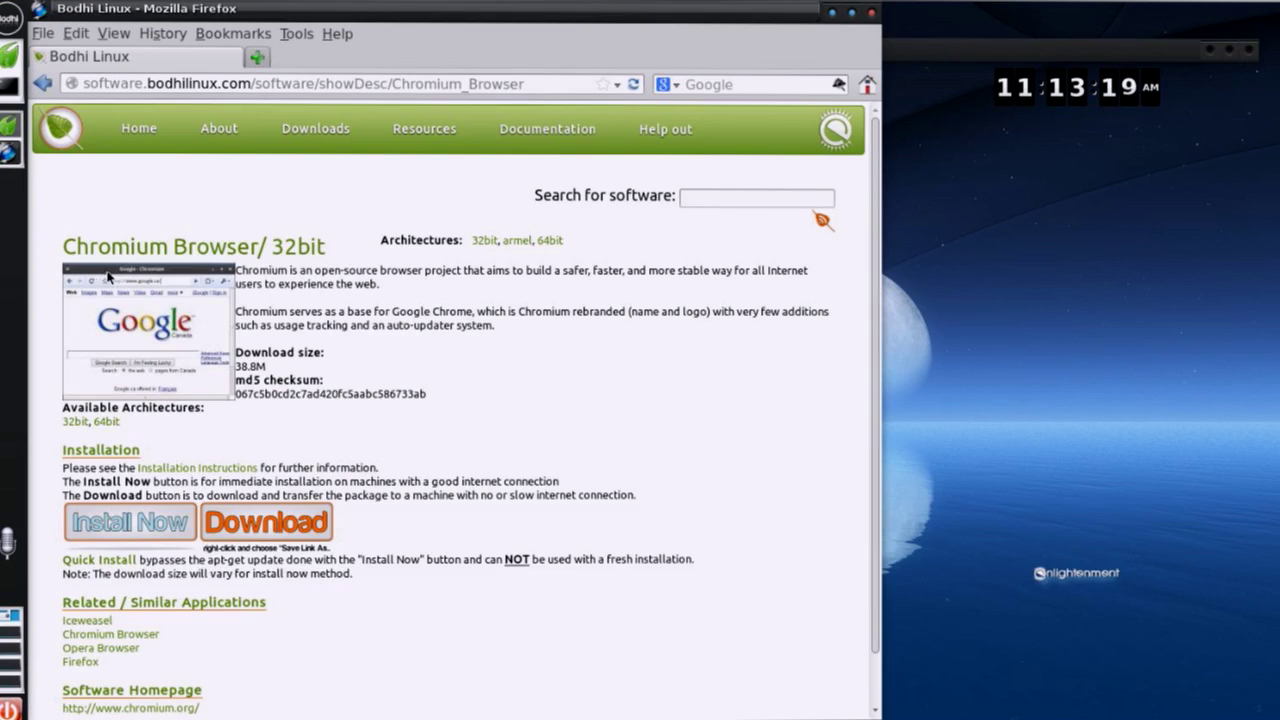
{"action": "left_click", "coordinate": [143, 525]}
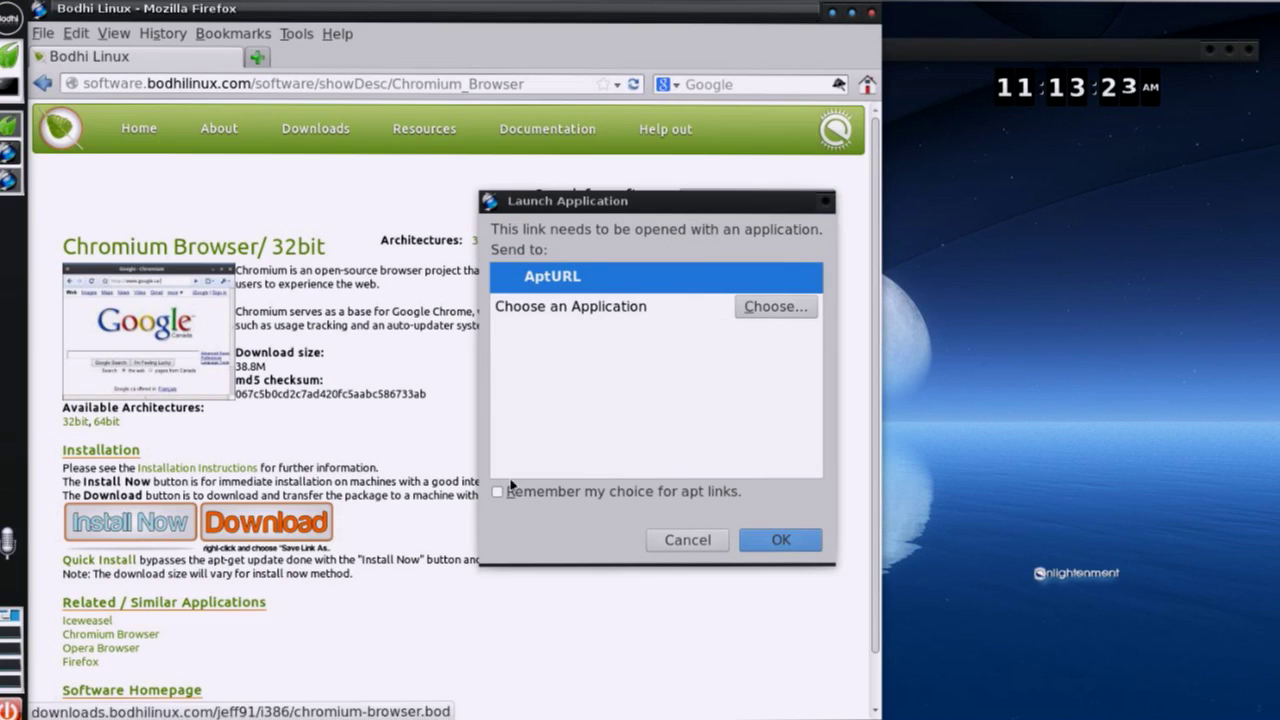
{"action": "left_click", "coordinate": [781, 540]}
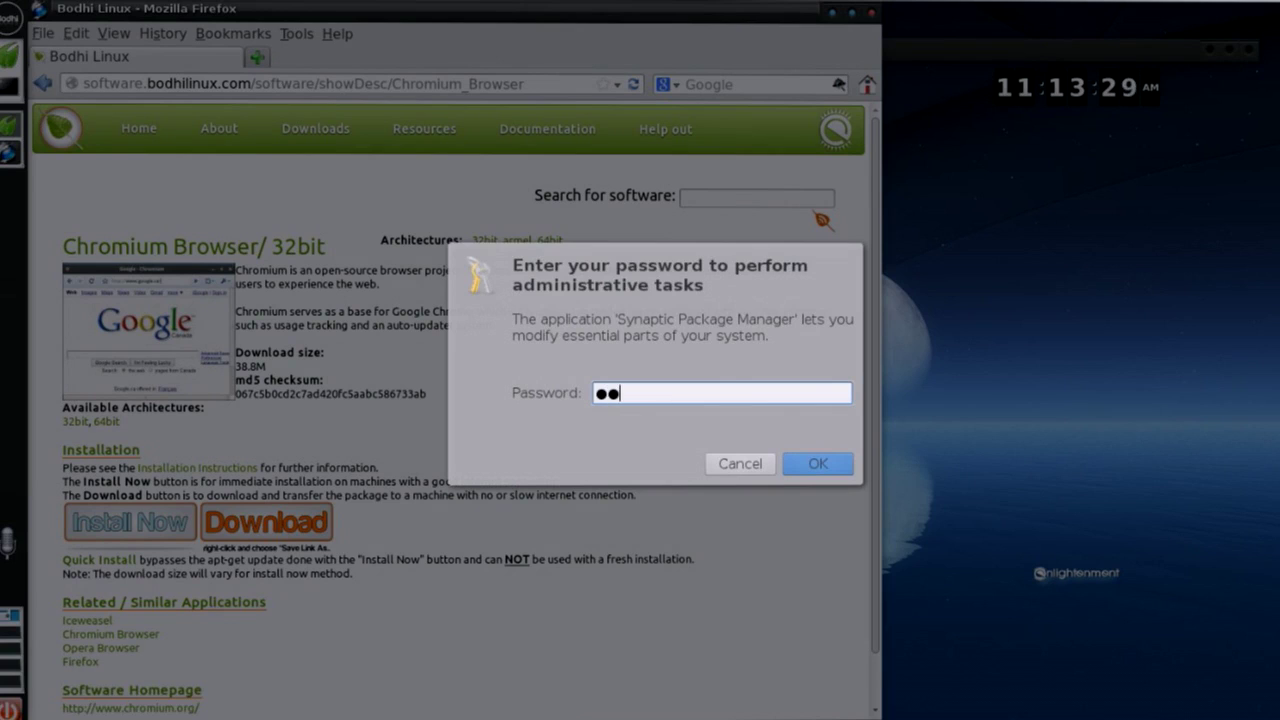
Enter the administrator password, approve installing the package 'chromium-browser', and authenticate again with the password
{"action": "key", "text": "BackSpace"}
{"action": "key", "text": "BackSpace"}
{"action": "key", "text": "BackSpace"}
{"action": "key", "text": "BackSpace"}
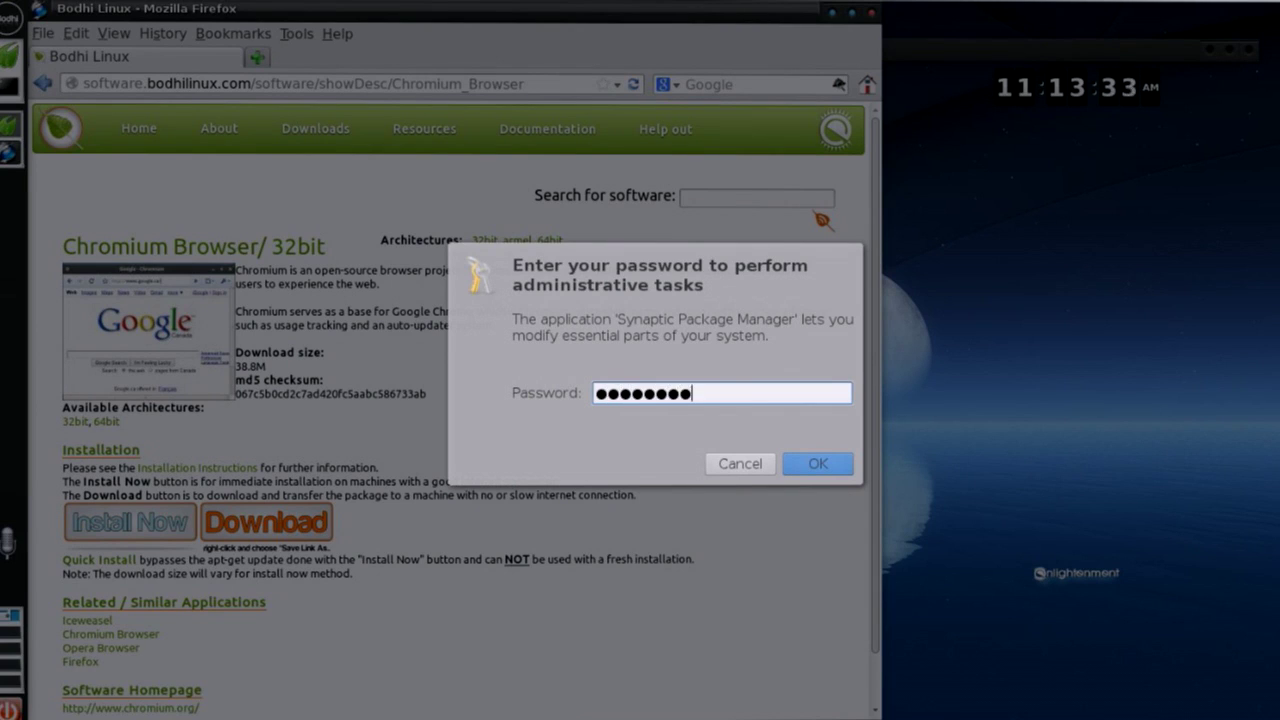
{"action": "key", "text": "Return"}
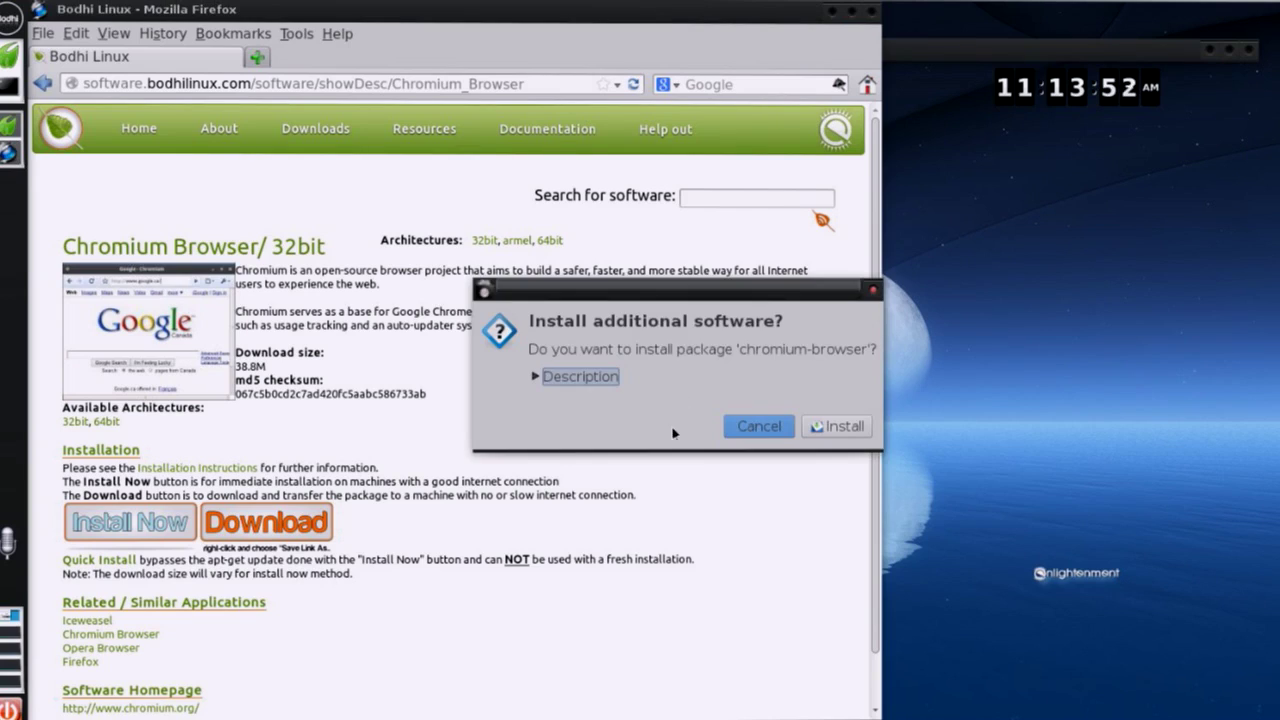
{"action": "left_click", "coordinate": [836, 426]}
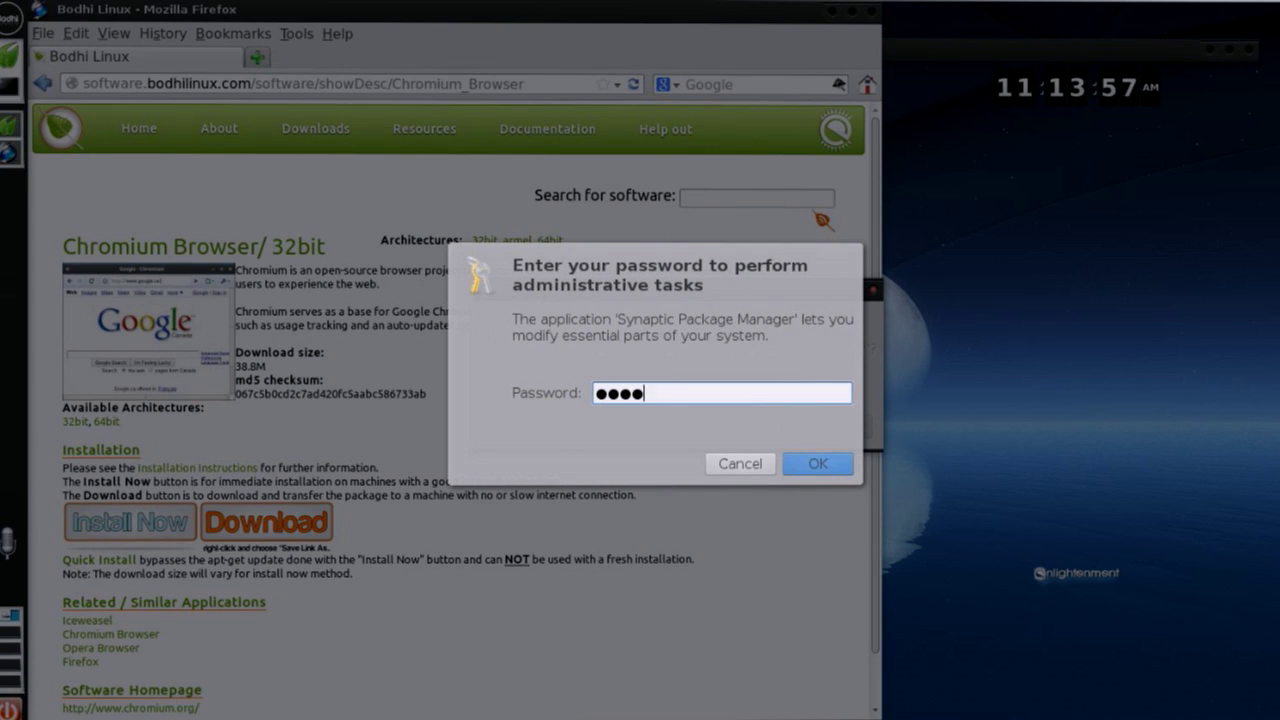
{"action": "key", "text": "Return"}
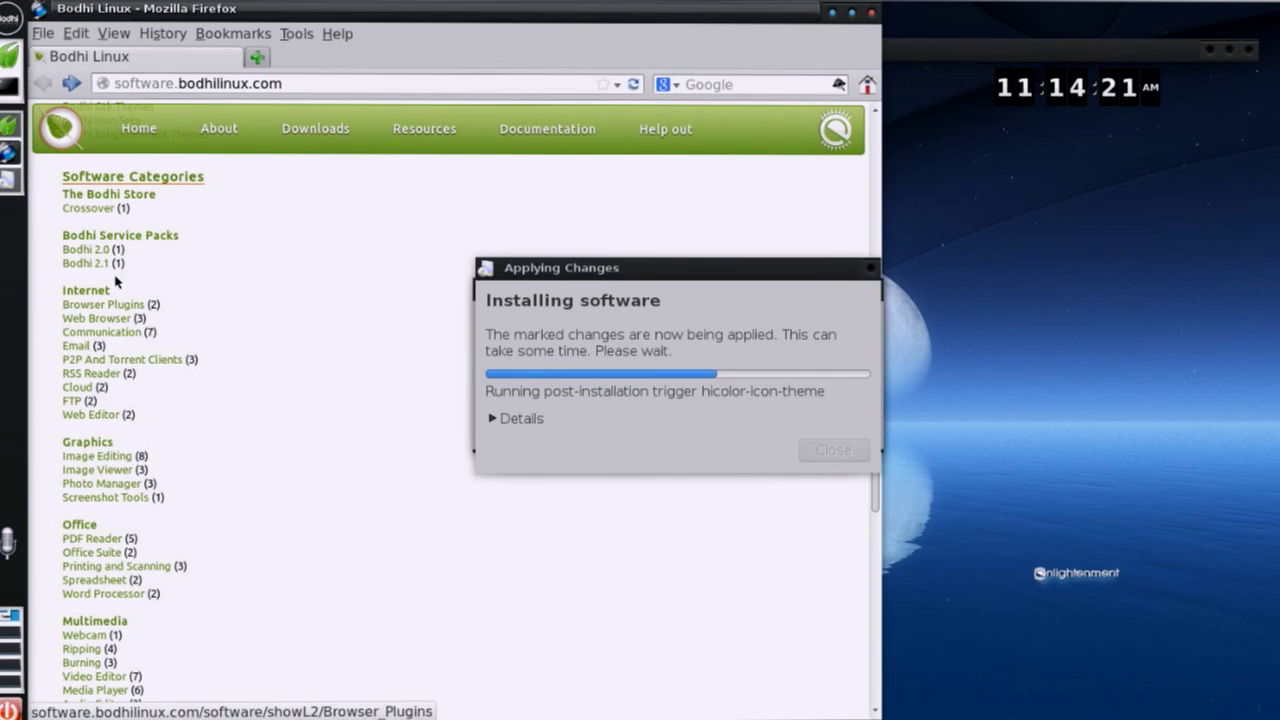
View the Crossover page from The Bodhi Store, and close the finished installation dialogs and the Firefox window
{"action": "left_click", "coordinate": [104, 209]}
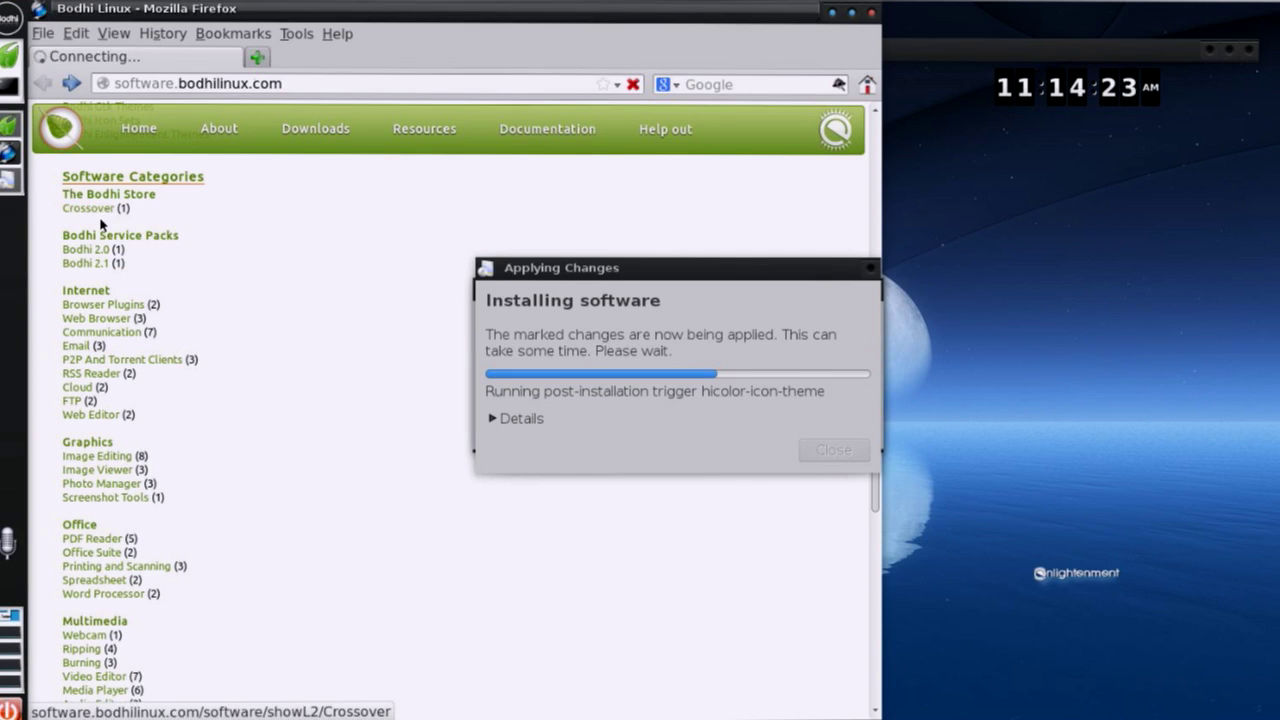
{"action": "left_click", "coordinate": [89, 271]}
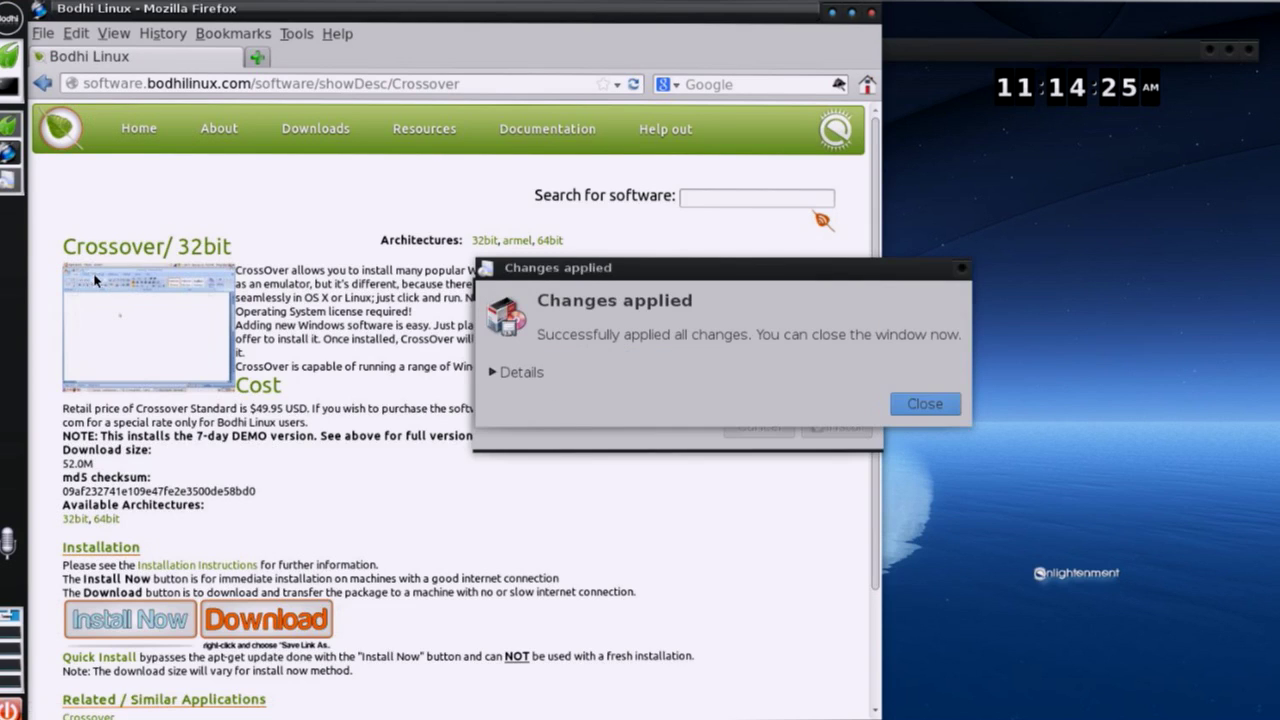
{"action": "left_click", "coordinate": [920, 399]}
{"action": "left_click", "coordinate": [836, 422]}
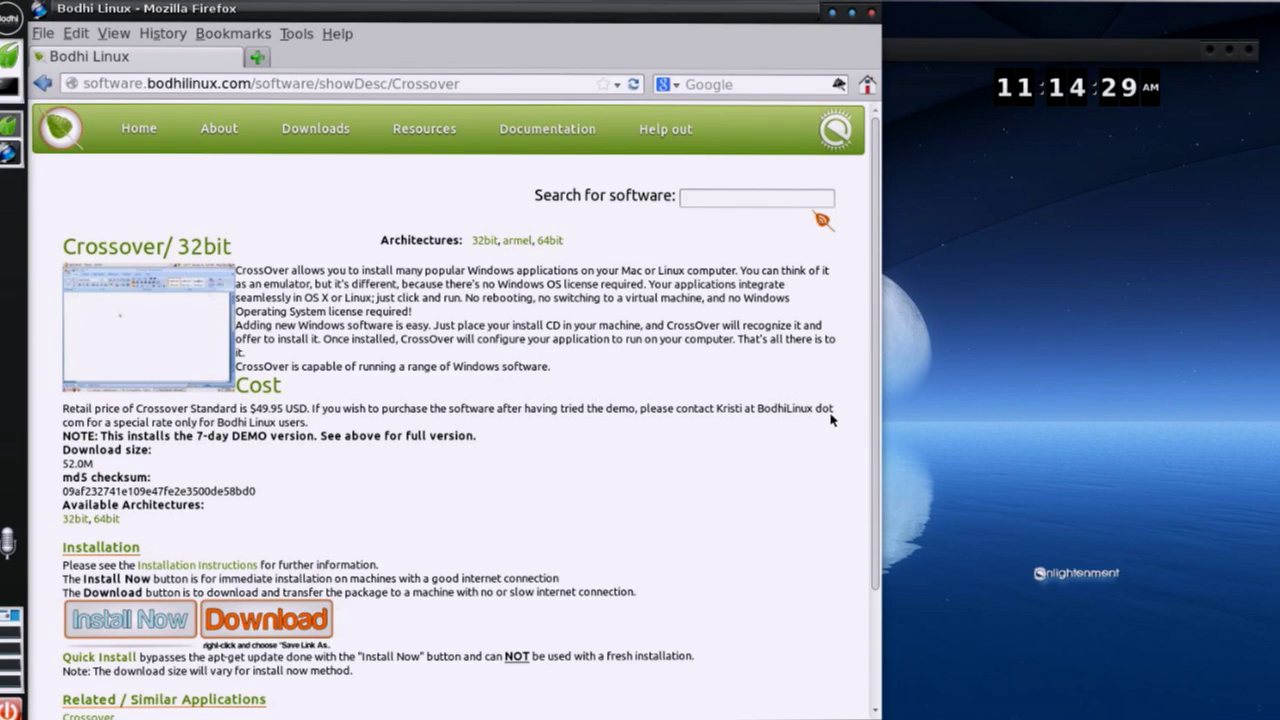
{"action": "scroll", "coordinate": [716, 421], "scroll_direction": "down", "scroll_amount": 3}
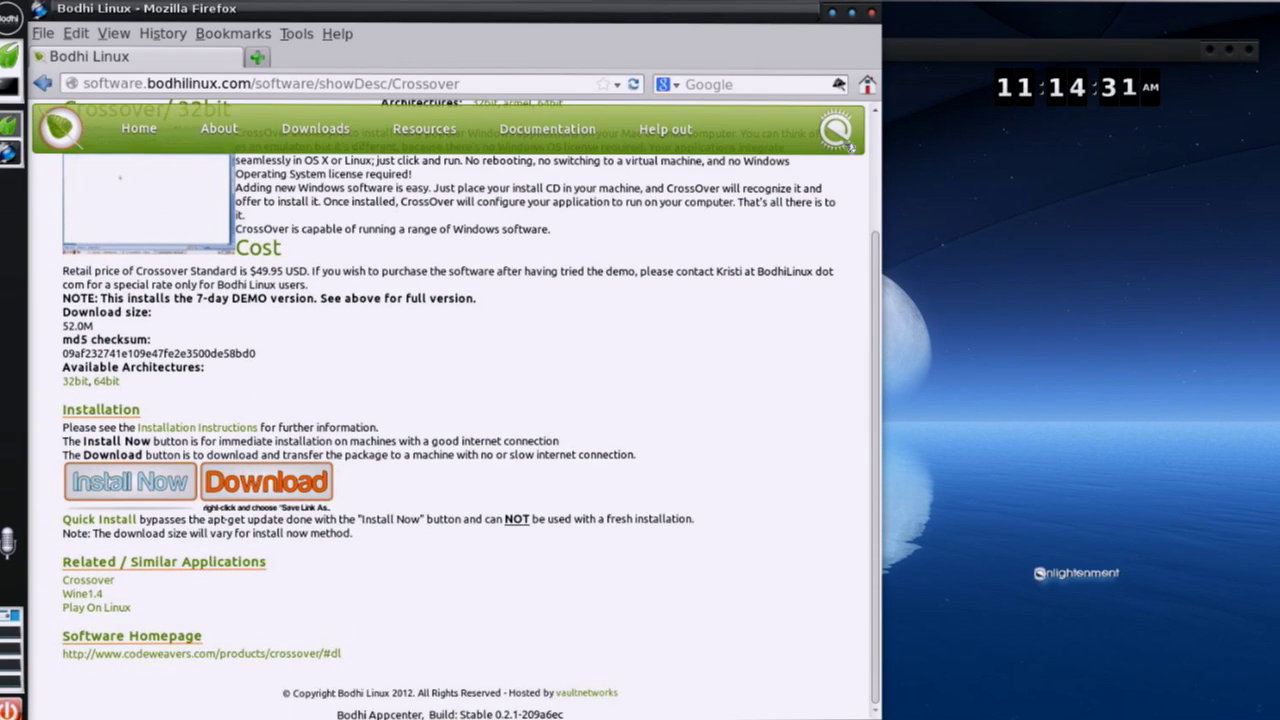
{"action": "left_click", "coordinate": [870, 15]}
Bring up the main menu at different spots on the desktop and examine its Applications and Settings submenus, including Graphics and Preferences
{"action": "left_click", "coordinate": [761, 187]}
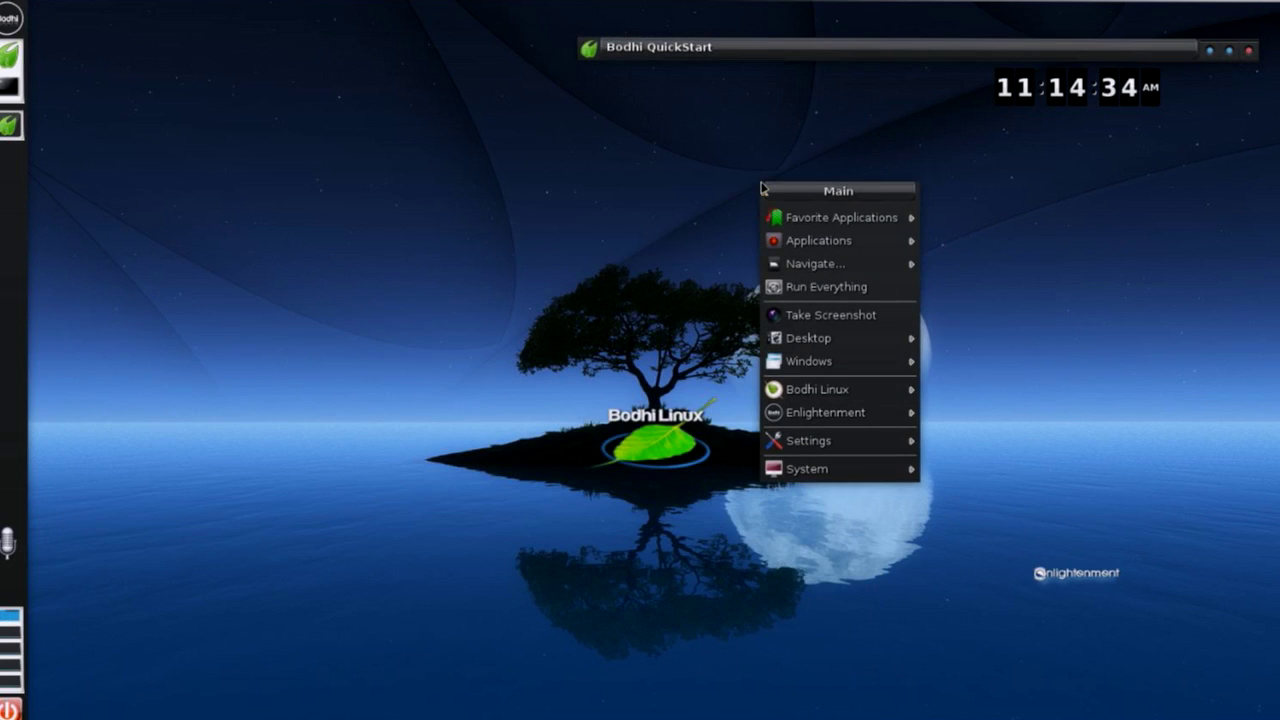
{"action": "left_click", "coordinate": [650, 190]}
{"action": "left_click", "coordinate": [410, 188]}
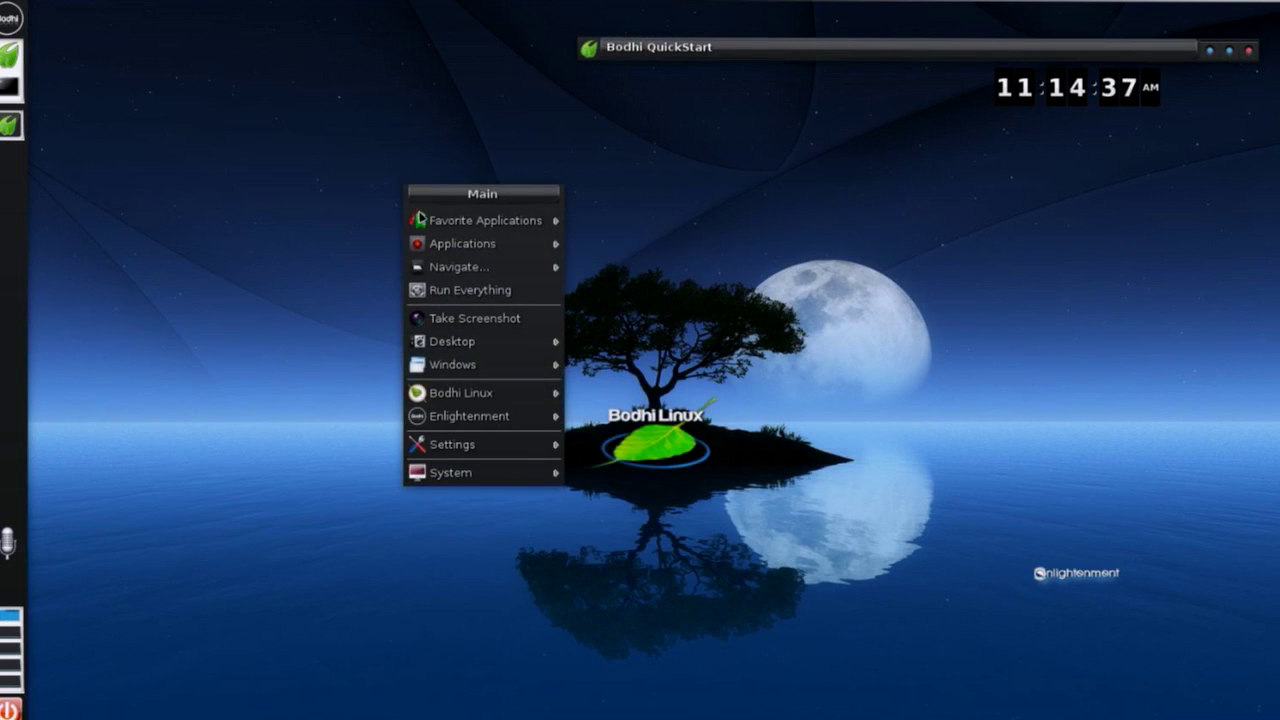
{"action": "mouse_move", "coordinate": [416, 246]}
{"action": "mouse_move", "coordinate": [640, 337]}
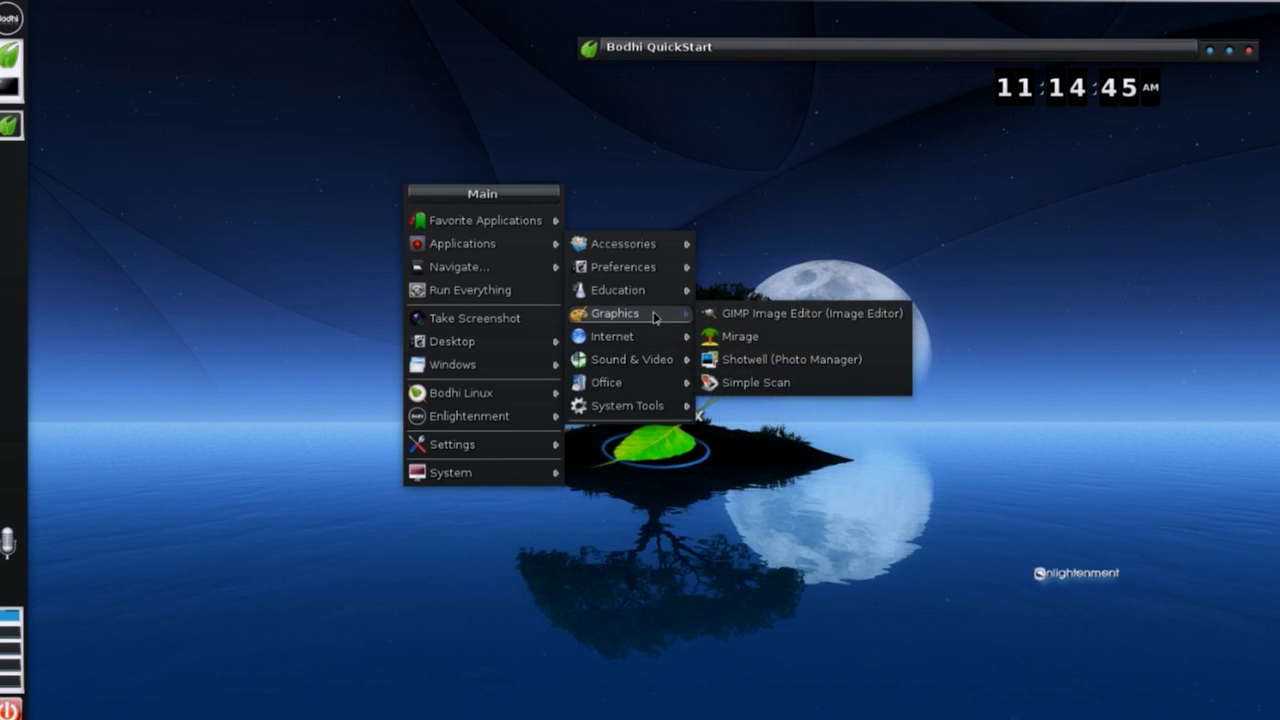
{"action": "mouse_move", "coordinate": [655, 268]}
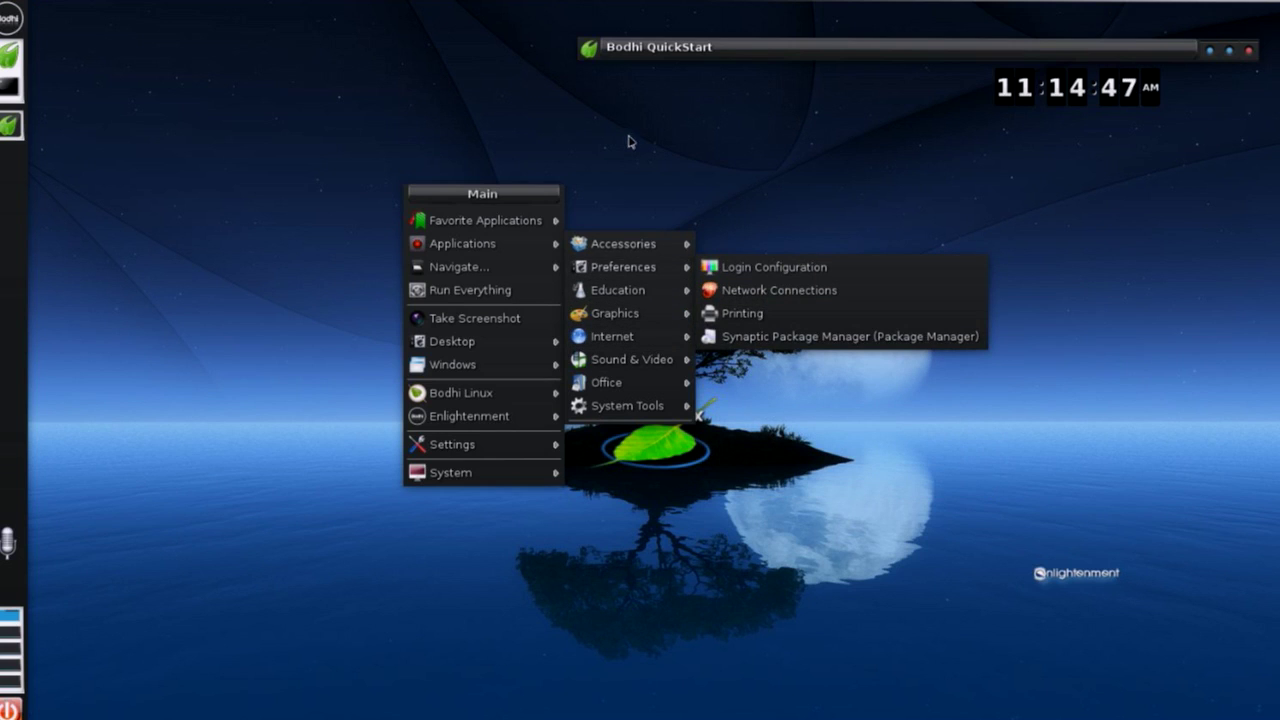
{"action": "mouse_move", "coordinate": [474, 447]}
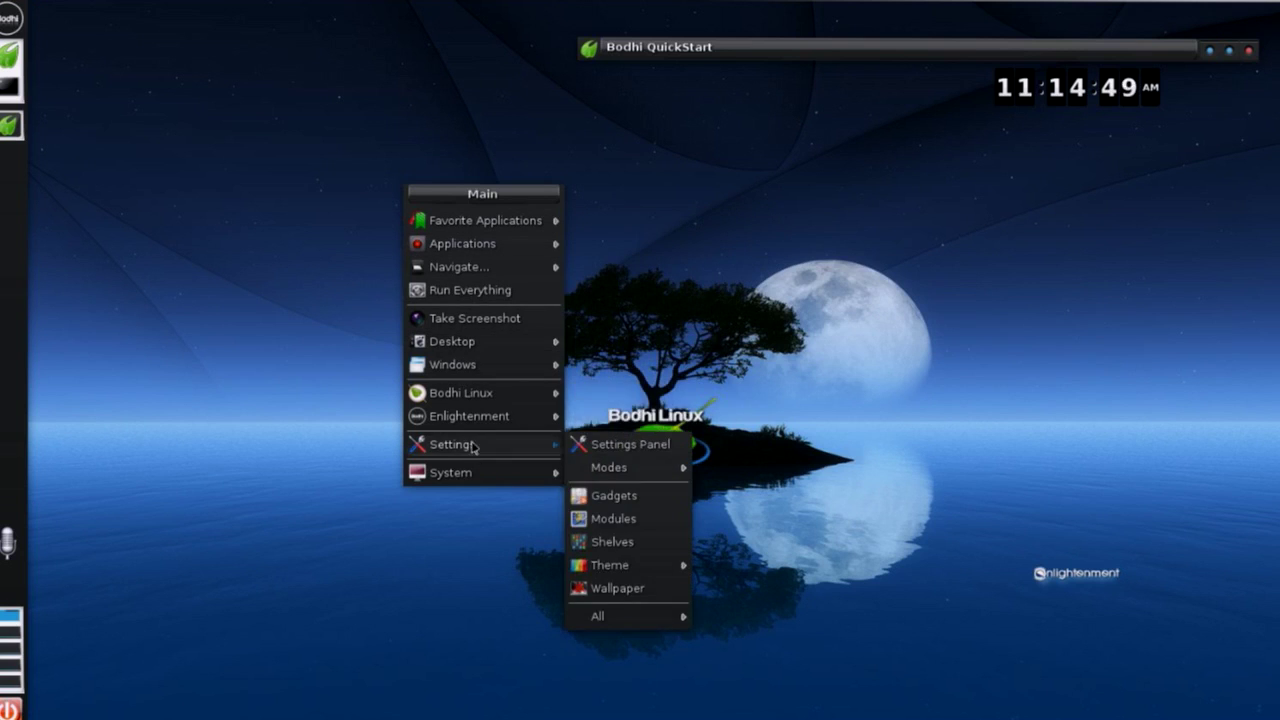
{"action": "mouse_move", "coordinate": [462, 244]}
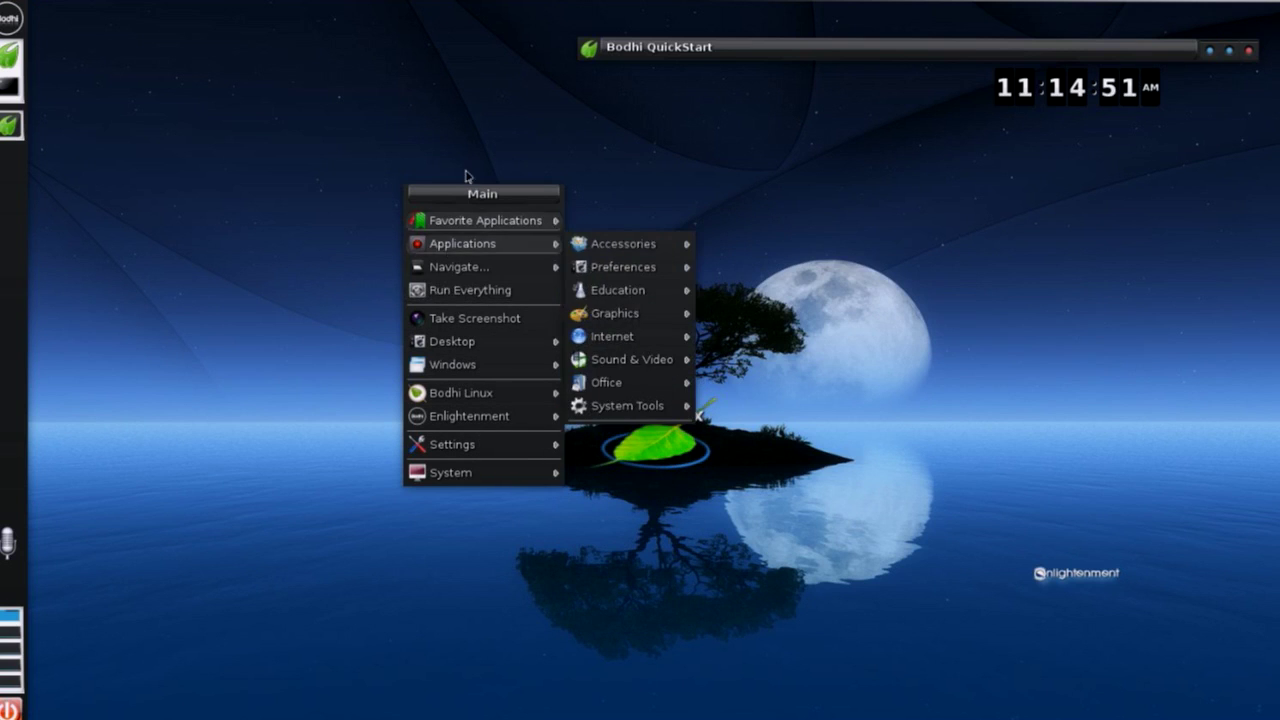
{"action": "left_click", "coordinate": [465, 176]}
View the favorite applications menu on the desktop and the main menu offered by the Bodhi shelf
{"action": "right_click", "coordinate": [525, 200]}
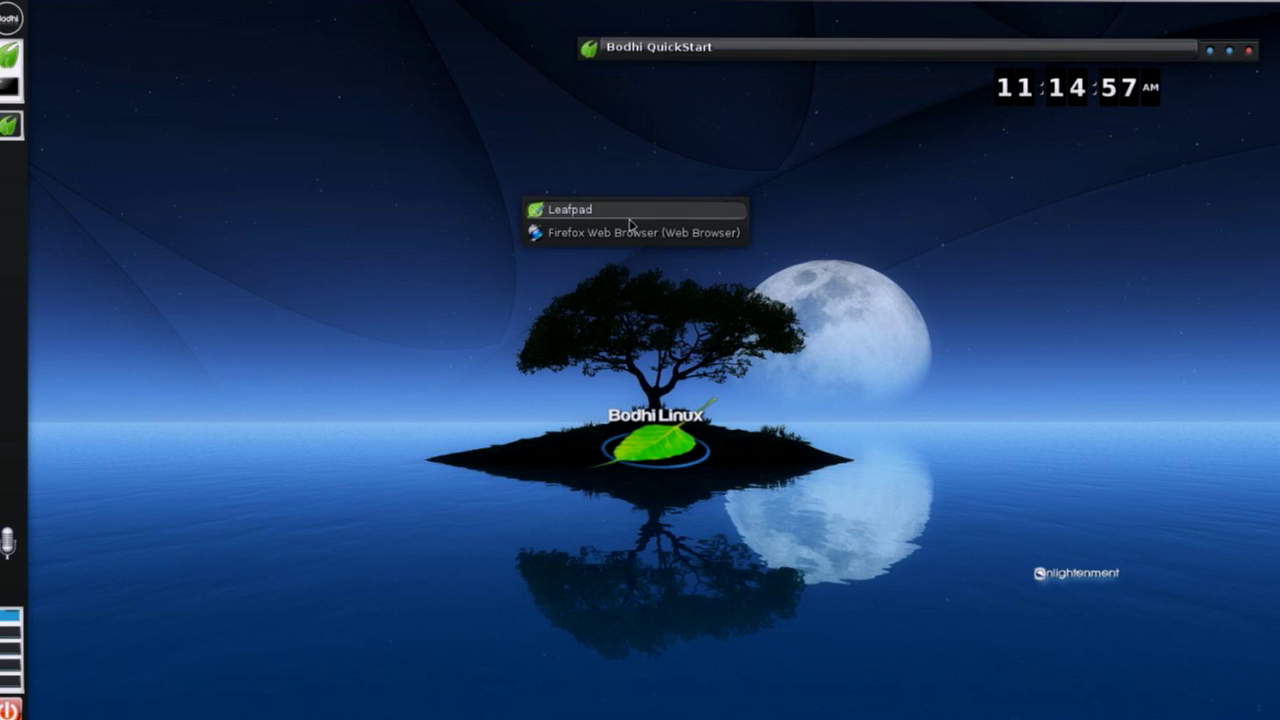
{"action": "left_click", "coordinate": [699, 458]}
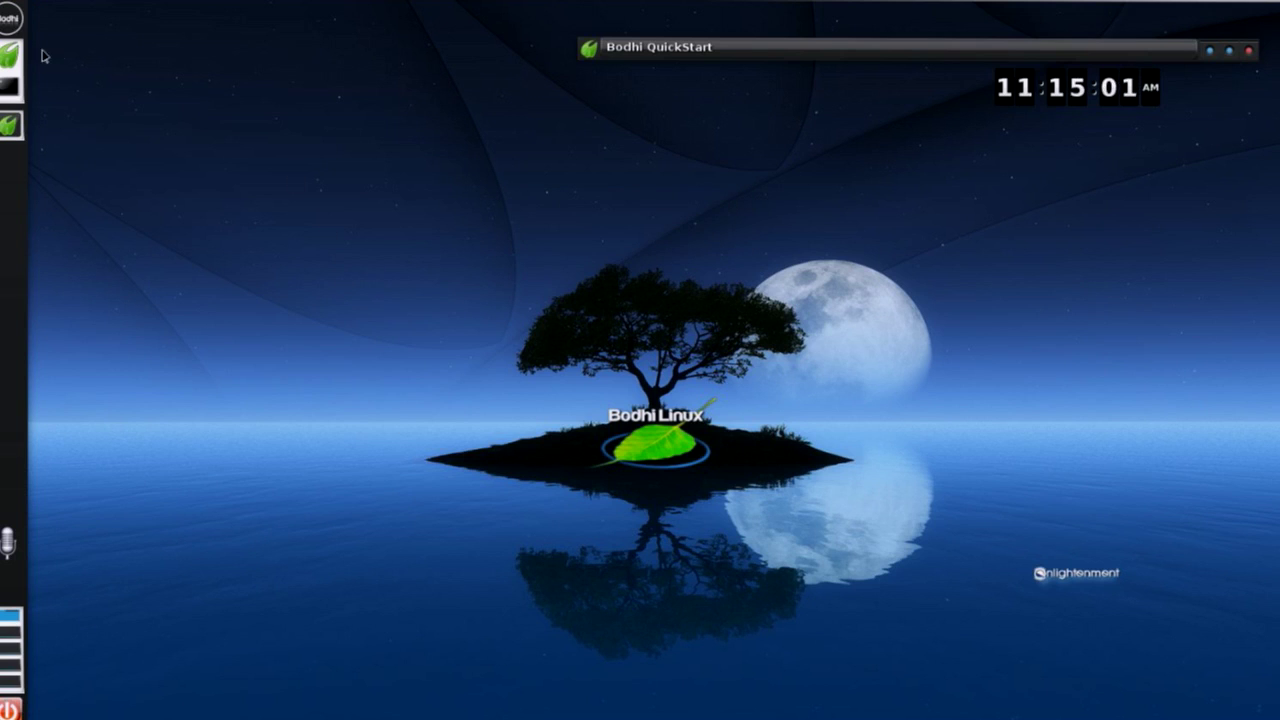
{"action": "left_click", "coordinate": [12, 26]}
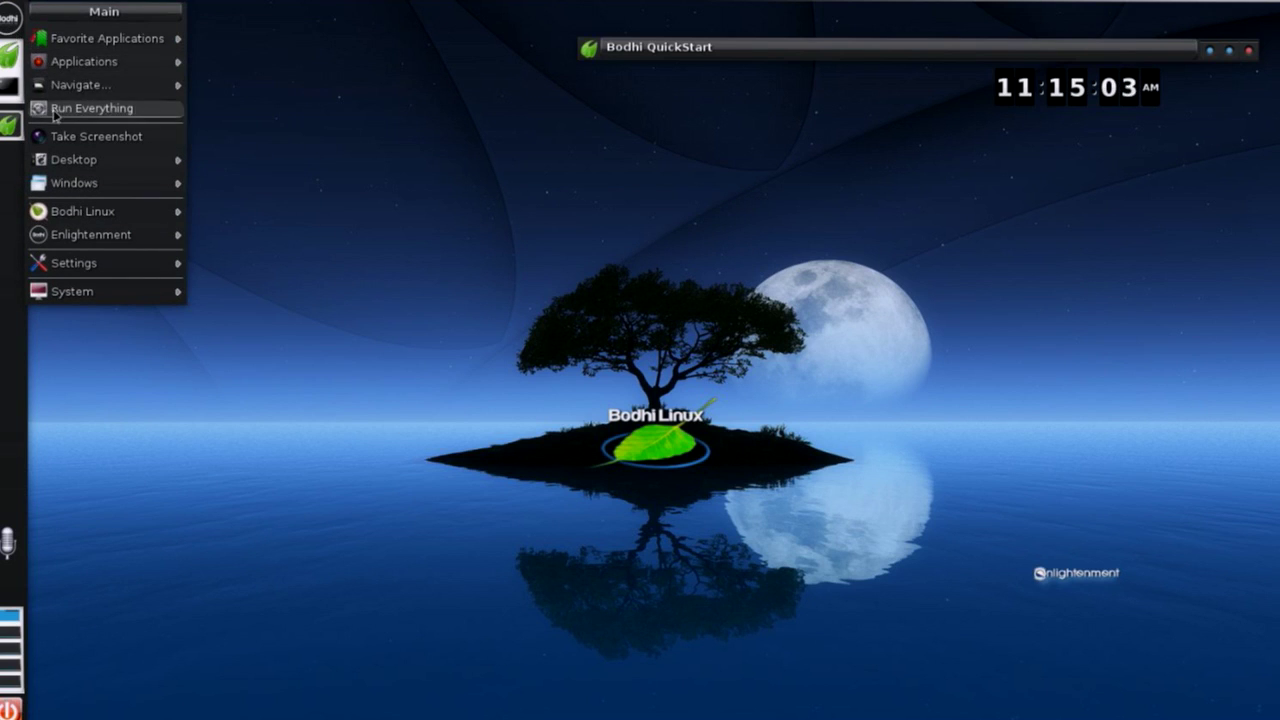
Open the Home folder in the file manager through the desktop main menu's Navigate entries
{"action": "left_click", "coordinate": [620, 277]}
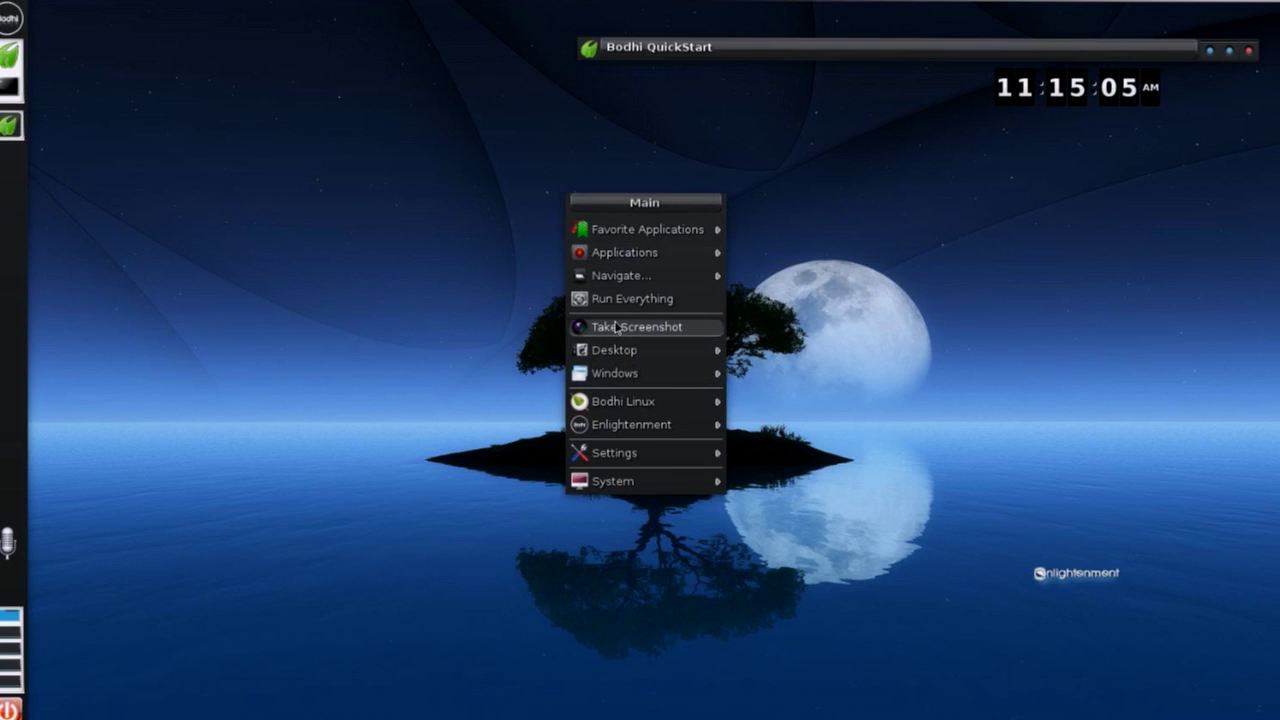
{"action": "mouse_move", "coordinate": [626, 277]}
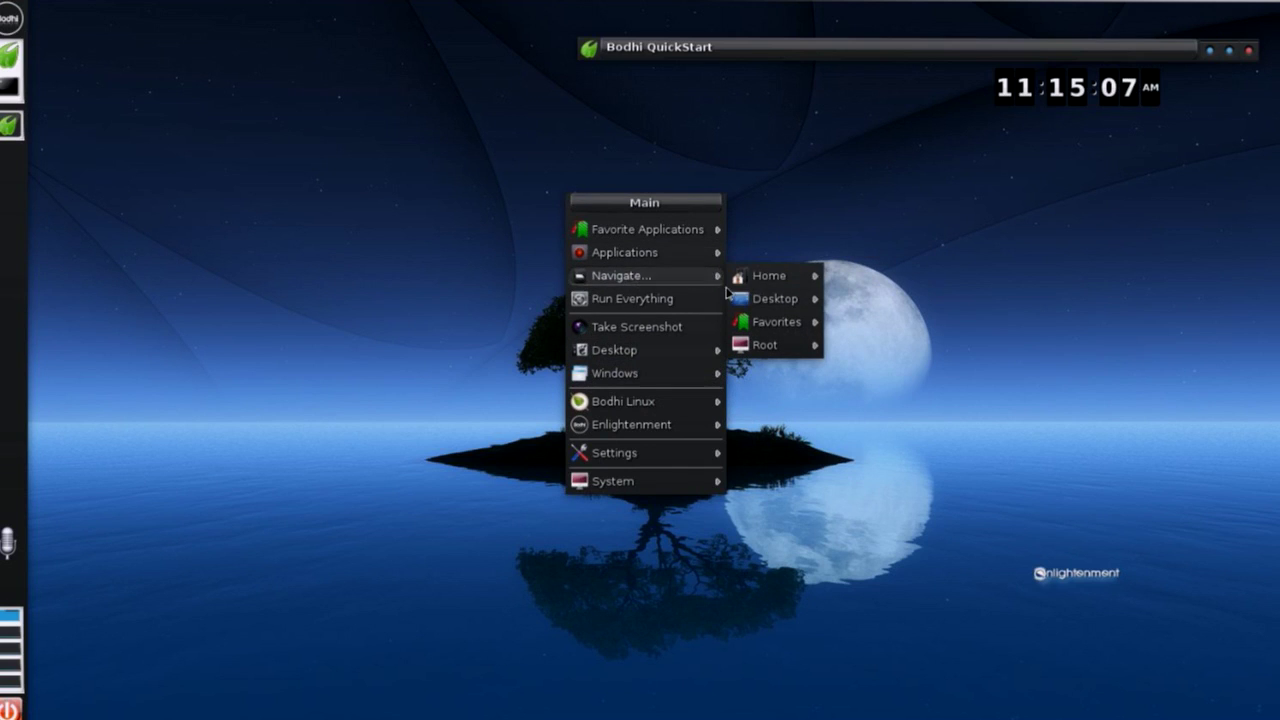
{"action": "left_click", "coordinate": [749, 284]}
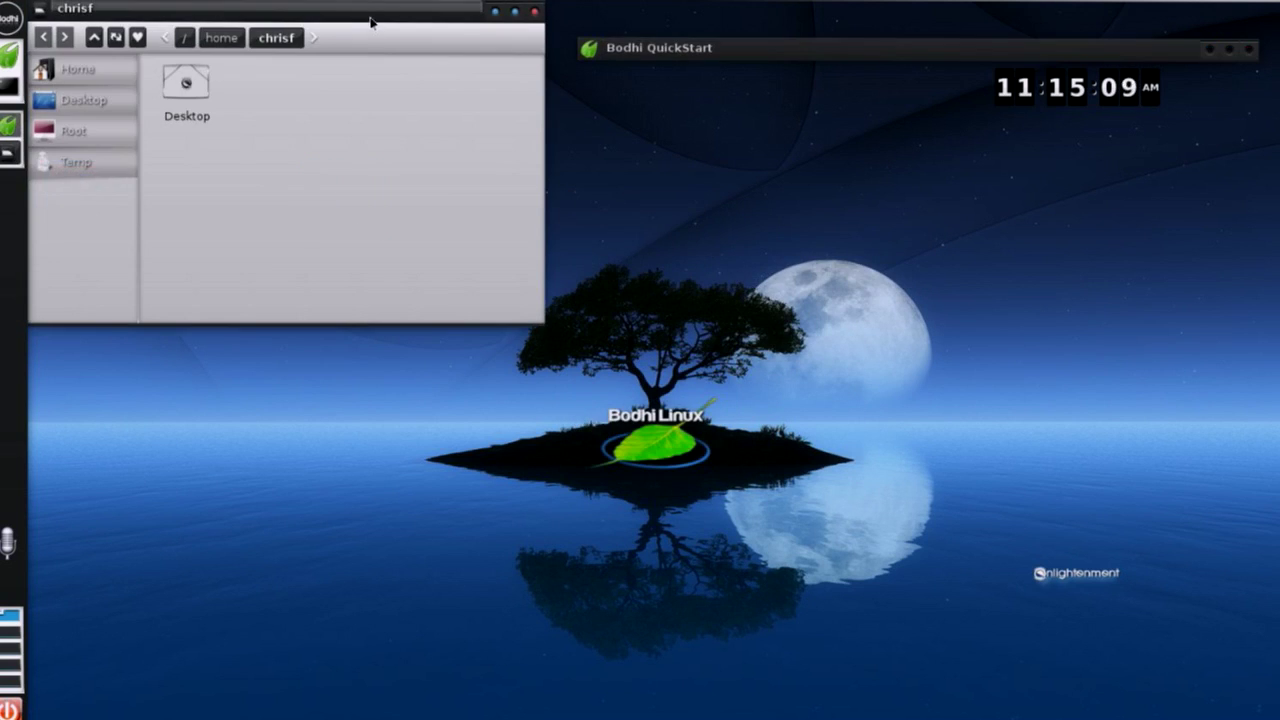
Place the Home folder window near the middle of the desktop and view the Desktop folder's file properties
{"action": "left_click_drag", "start_coordinate": [505, 118], "coordinate": [830, 348]}
{"action": "left_click_drag", "start_coordinate": [550, 304], "coordinate": [670, 322]}
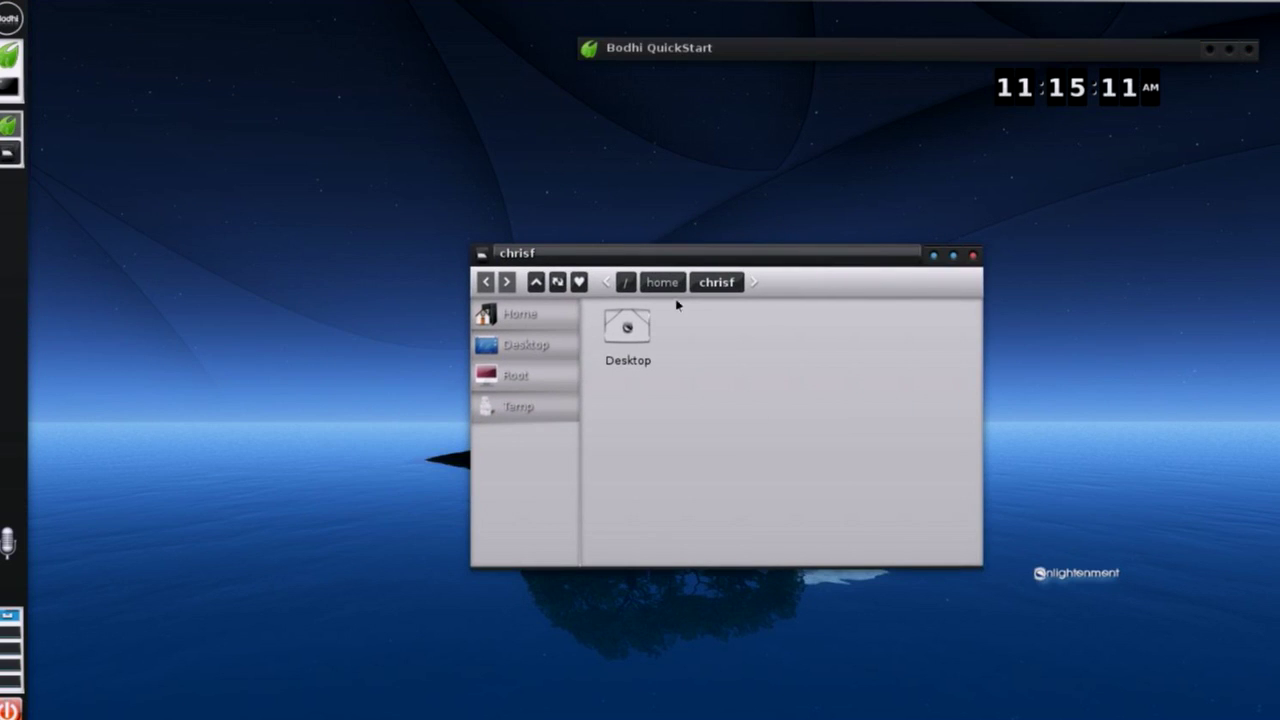
{"action": "right_click", "coordinate": [627, 320]}
{"action": "left_click", "coordinate": [768, 322]}
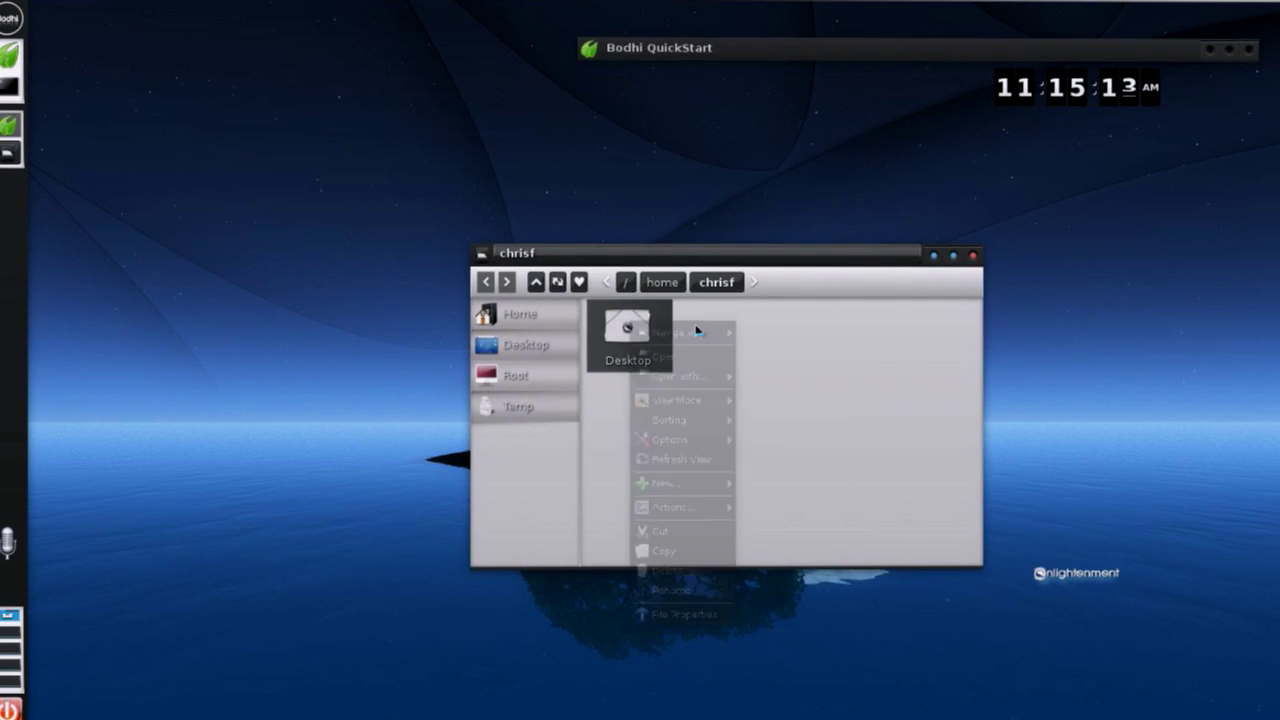
{"action": "mouse_move", "coordinate": [646, 329]}
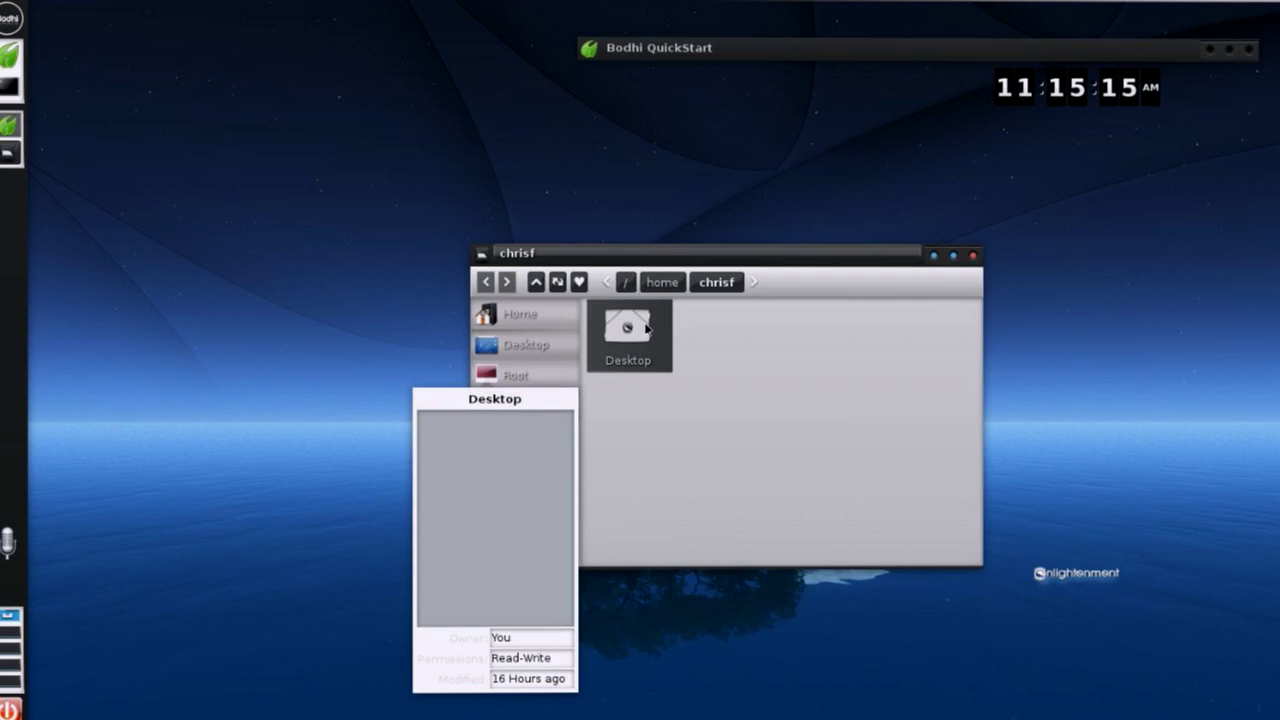
{"action": "right_click", "coordinate": [646, 329]}
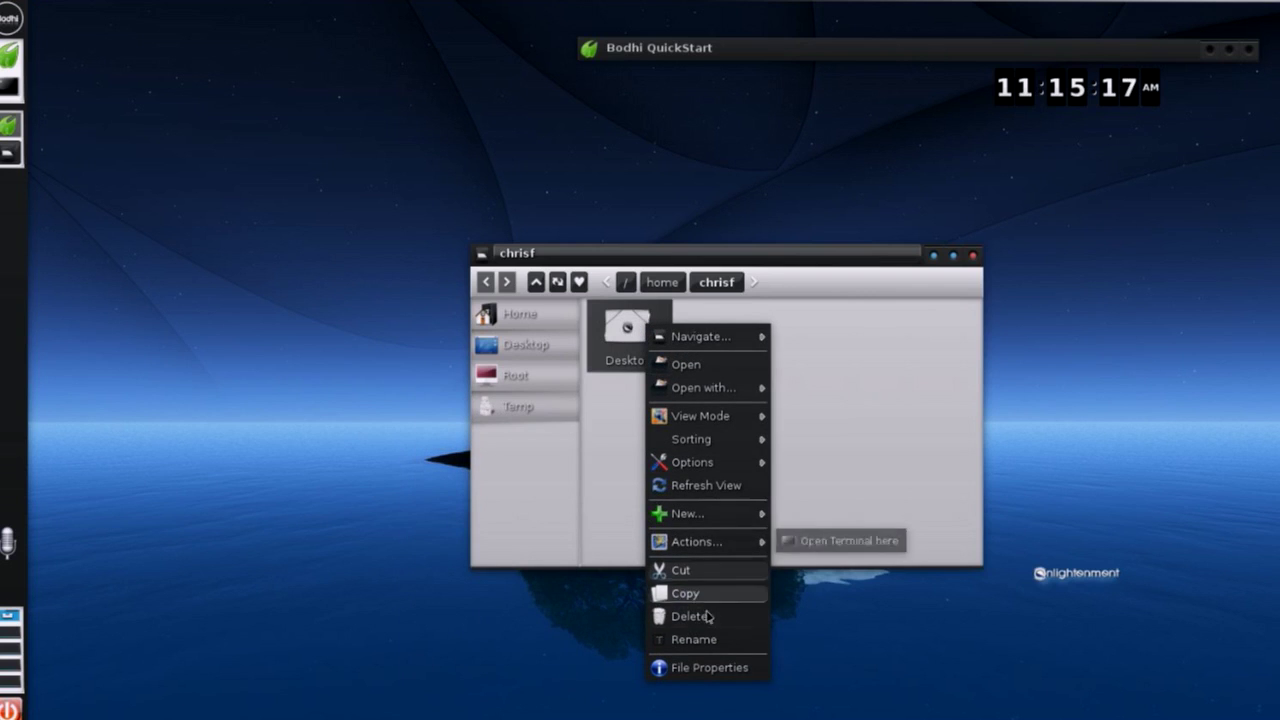
{"action": "left_click", "coordinate": [706, 668]}
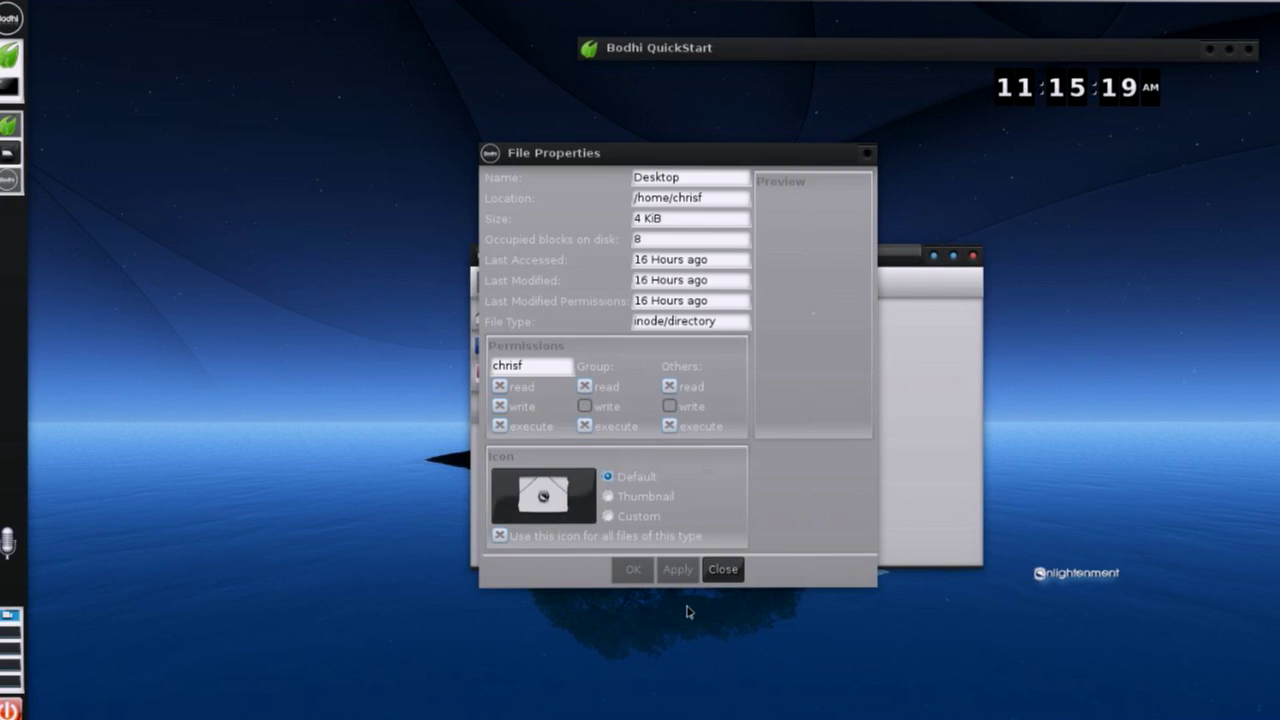
{"action": "left_click", "coordinate": [722, 569]}
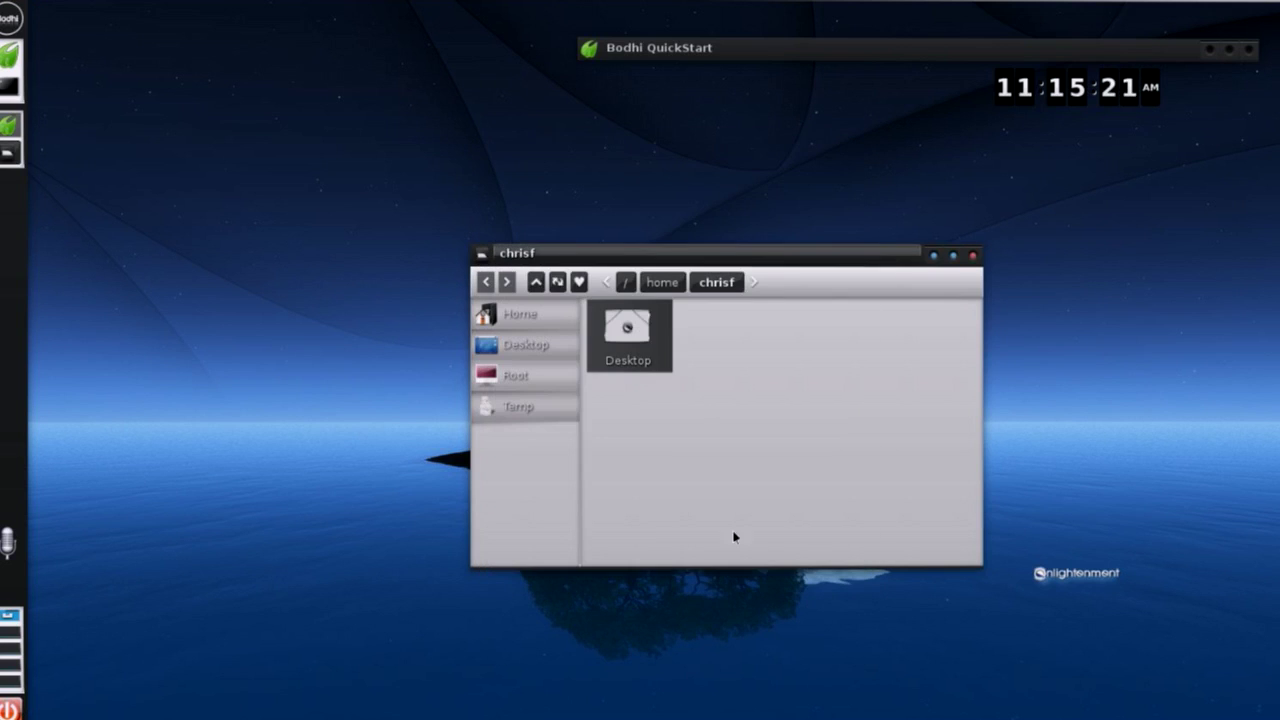
Reposition the Home folder window to clear desktop space, and switch the desktop theme to A-Wood-Grey2
{"action": "left_click_drag", "start_coordinate": [760, 266], "coordinate": [1048, 235]}
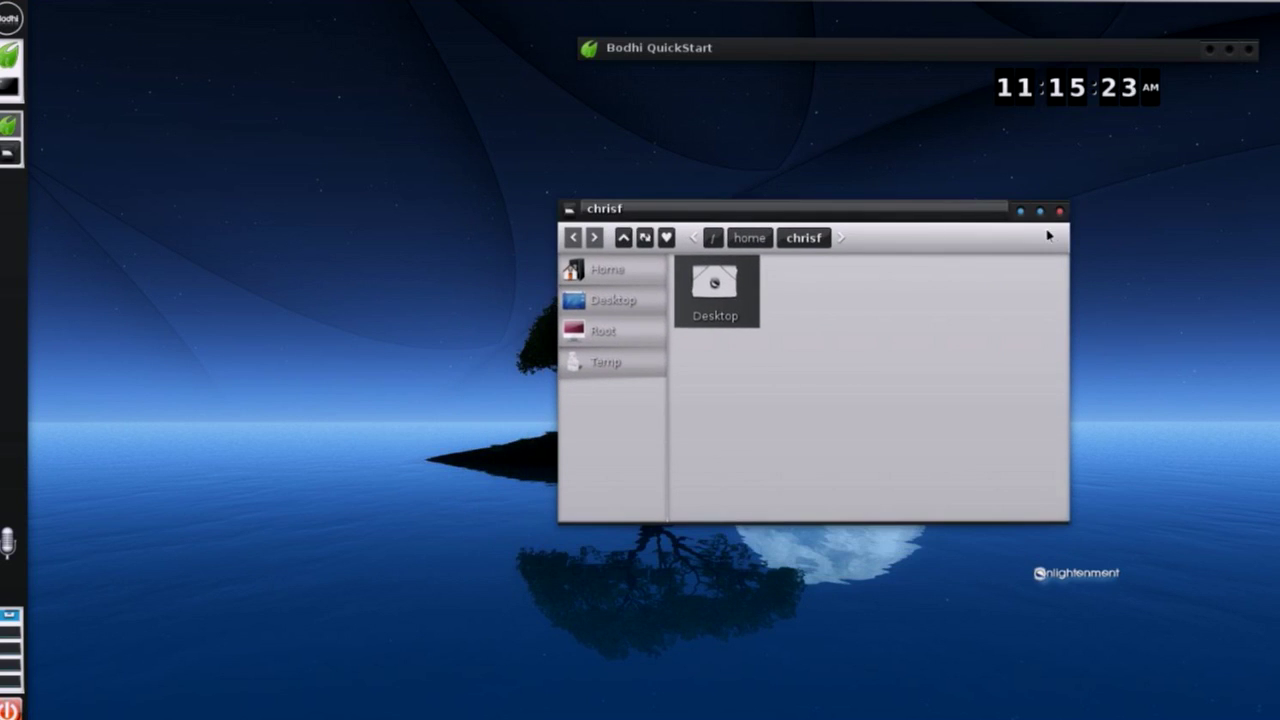
{"action": "left_click", "coordinate": [338, 156]}
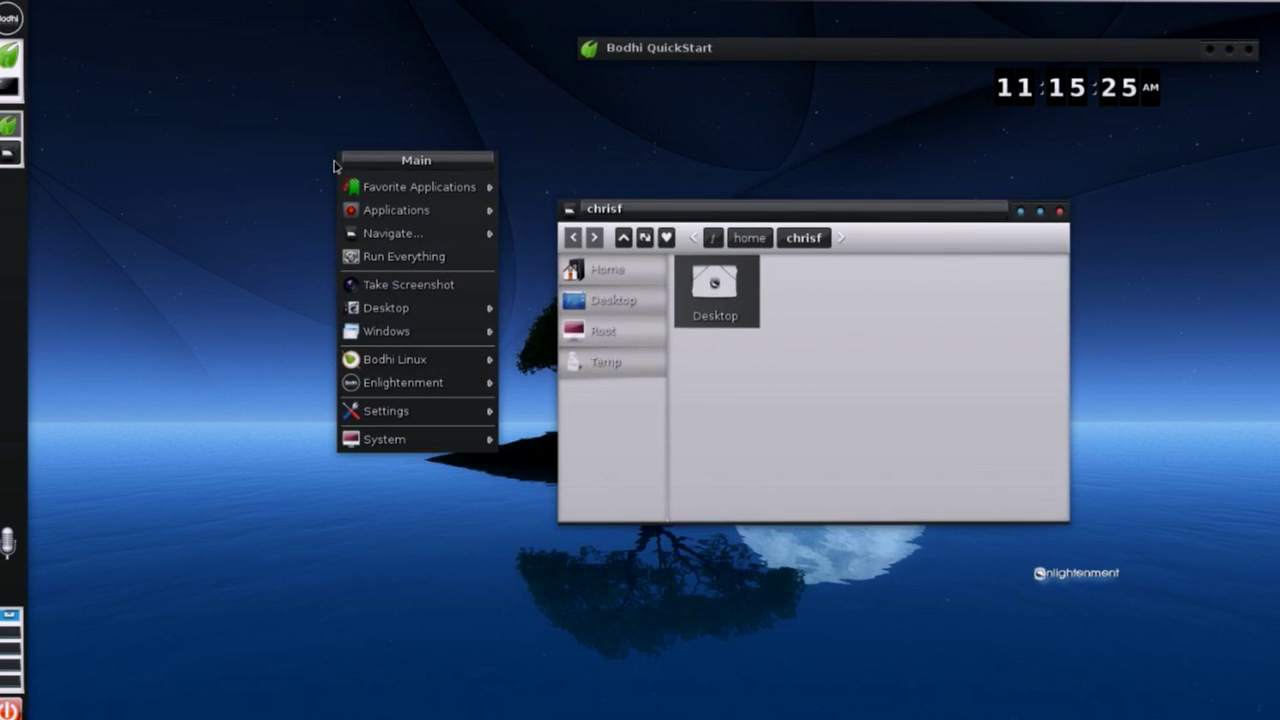
{"action": "mouse_move", "coordinate": [388, 411]}
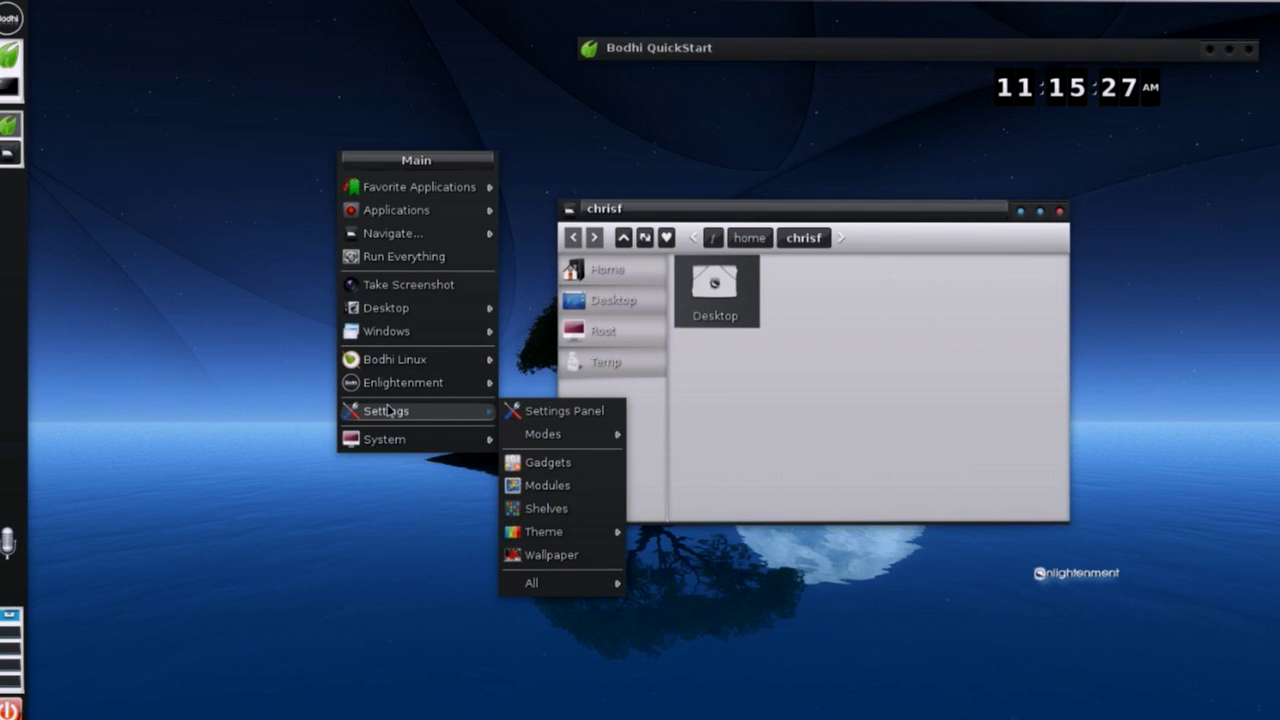
{"action": "mouse_move", "coordinate": [520, 538]}
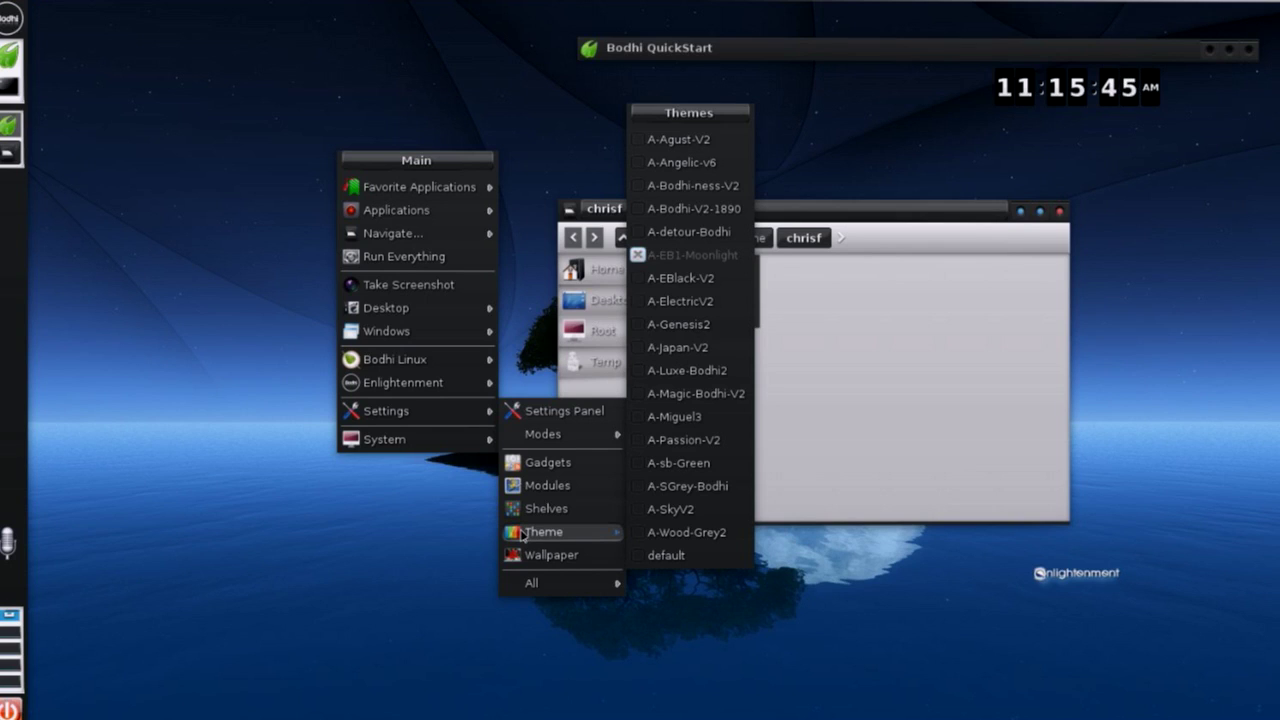
{"action": "left_click", "coordinate": [665, 533]}
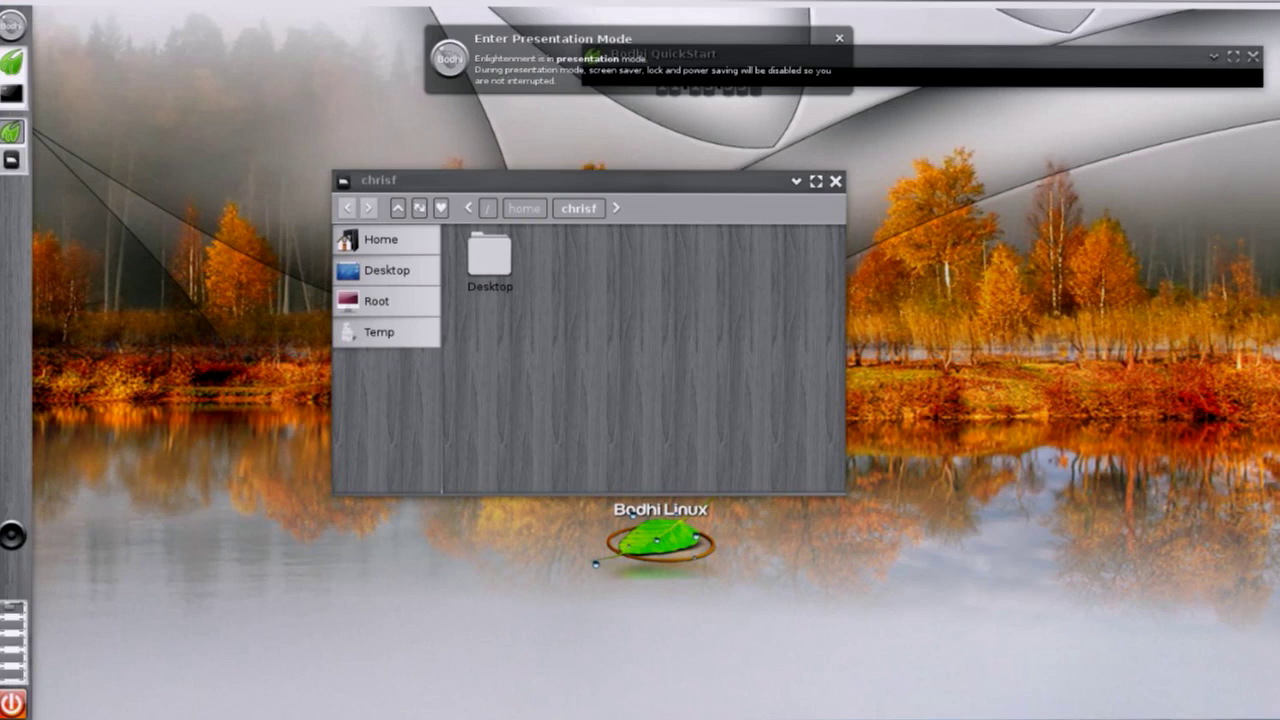
Move the Home folder window aside and examine the main menu's Applications categories in the wood theme
{"action": "left_click_drag", "start_coordinate": [676, 181], "coordinate": [883, 237]}
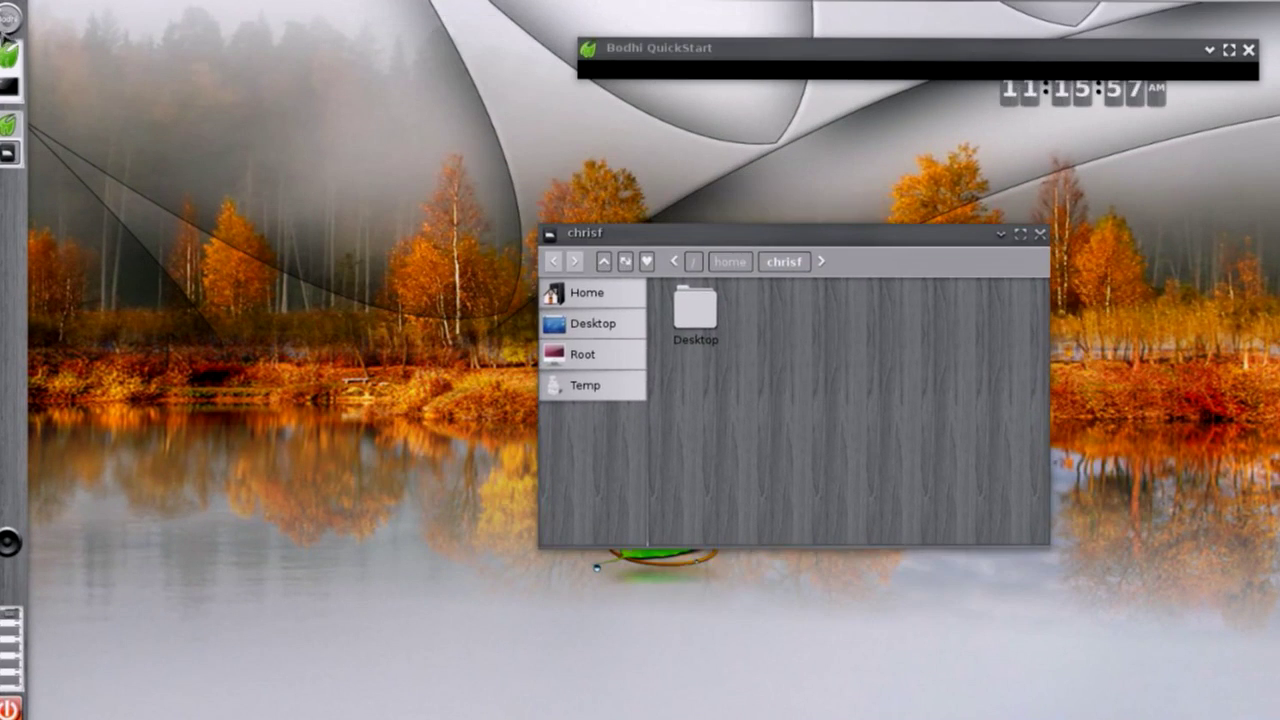
{"action": "left_click", "coordinate": [14, 18]}
{"action": "left_click", "coordinate": [306, 222]}
{"action": "left_click", "coordinate": [306, 222]}
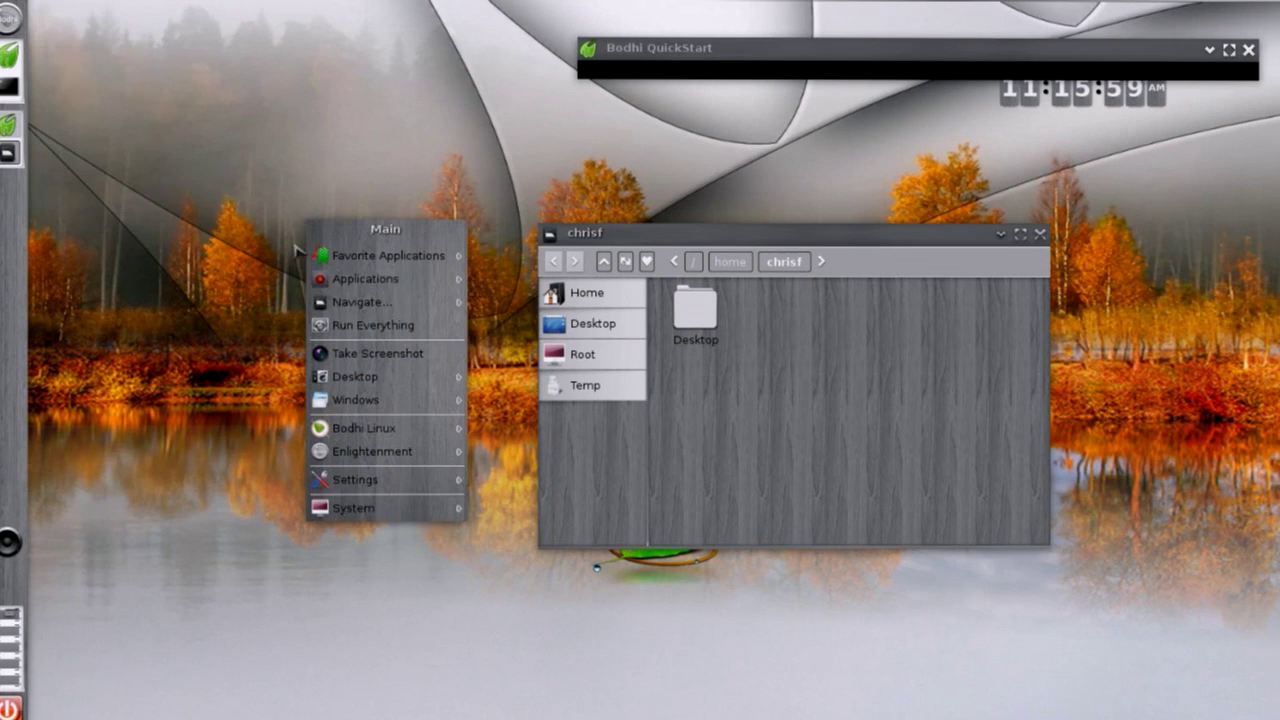
{"action": "mouse_move", "coordinate": [365, 279]}
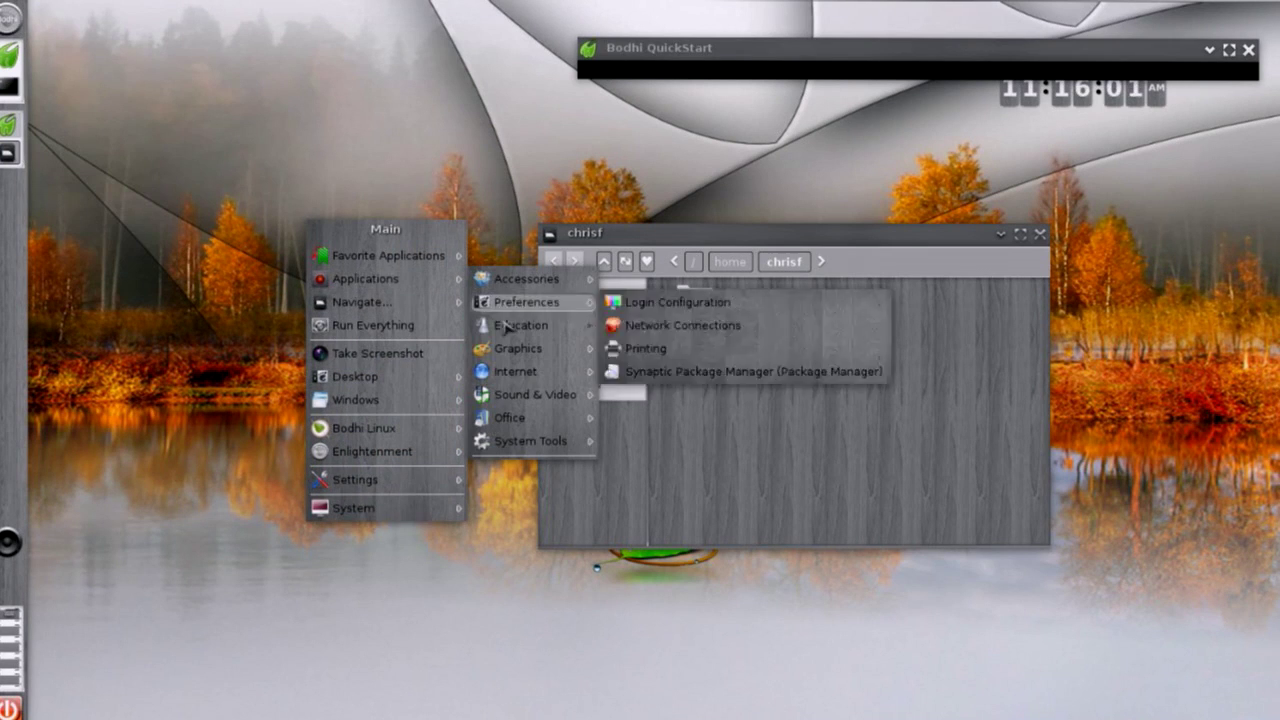
{"action": "left_click", "coordinate": [1163, 471]}
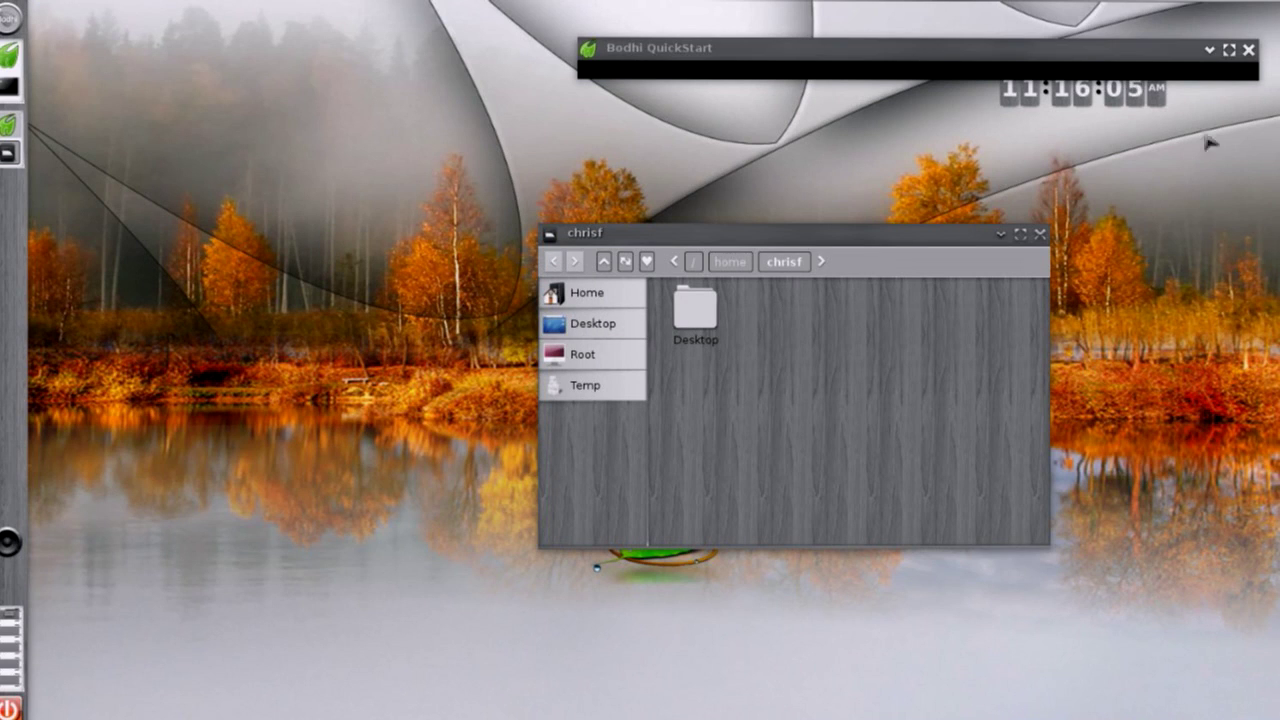
Move the Bodhi QuickStart window, read through its E17 Basics page and look over the Quick Start Guide's topic index
{"action": "left_click_drag", "start_coordinate": [1085, 50], "coordinate": [770, 28]}
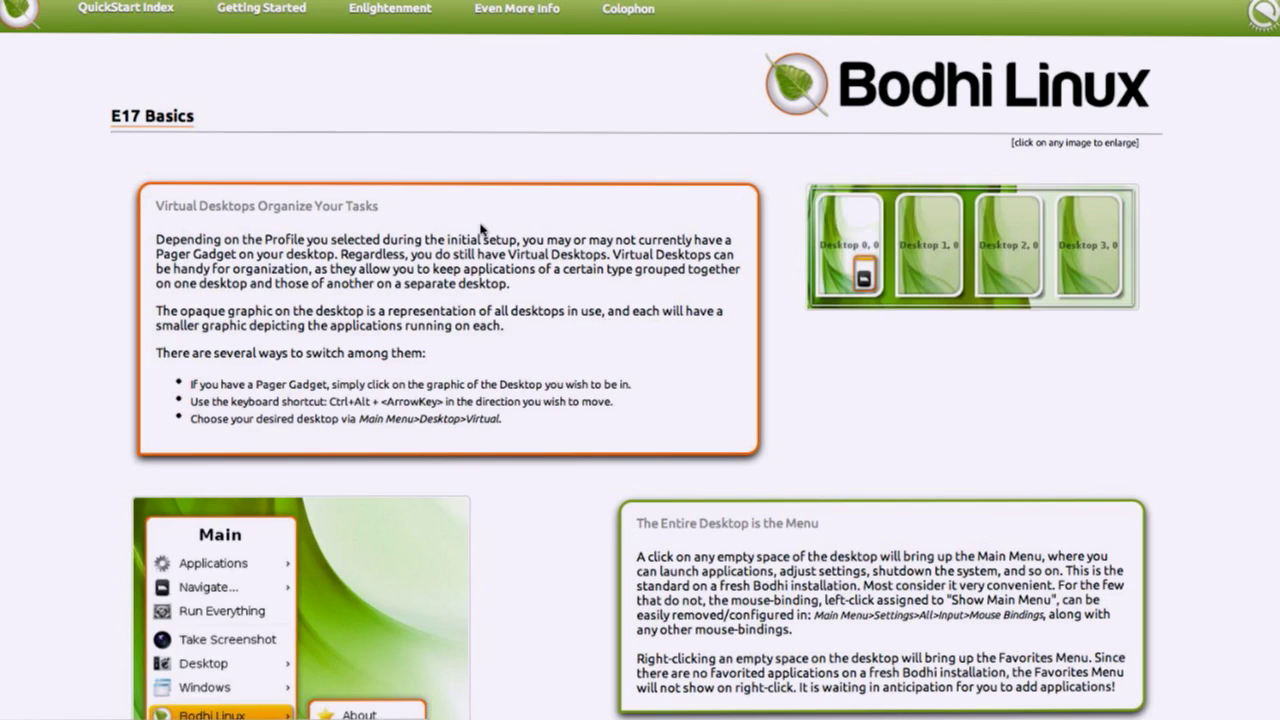
{"action": "scroll", "coordinate": [621, 340], "scroll_direction": "down", "scroll_amount": 5}
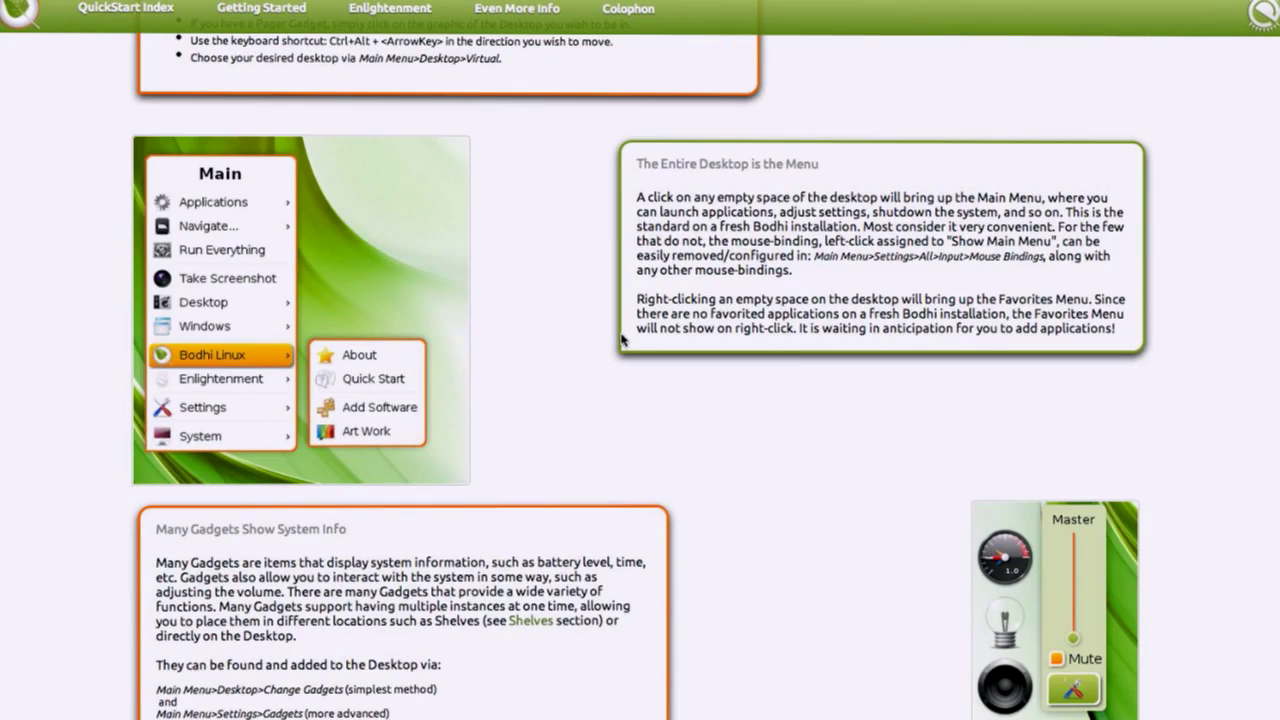
{"action": "scroll", "coordinate": [621, 340], "scroll_direction": "up", "scroll_amount": 3}
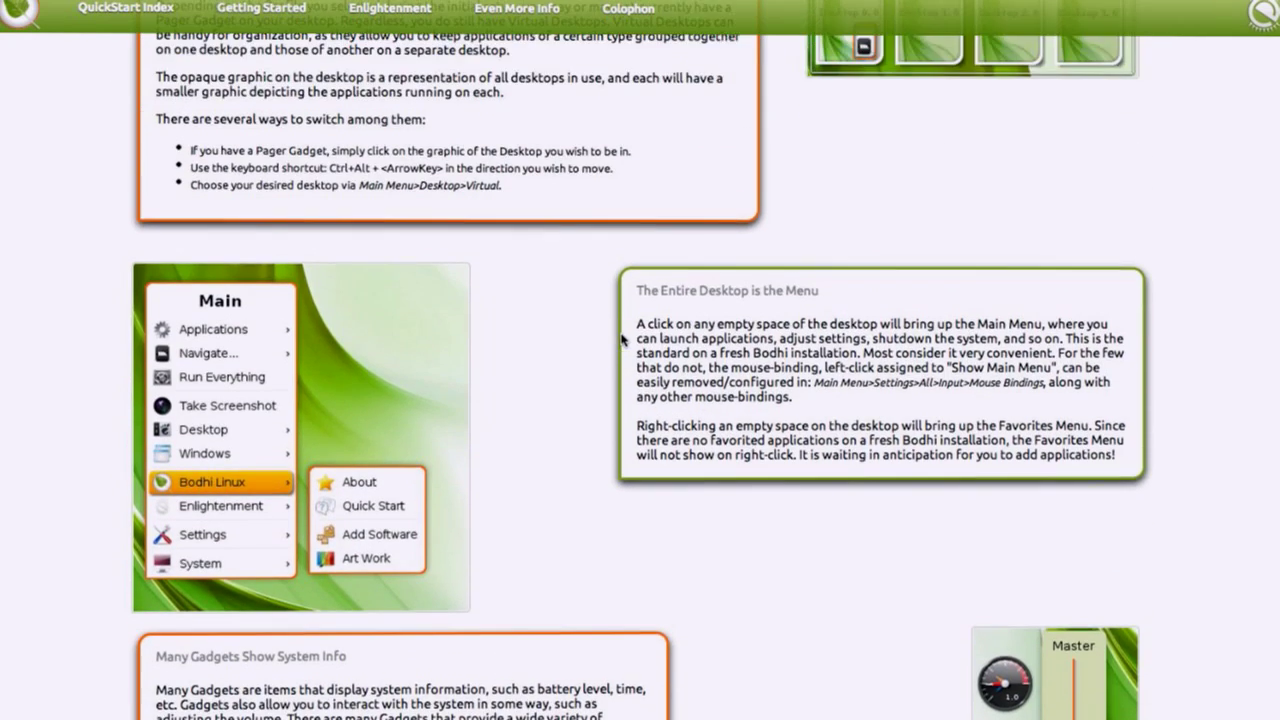
{"action": "scroll", "coordinate": [621, 340], "scroll_direction": "down", "scroll_amount": 1}
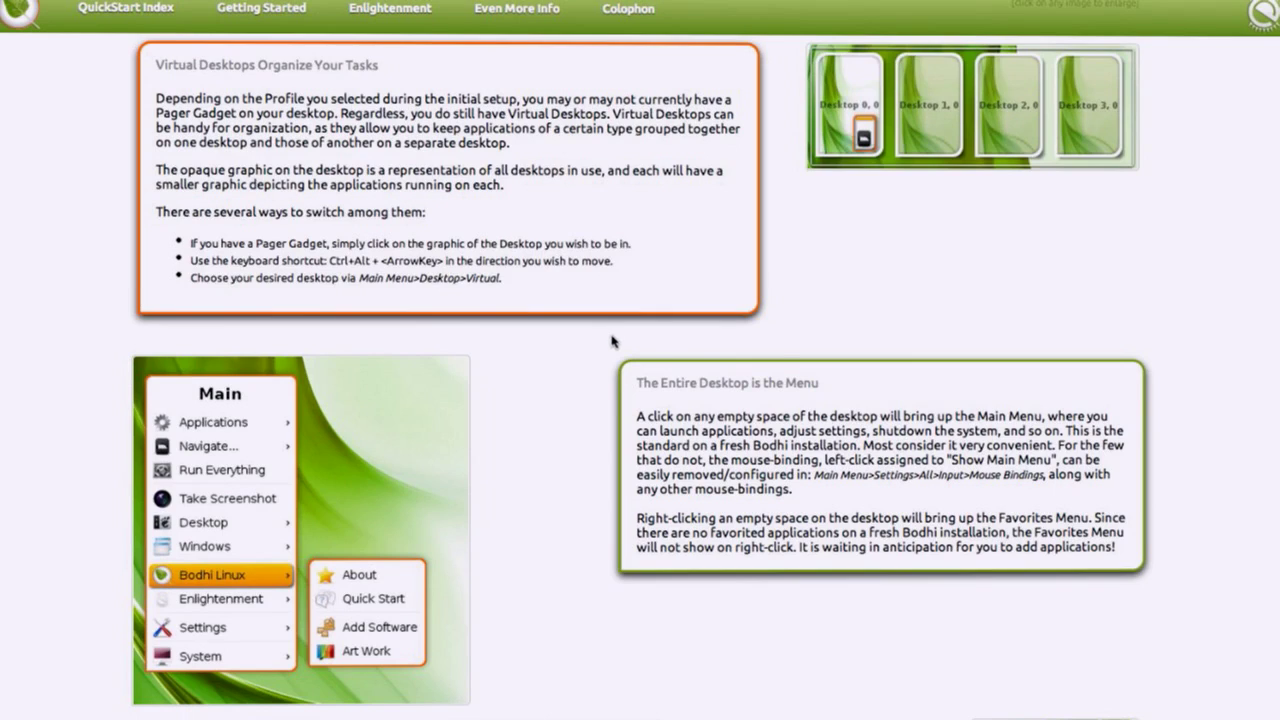
{"action": "scroll", "coordinate": [613, 342], "scroll_direction": "down", "scroll_amount": 6}
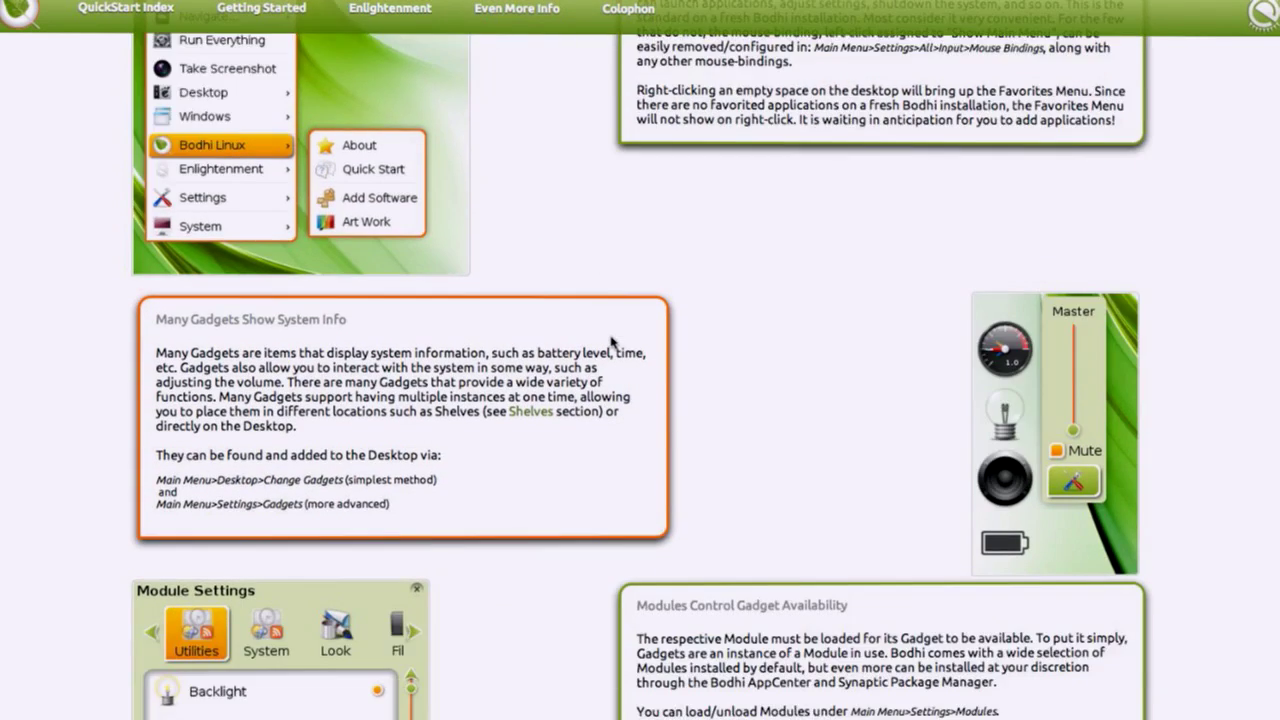
{"action": "scroll", "coordinate": [613, 342], "scroll_direction": "down", "scroll_amount": 10}
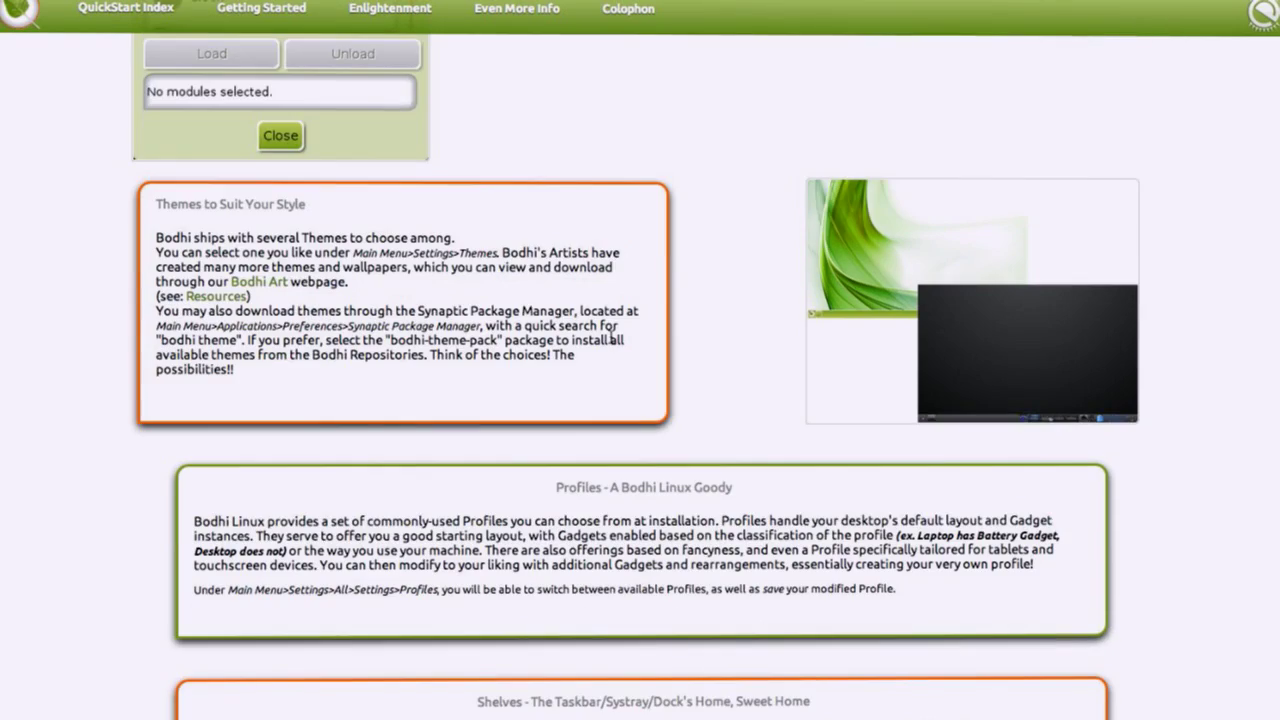
{"action": "scroll", "coordinate": [613, 340], "scroll_direction": "down", "scroll_amount": 5}
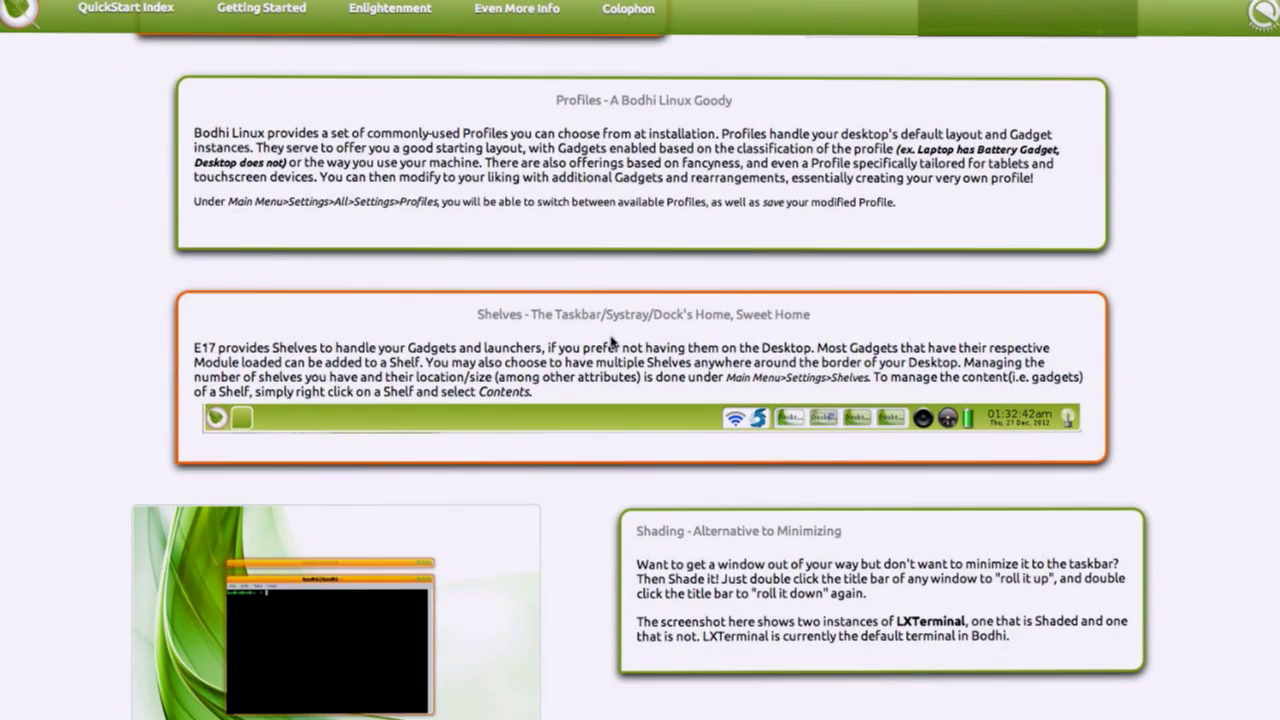
{"action": "scroll", "coordinate": [613, 342], "scroll_direction": "down", "scroll_amount": 6}
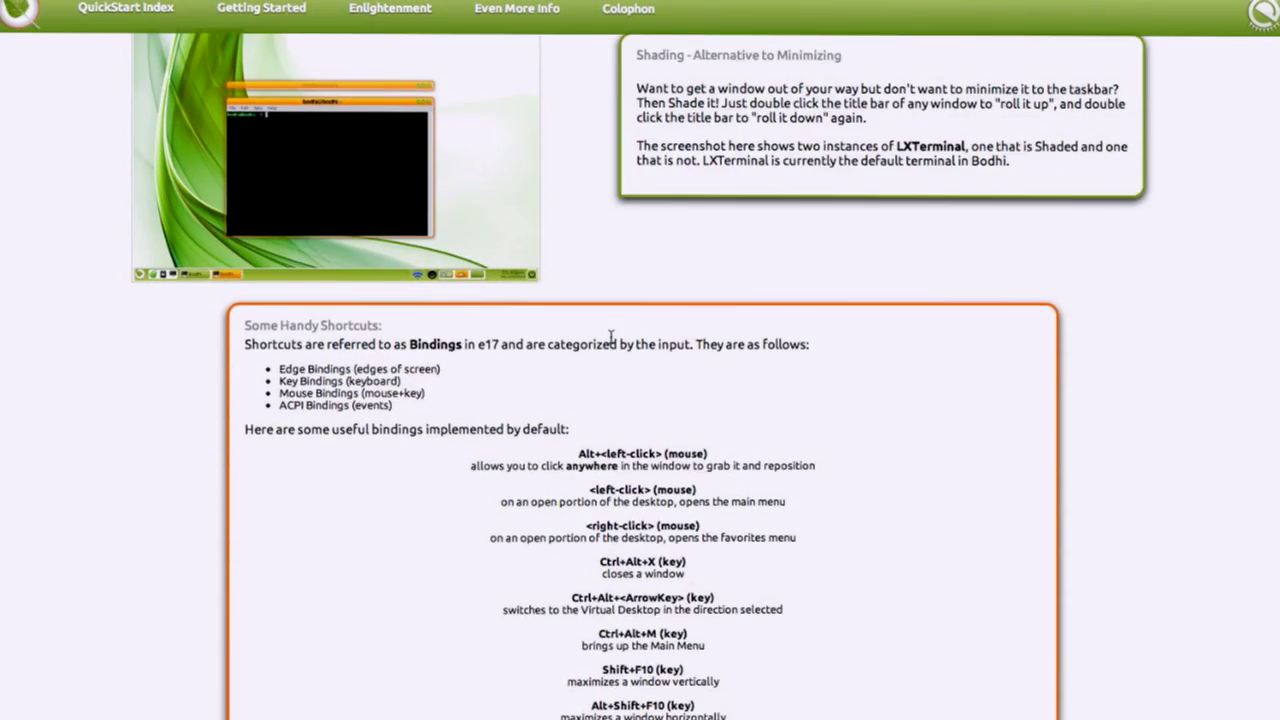
{"action": "scroll", "coordinate": [611, 340], "scroll_direction": "down", "scroll_amount": 5}
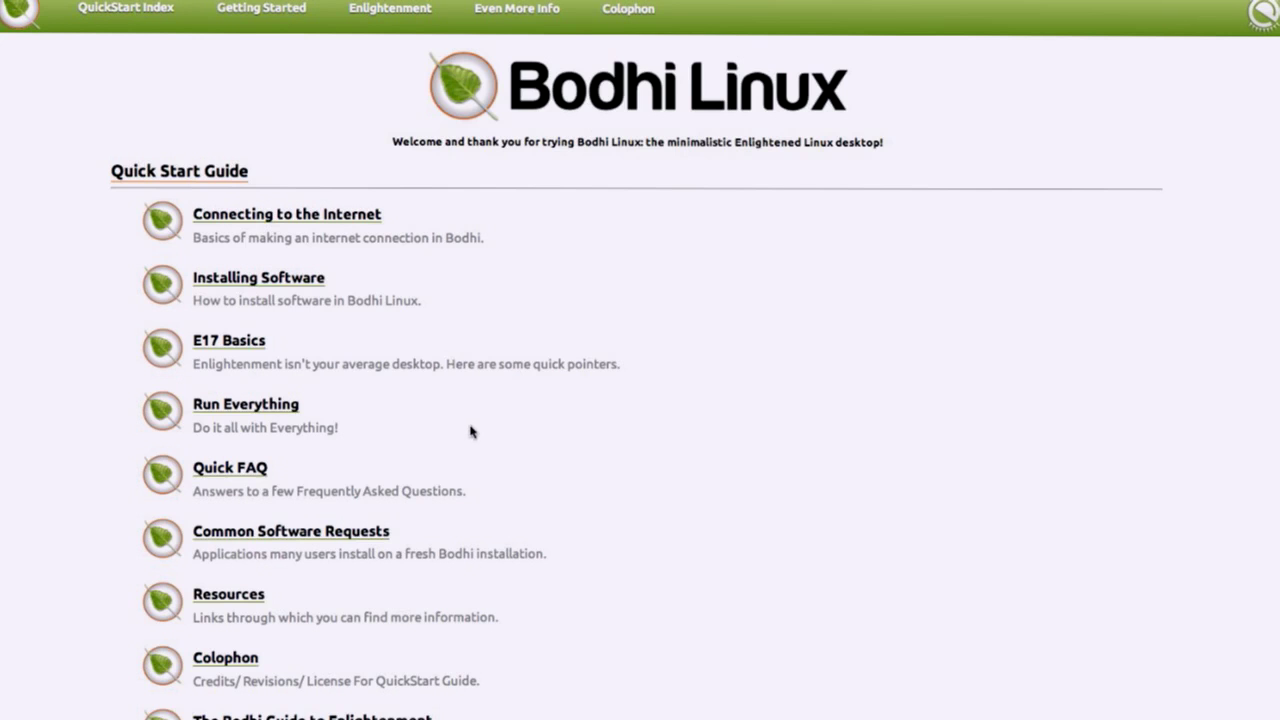
{"action": "scroll", "coordinate": [471, 430], "scroll_direction": "down", "scroll_amount": 2}
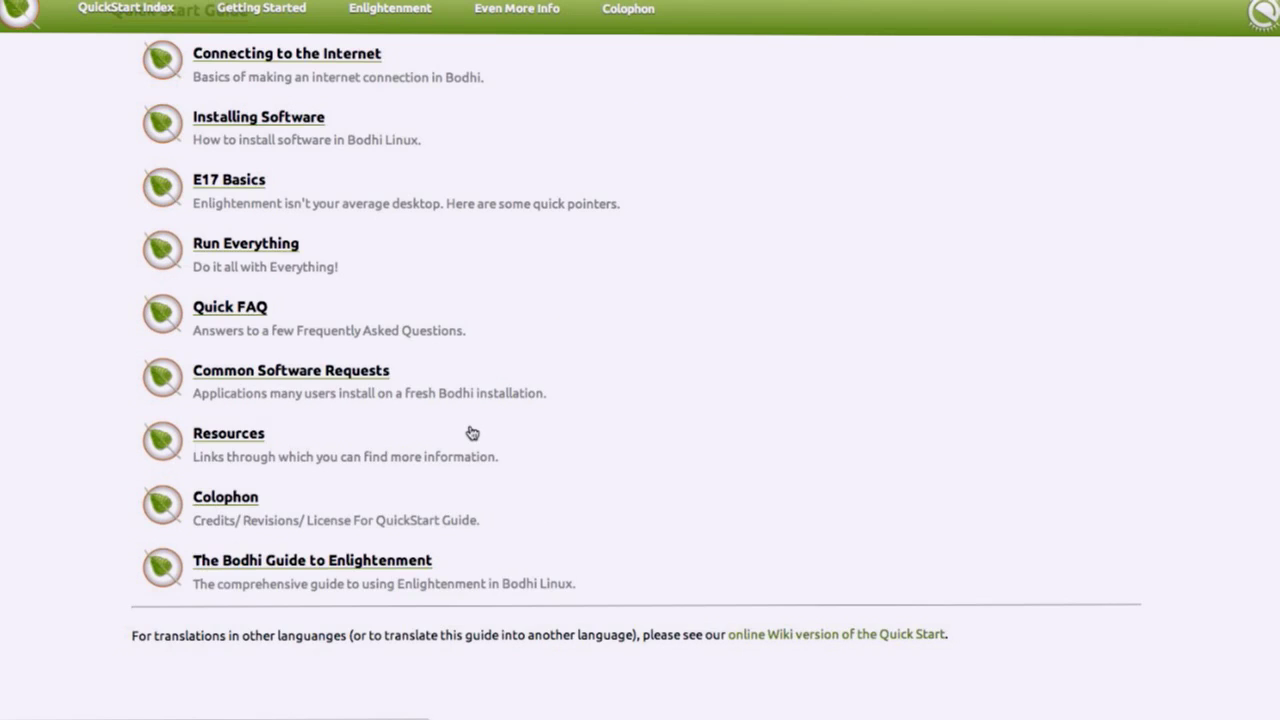
{"action": "scroll", "coordinate": [472, 432], "scroll_direction": "up", "scroll_amount": 2}
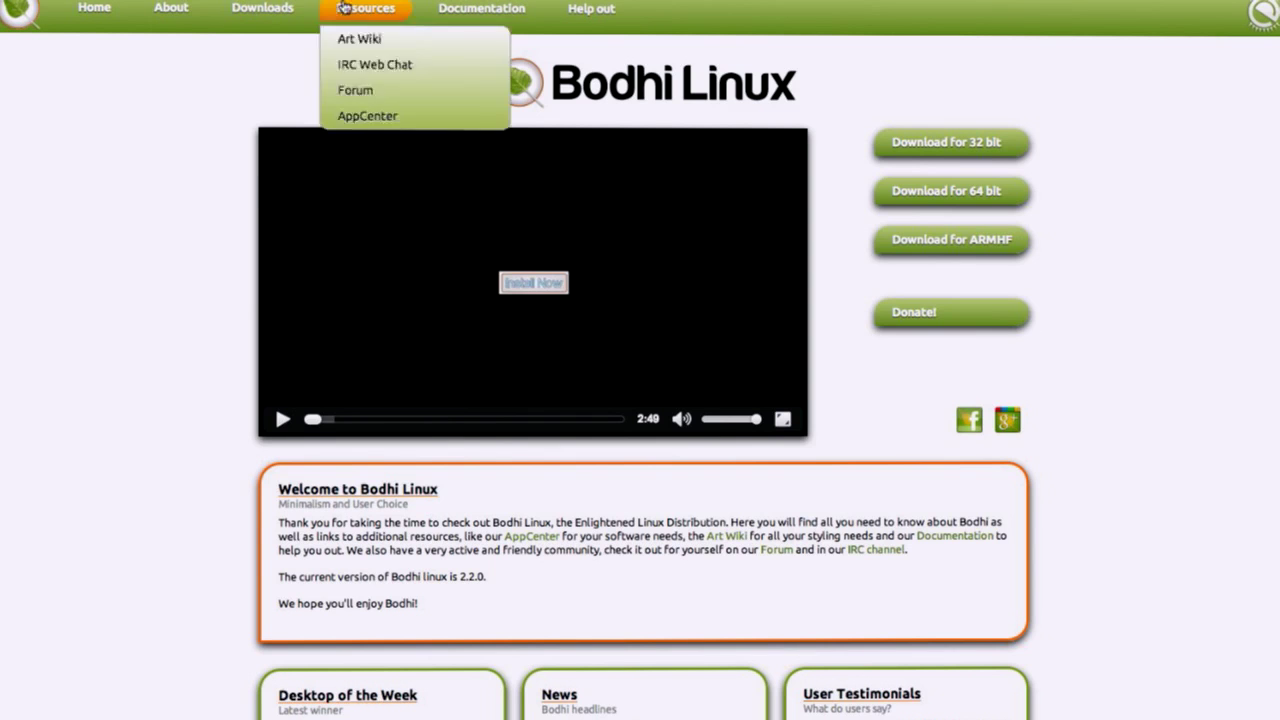
Open the Team page among the Bodhi Linux website's About pages and read through its contributor sections
{"action": "mouse_move", "coordinate": [160, 10]}
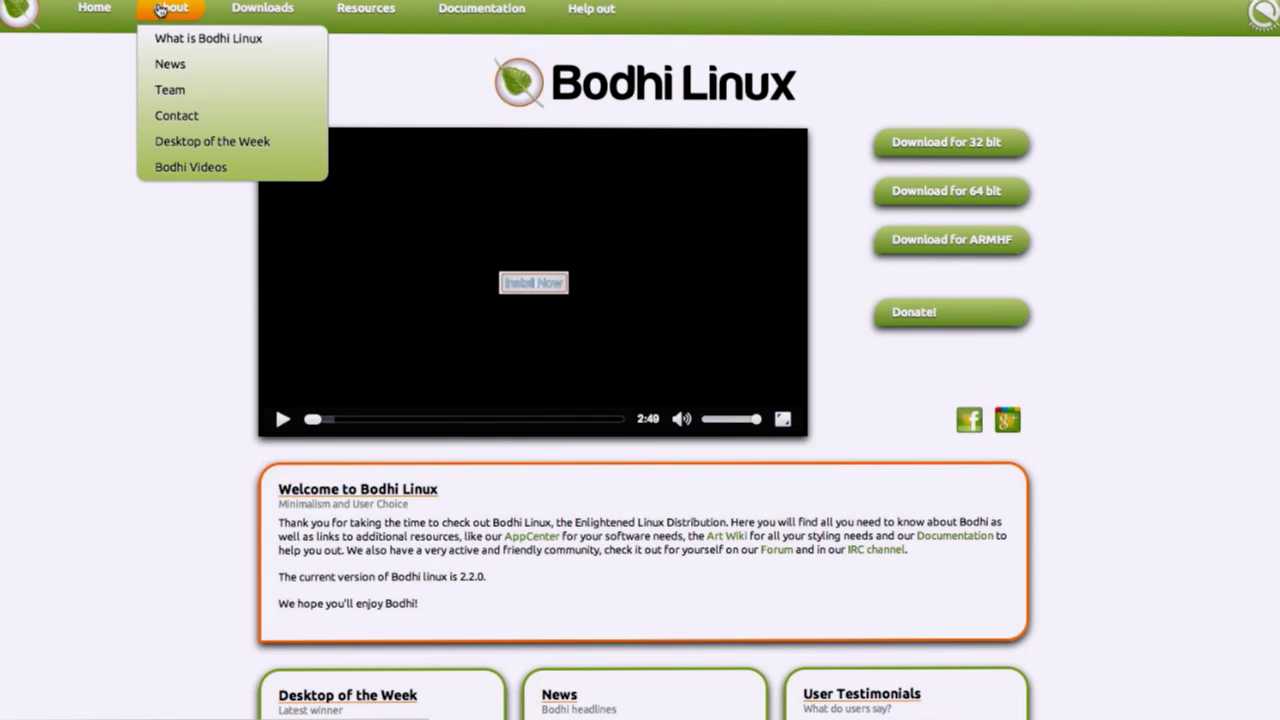
{"action": "left_click", "coordinate": [165, 92]}
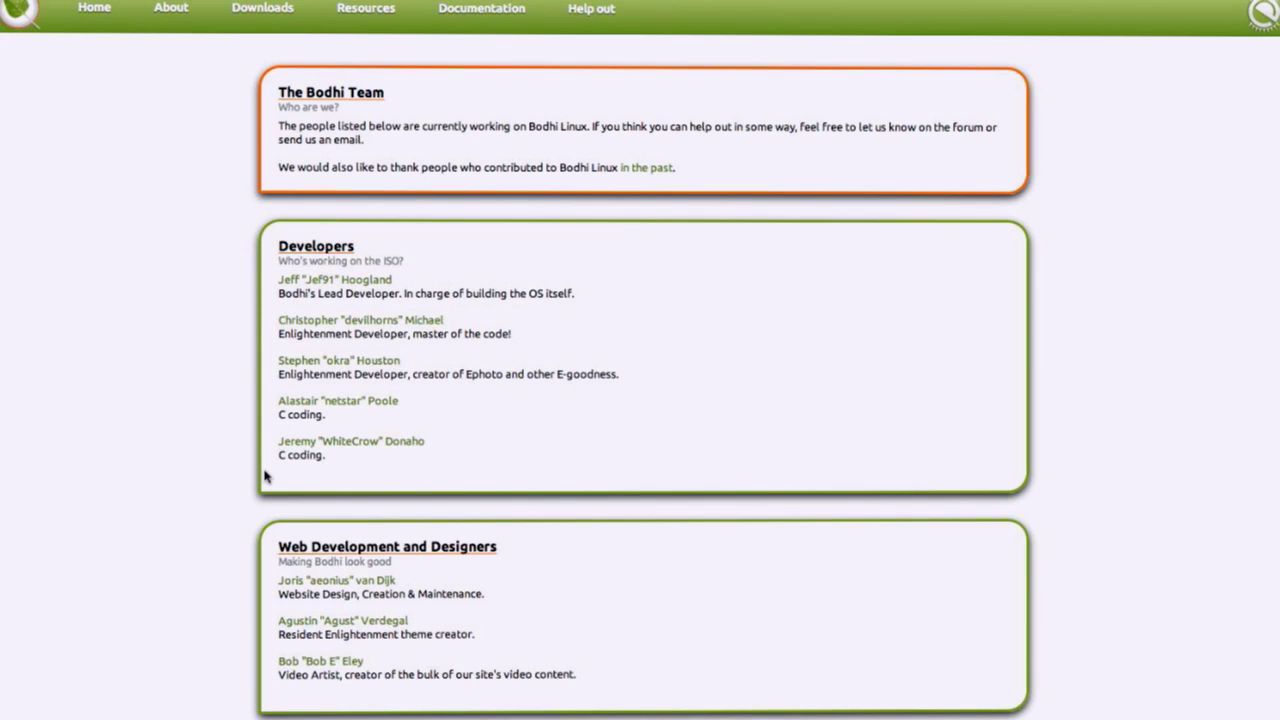
{"action": "scroll", "coordinate": [265, 476], "scroll_direction": "down", "scroll_amount": 3}
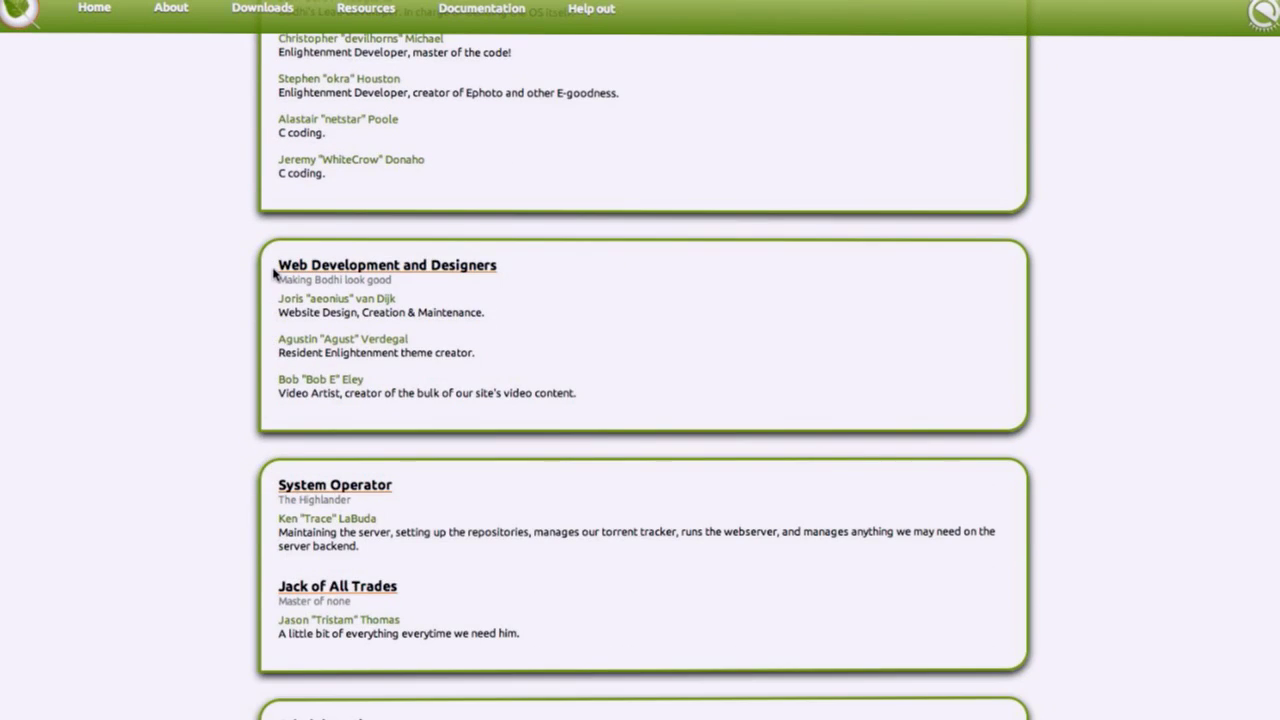
{"action": "scroll", "coordinate": [281, 388], "scroll_direction": "down", "scroll_amount": 2}
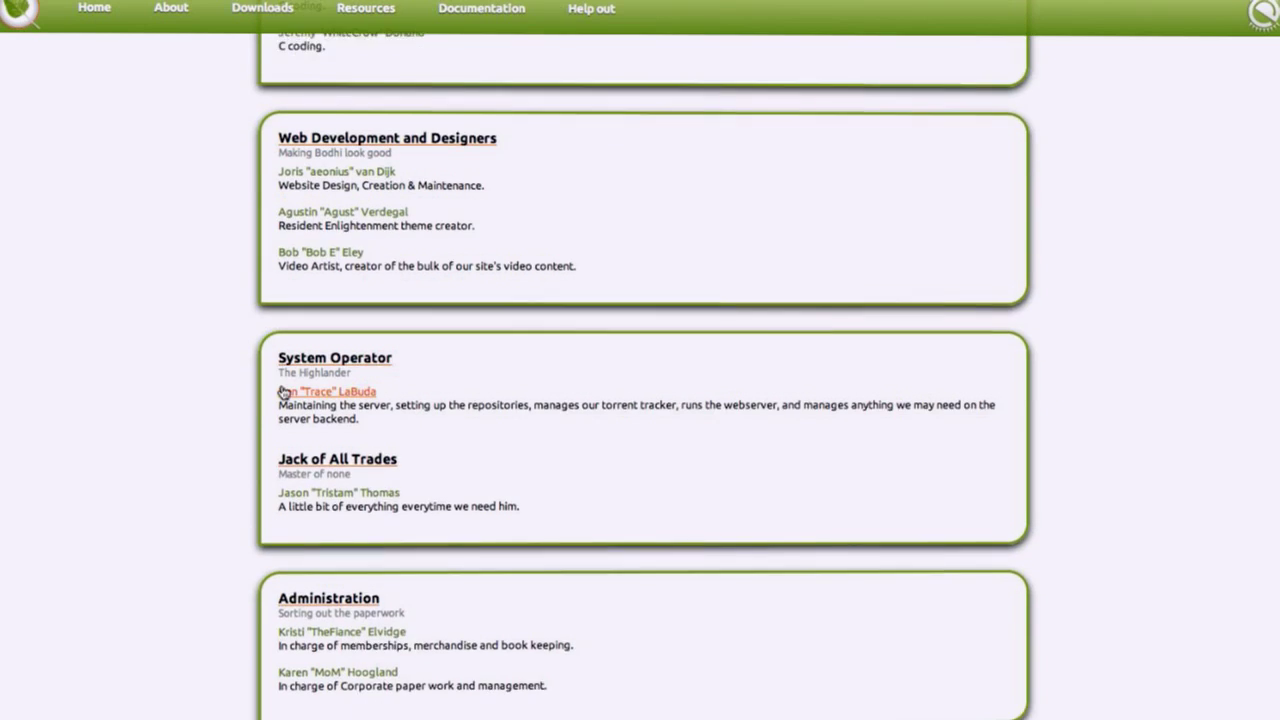
{"action": "scroll", "coordinate": [281, 385], "scroll_direction": "down", "scroll_amount": 2}
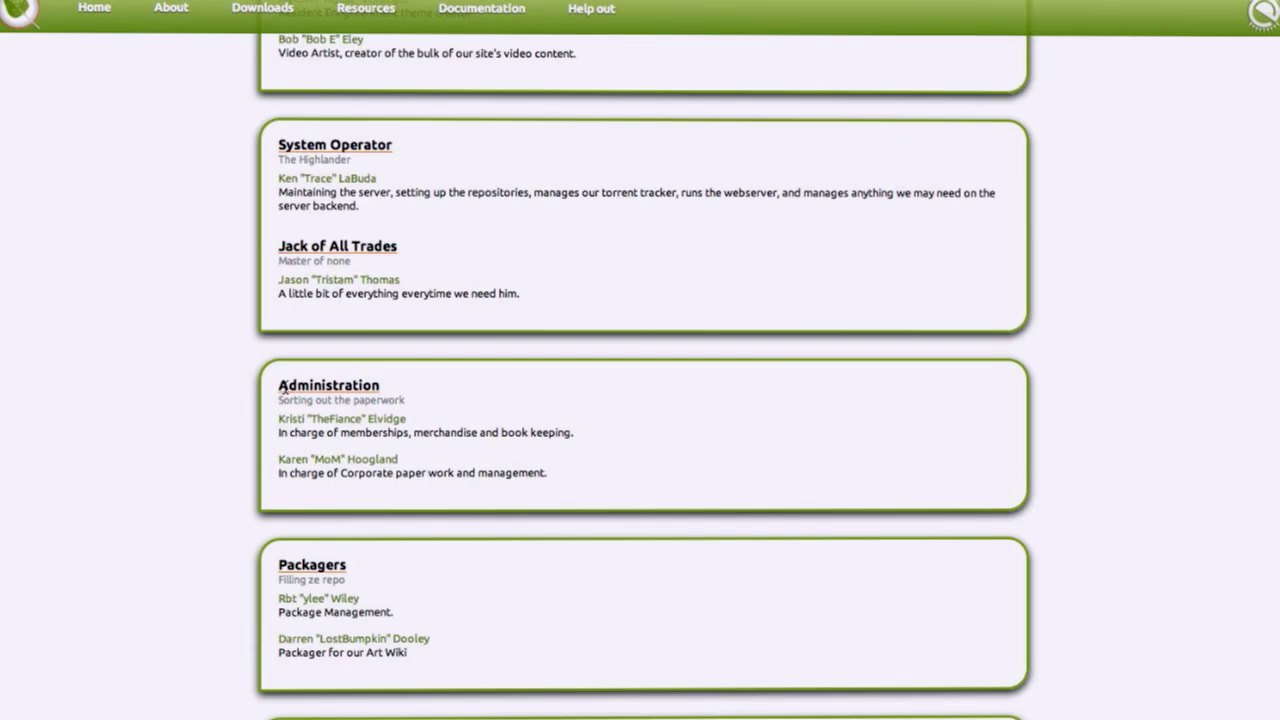
{"action": "scroll", "coordinate": [282, 388], "scroll_direction": "down", "scroll_amount": 3}
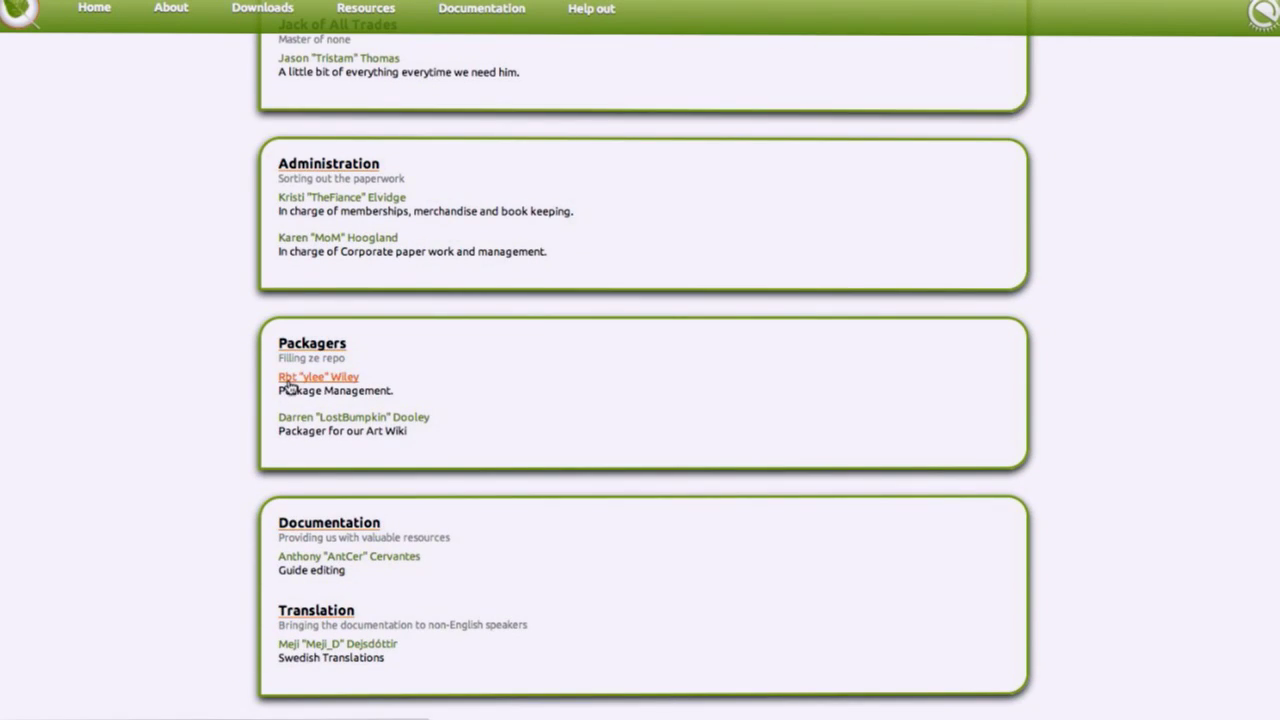
{"action": "scroll", "coordinate": [290, 378], "scroll_direction": "up", "scroll_amount": 12}
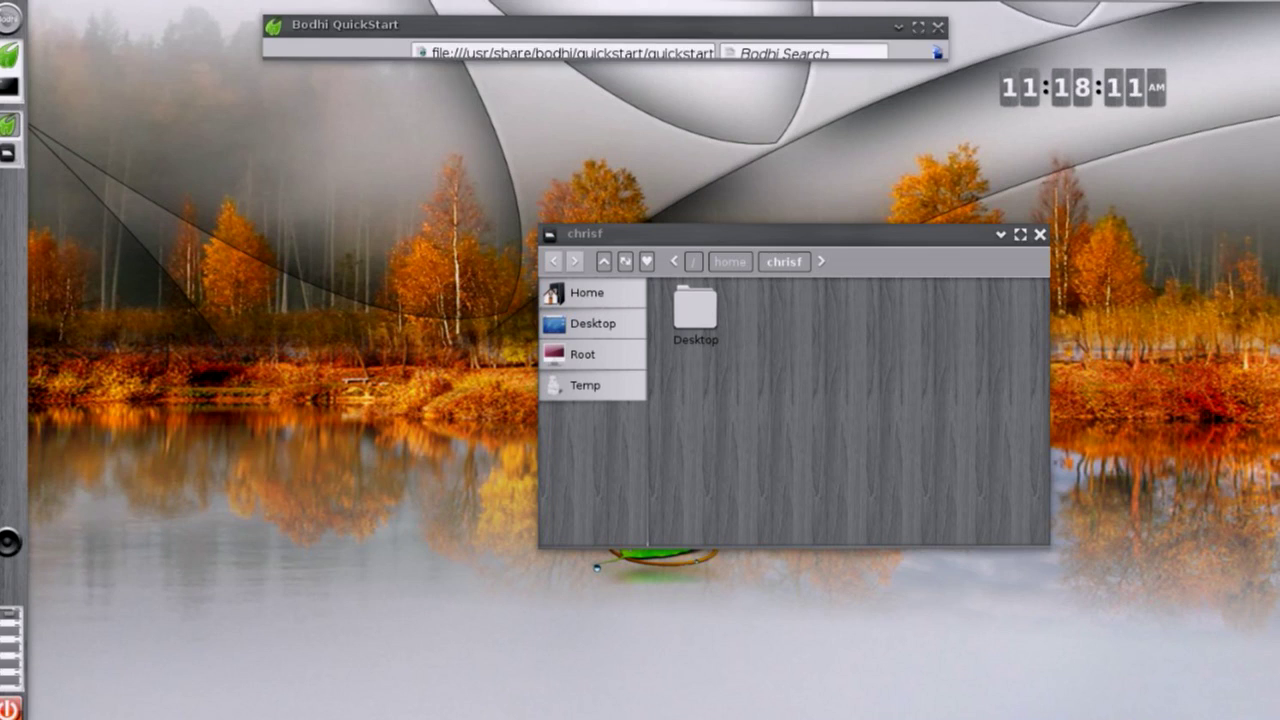
Shade the Bodhi QuickStart window using the window options of its taskbar entry, and unshade it again from its title bar
{"action": "right_click", "coordinate": [9, 124]}
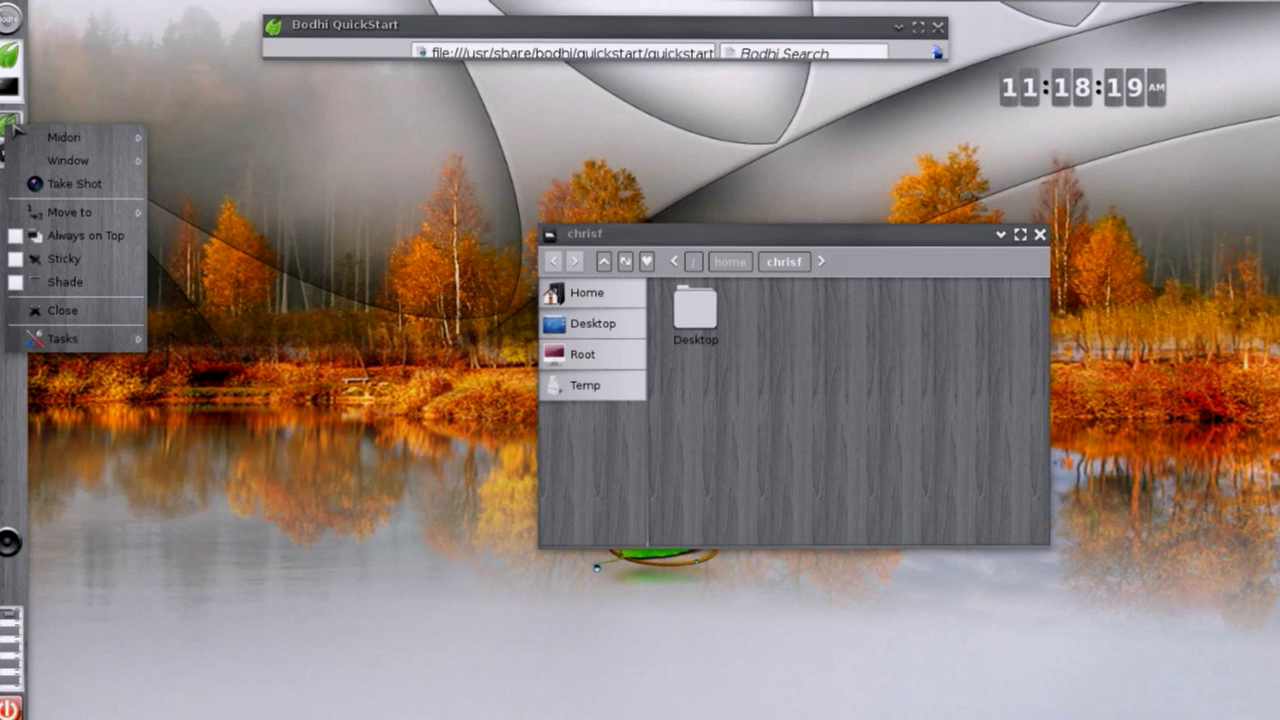
{"action": "mouse_move", "coordinate": [69, 152]}
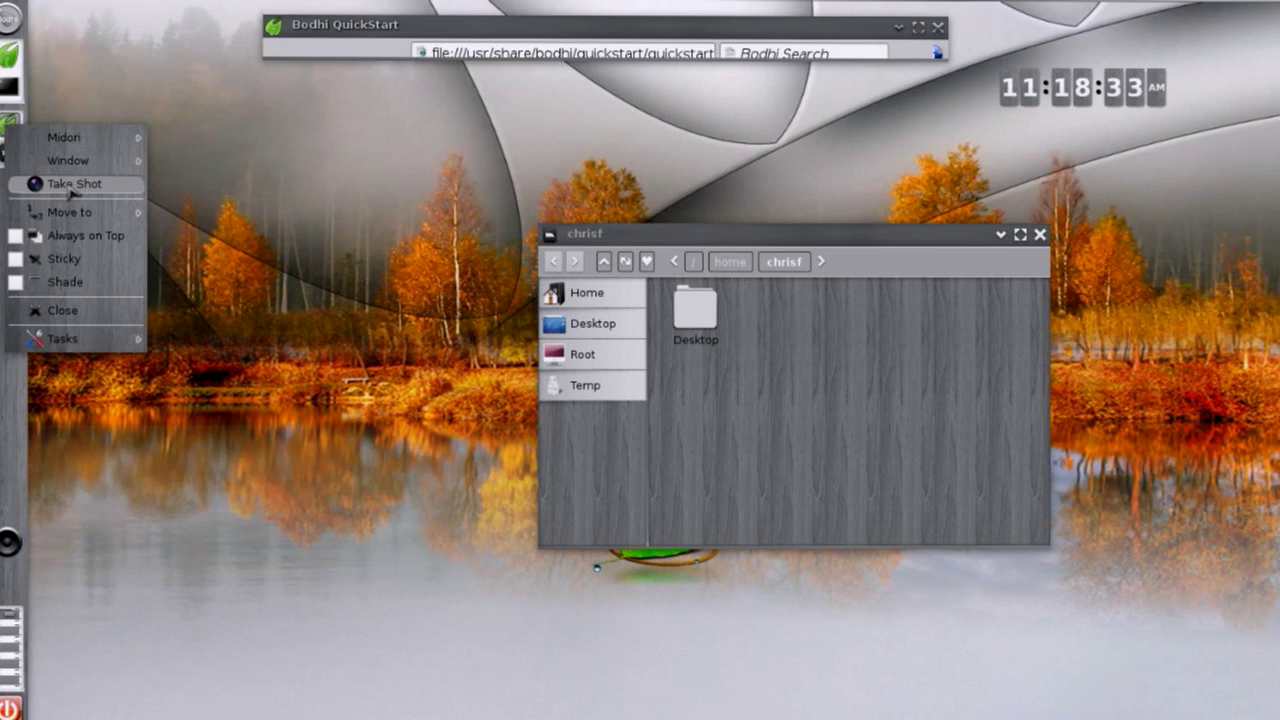
{"action": "mouse_move", "coordinate": [78, 212]}
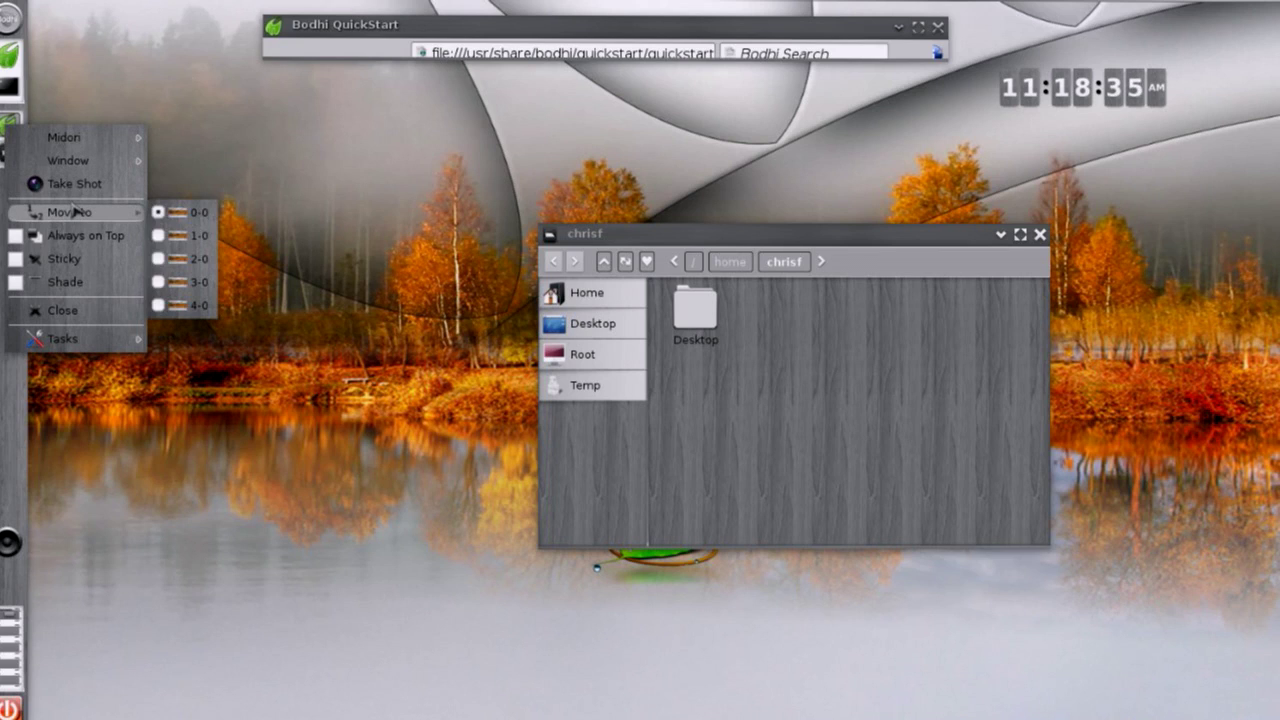
{"action": "left_click", "coordinate": [85, 285]}
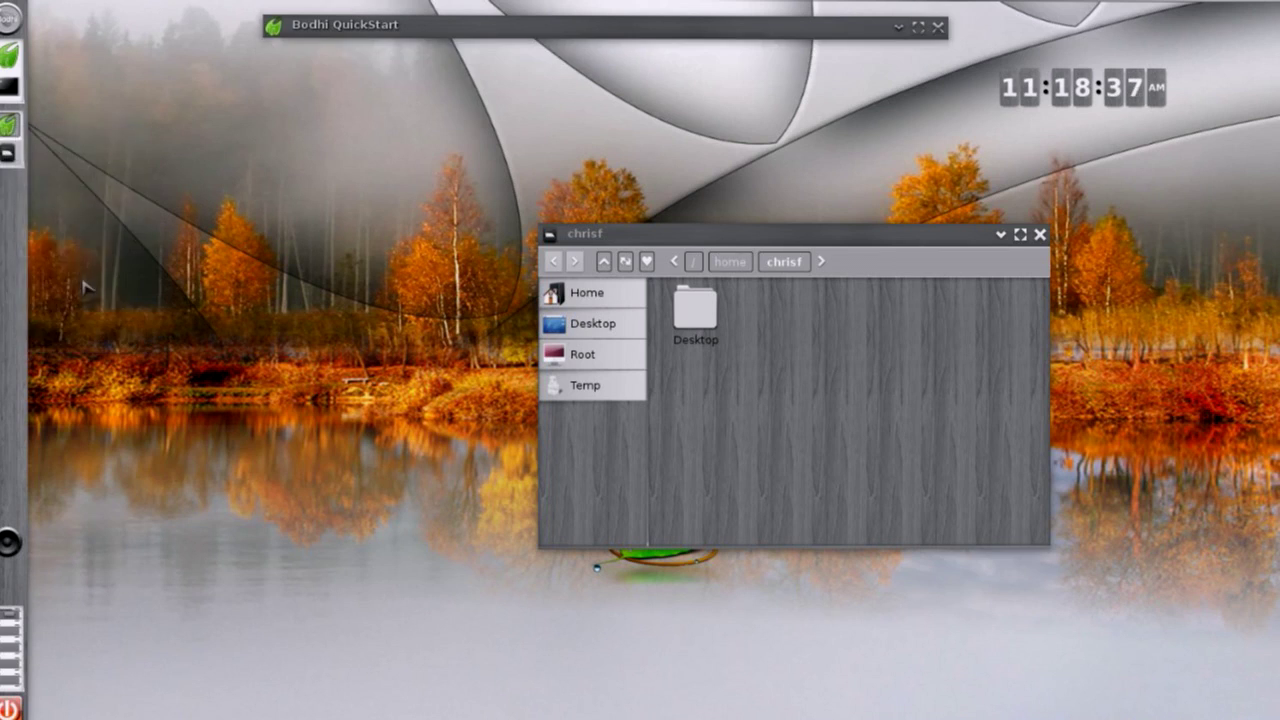
{"action": "double_click", "coordinate": [636, 34]}
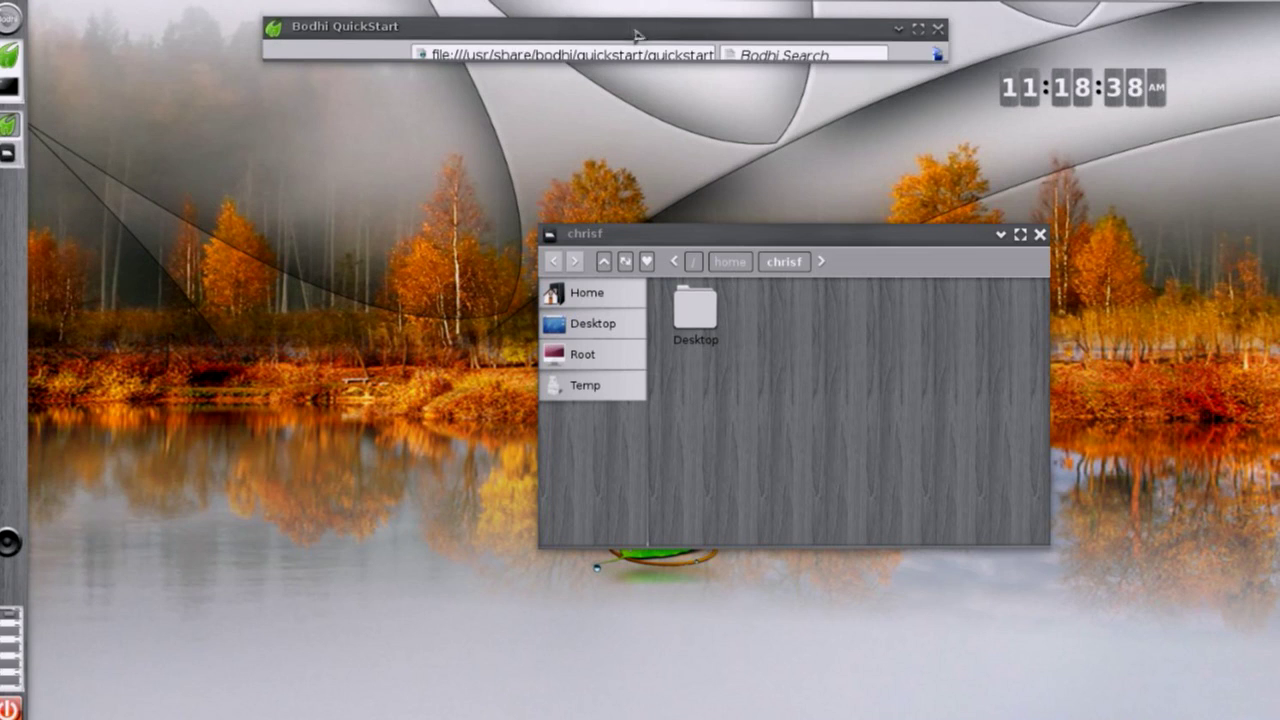
{"action": "left_click", "coordinate": [954, 67]}
{"action": "left_click", "coordinate": [908, 64]}
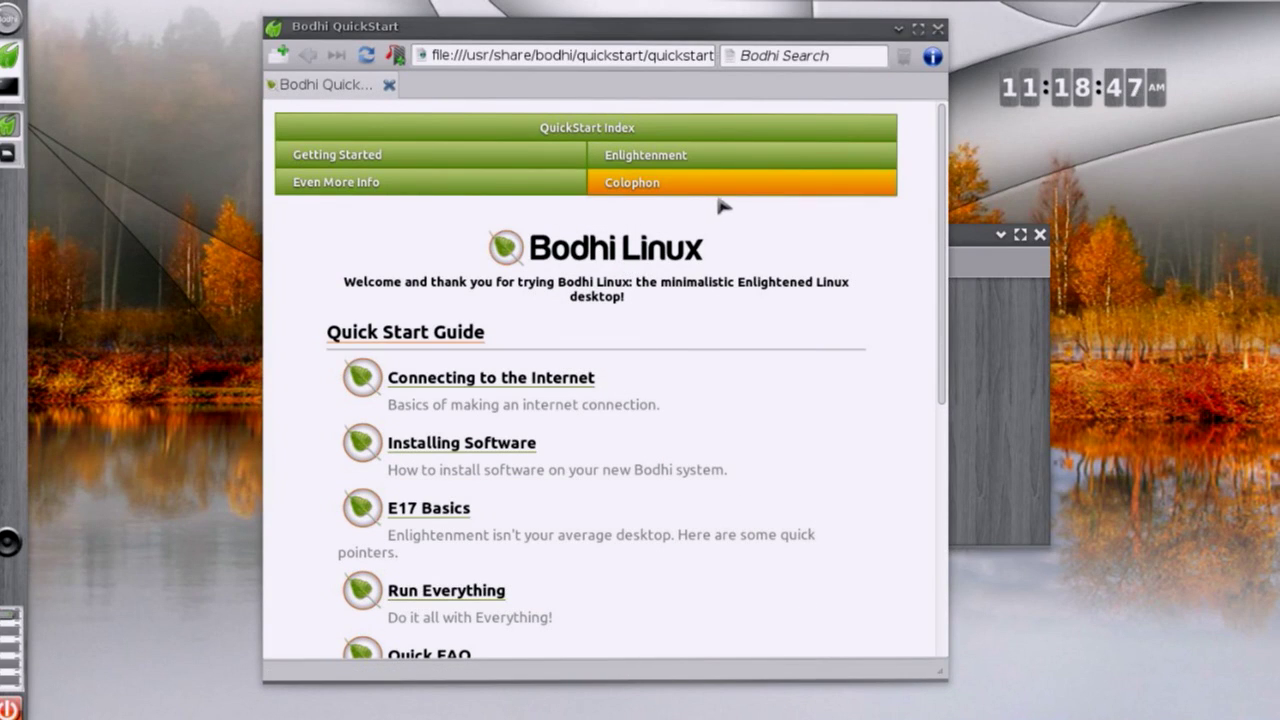
Browse the main menu's Navigate entries down to Root, open the home directory in the file manager and close its window
{"action": "left_click", "coordinate": [140, 102]}
{"action": "mouse_move", "coordinate": [183, 178]}
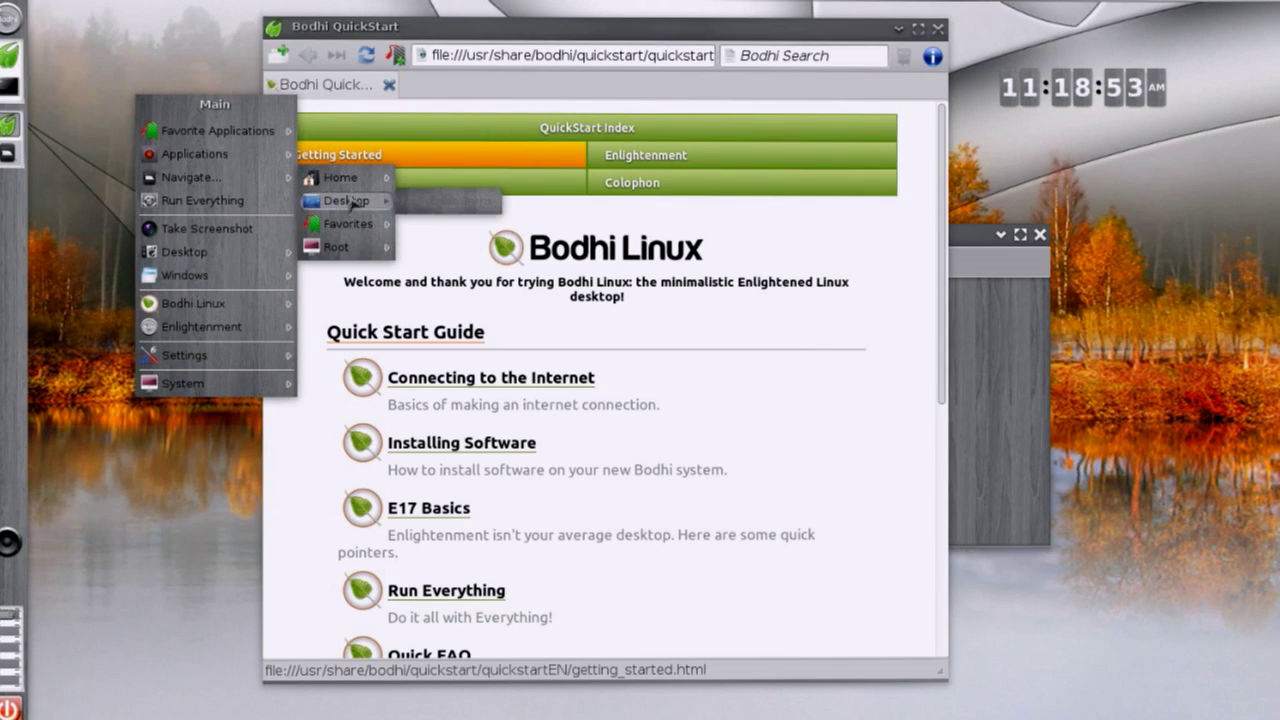
{"action": "mouse_move", "coordinate": [352, 183]}
{"action": "mouse_move", "coordinate": [340, 247]}
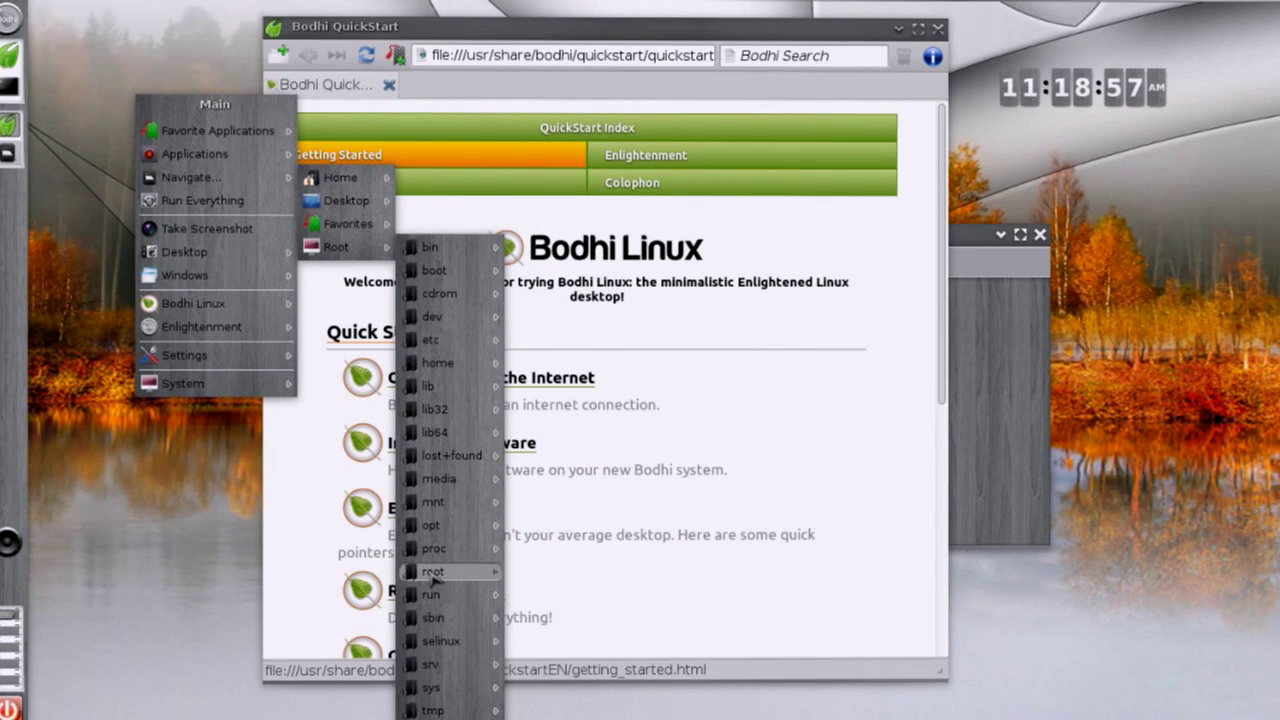
{"action": "mouse_move", "coordinate": [445, 367]}
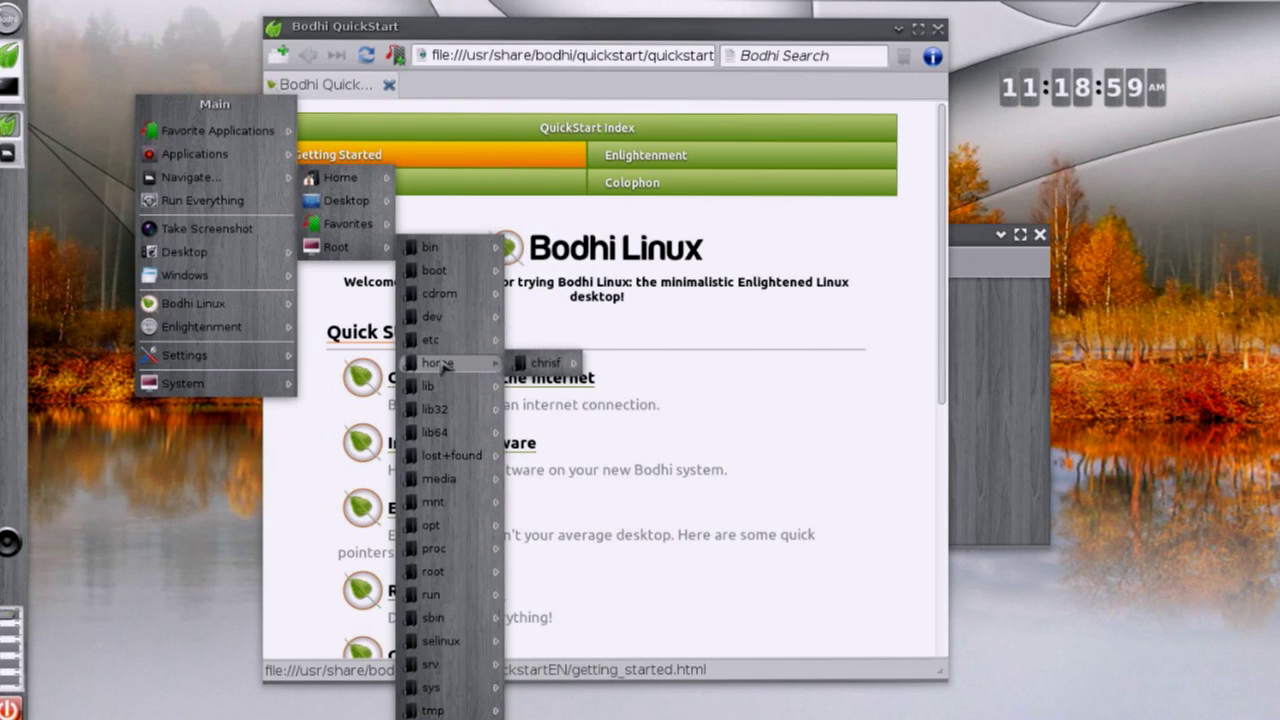
{"action": "left_click", "coordinate": [445, 367]}
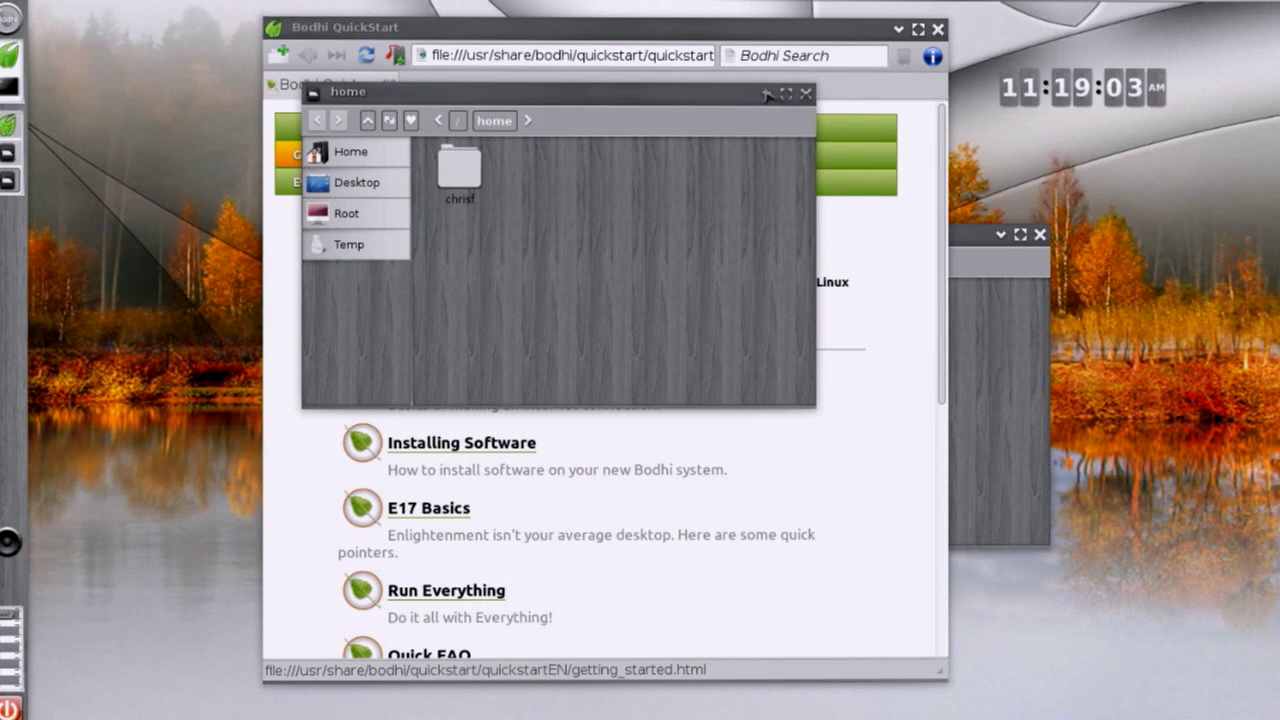
{"action": "left_click", "coordinate": [806, 94]}
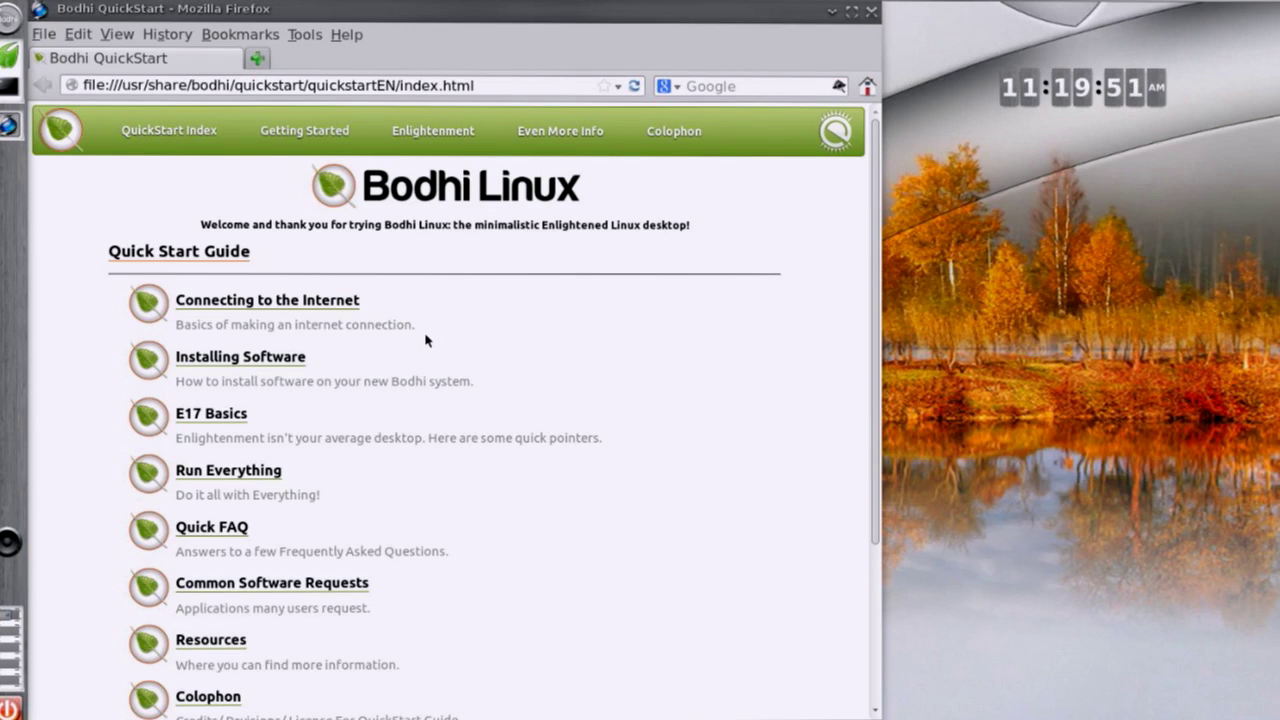
Open the Connecting to the Internet guide page, read through its LiveUSB/CD section, and view the main menu's Bodhi Linux entries
{"action": "left_click", "coordinate": [296, 304]}
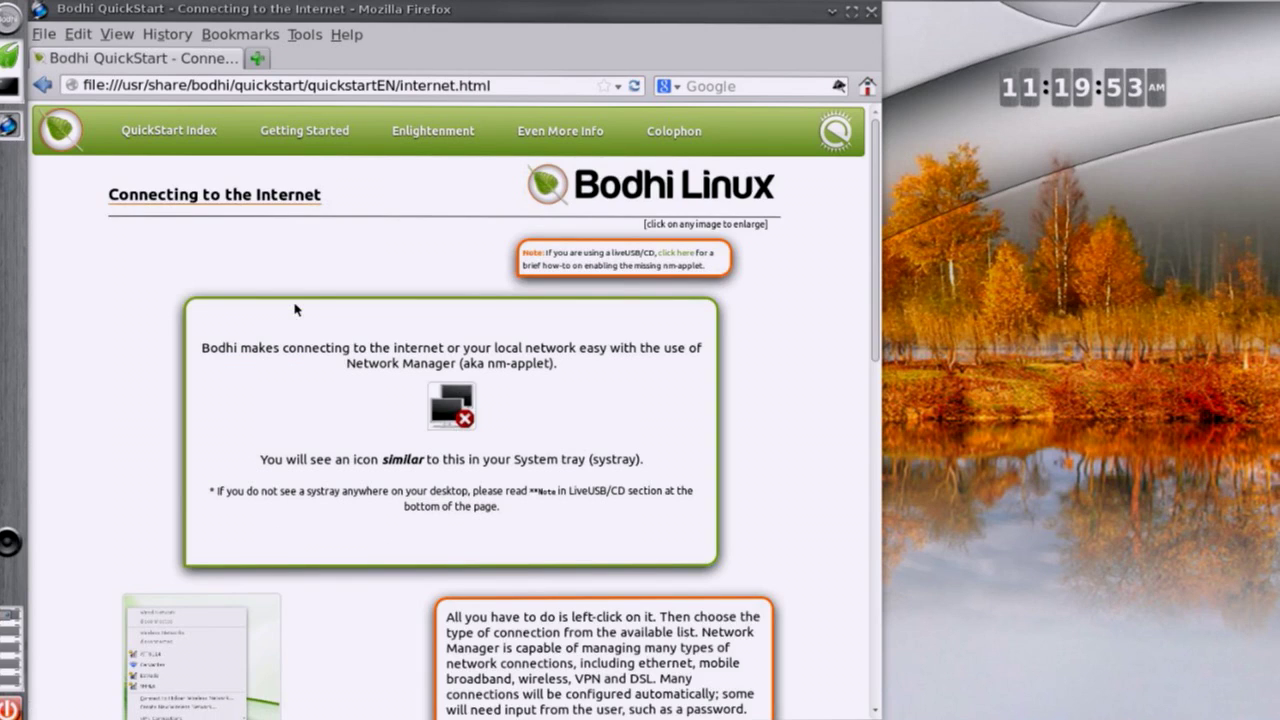
{"action": "scroll", "coordinate": [290, 323], "scroll_direction": "down", "scroll_amount": 15}
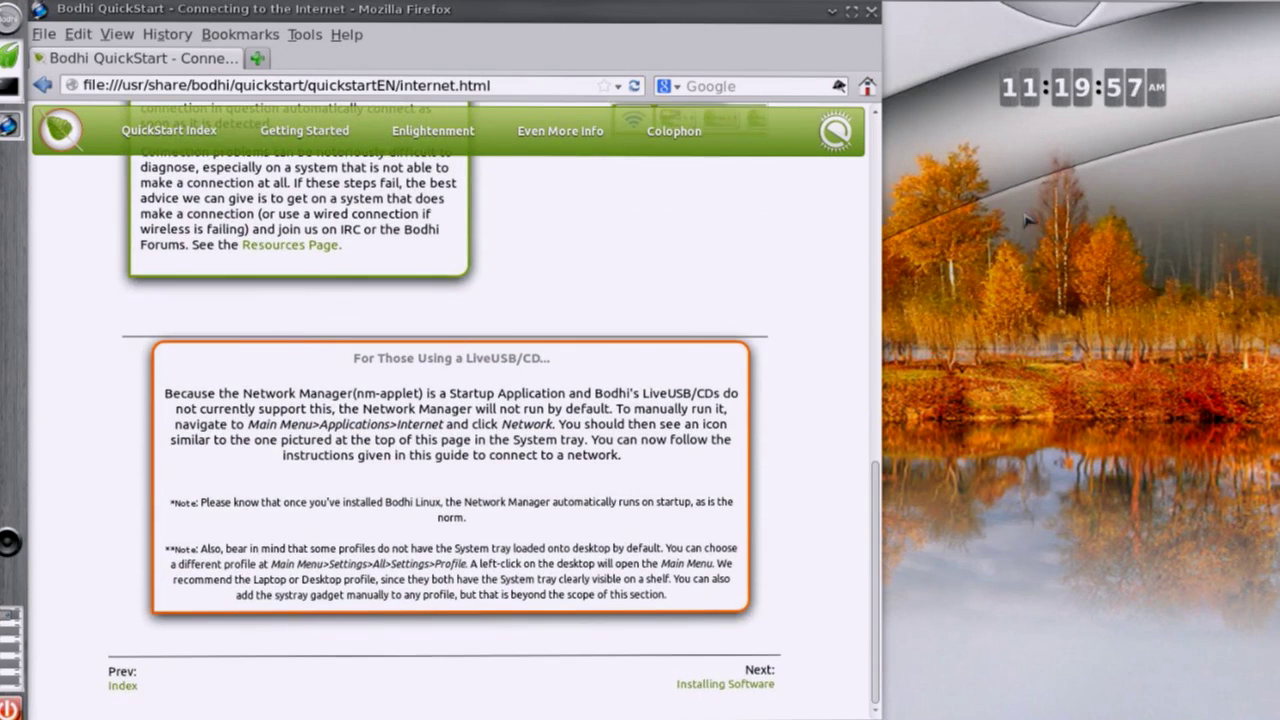
{"action": "left_click", "coordinate": [1025, 218]}
{"action": "mouse_move", "coordinate": [1060, 420]}
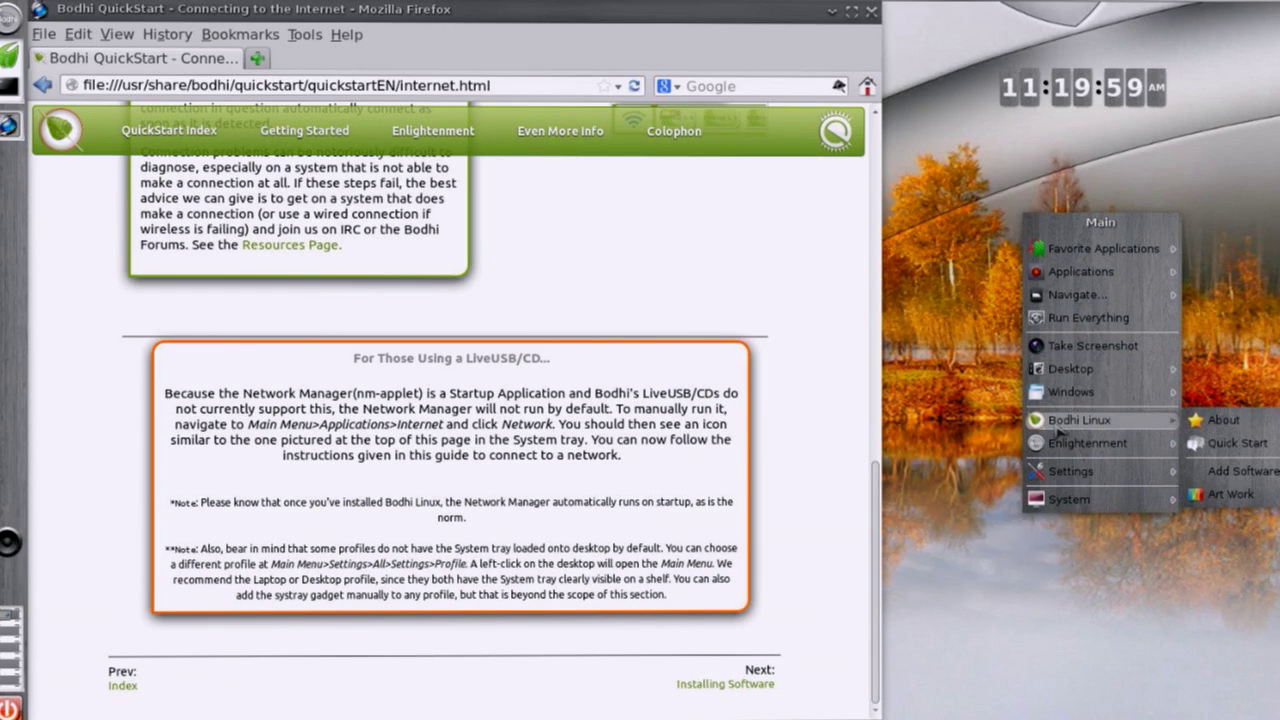
{"action": "left_click", "coordinate": [545, 262]}
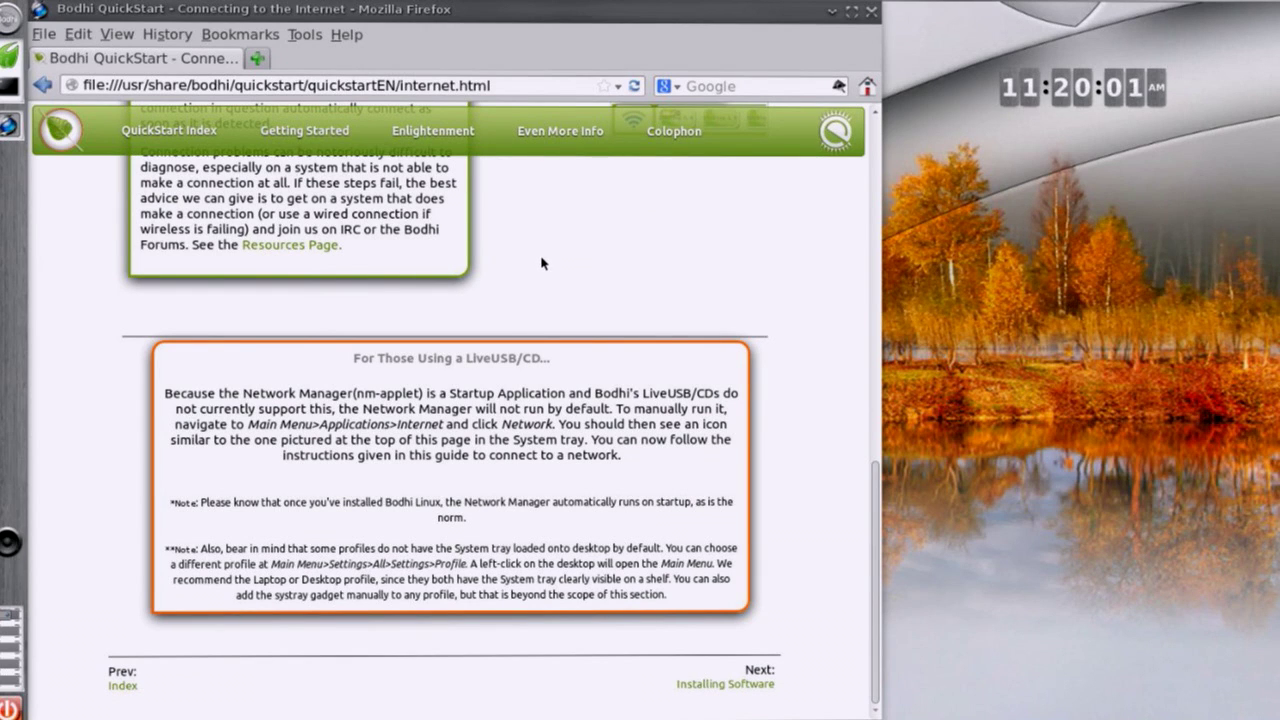
{"action": "scroll", "coordinate": [541, 263], "scroll_direction": "up", "scroll_amount": 10}
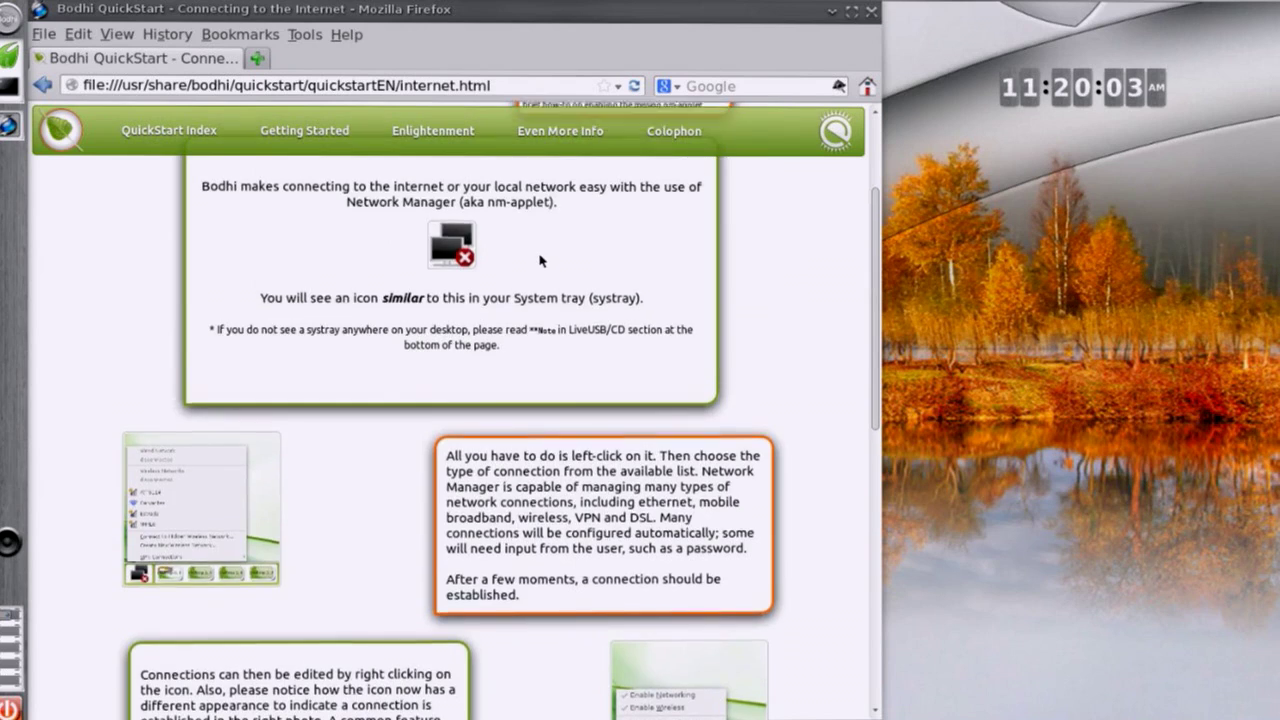
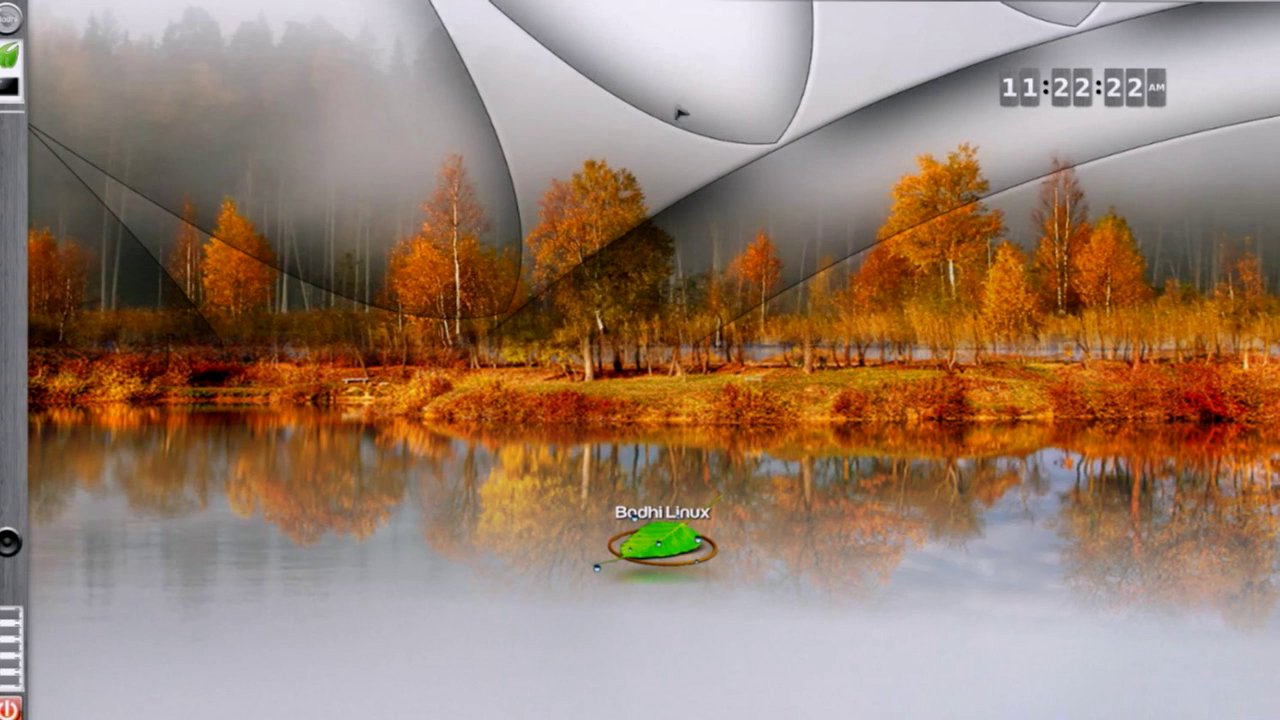
Open the Settings Panel from the main menu's Settings entries and move its window lower on the desktop
{"action": "left_click", "coordinate": [632, 121]}
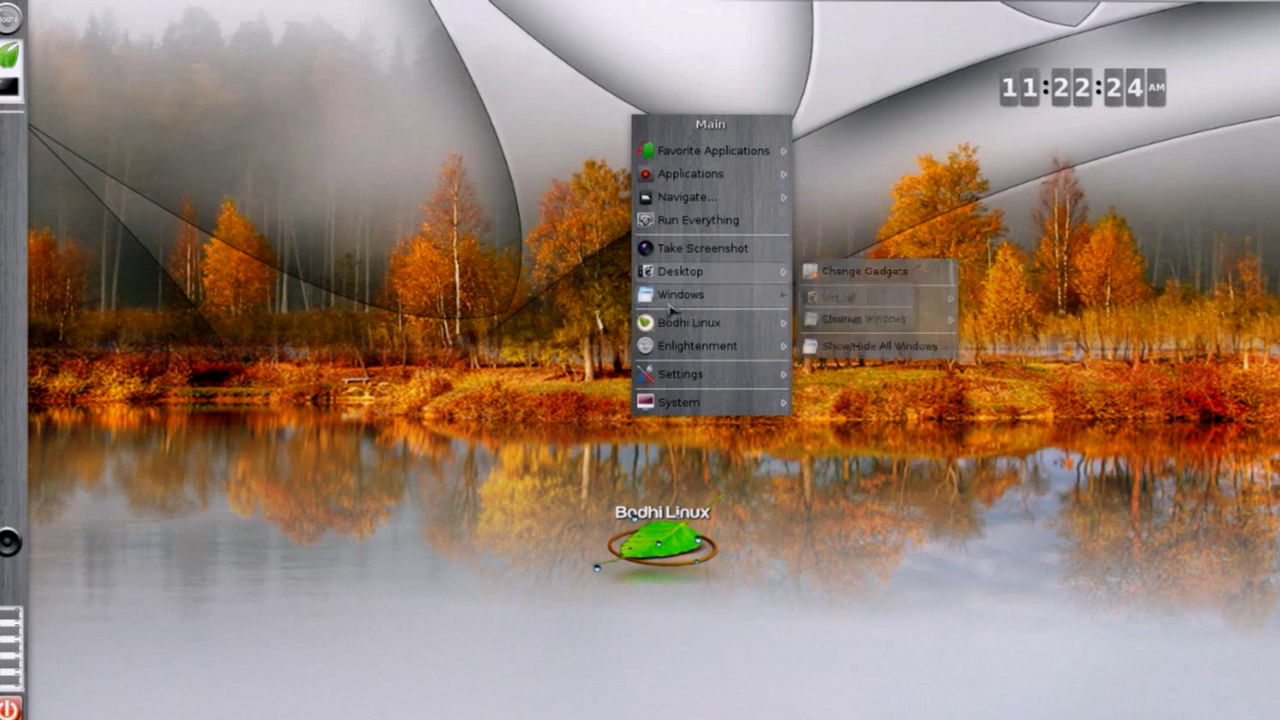
{"action": "mouse_move", "coordinate": [693, 377]}
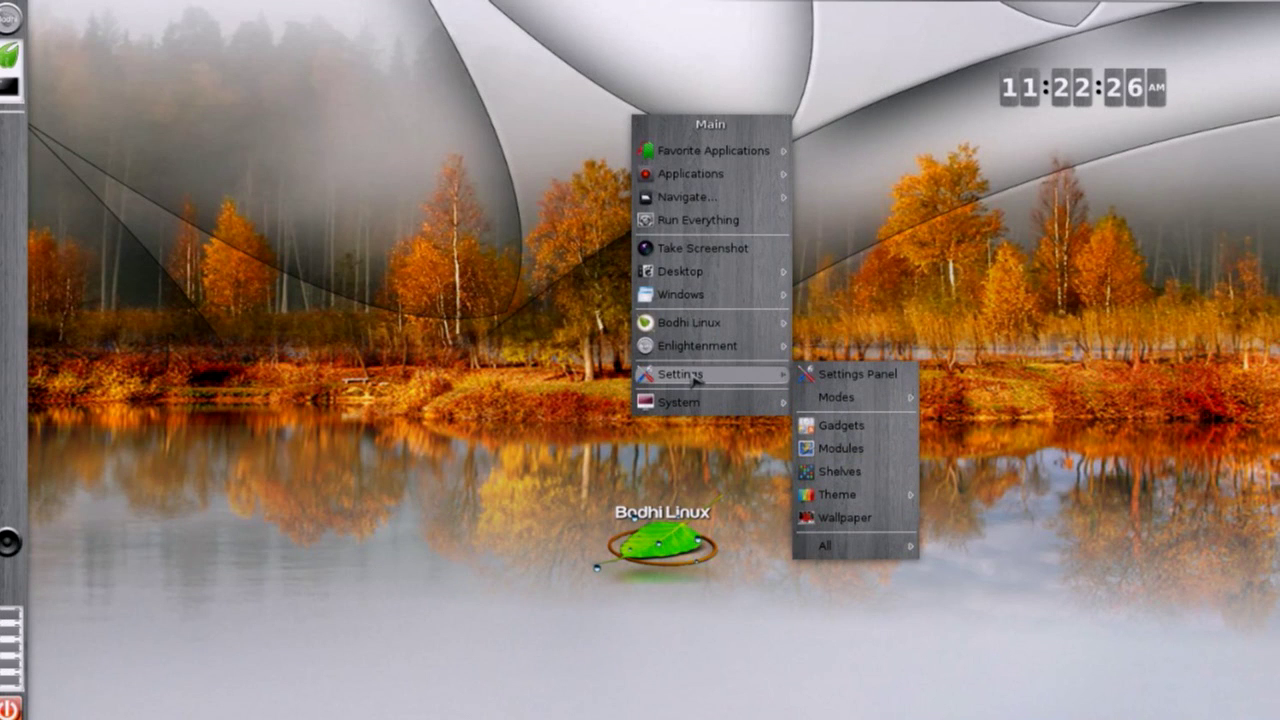
{"action": "left_click", "coordinate": [893, 379]}
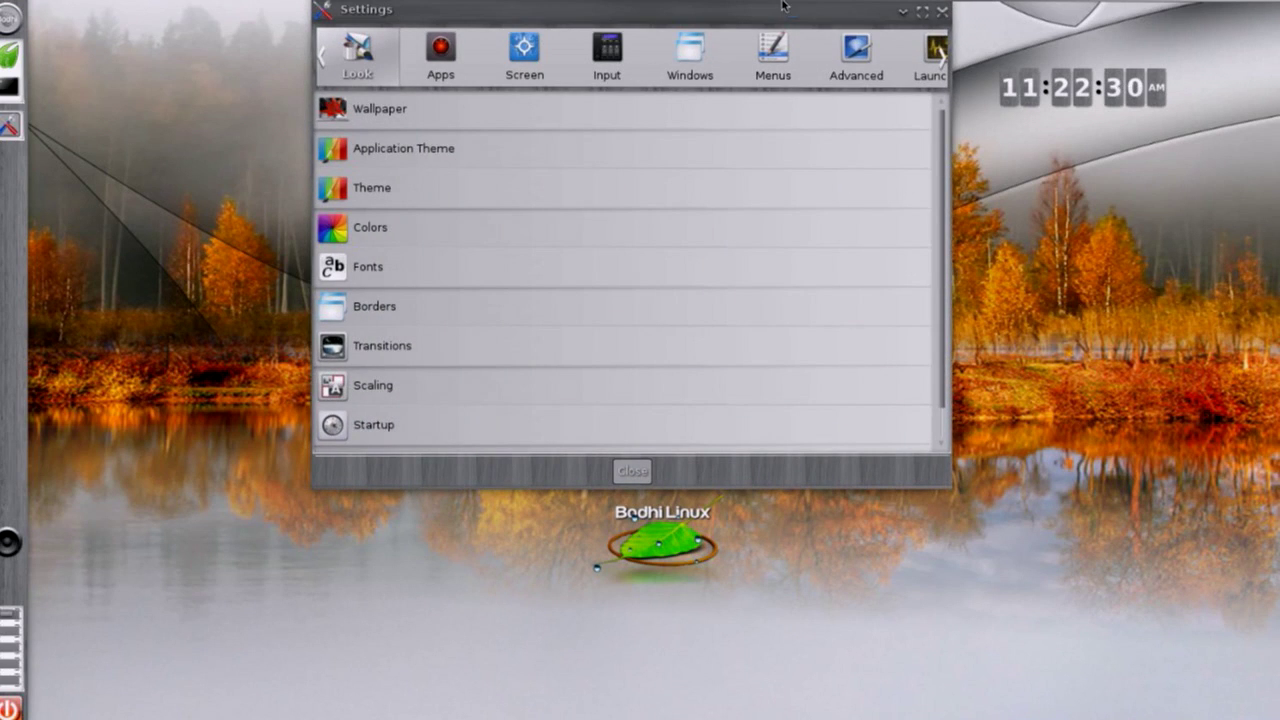
{"action": "left_click_drag", "start_coordinate": [783, 6], "coordinate": [772, 94]}
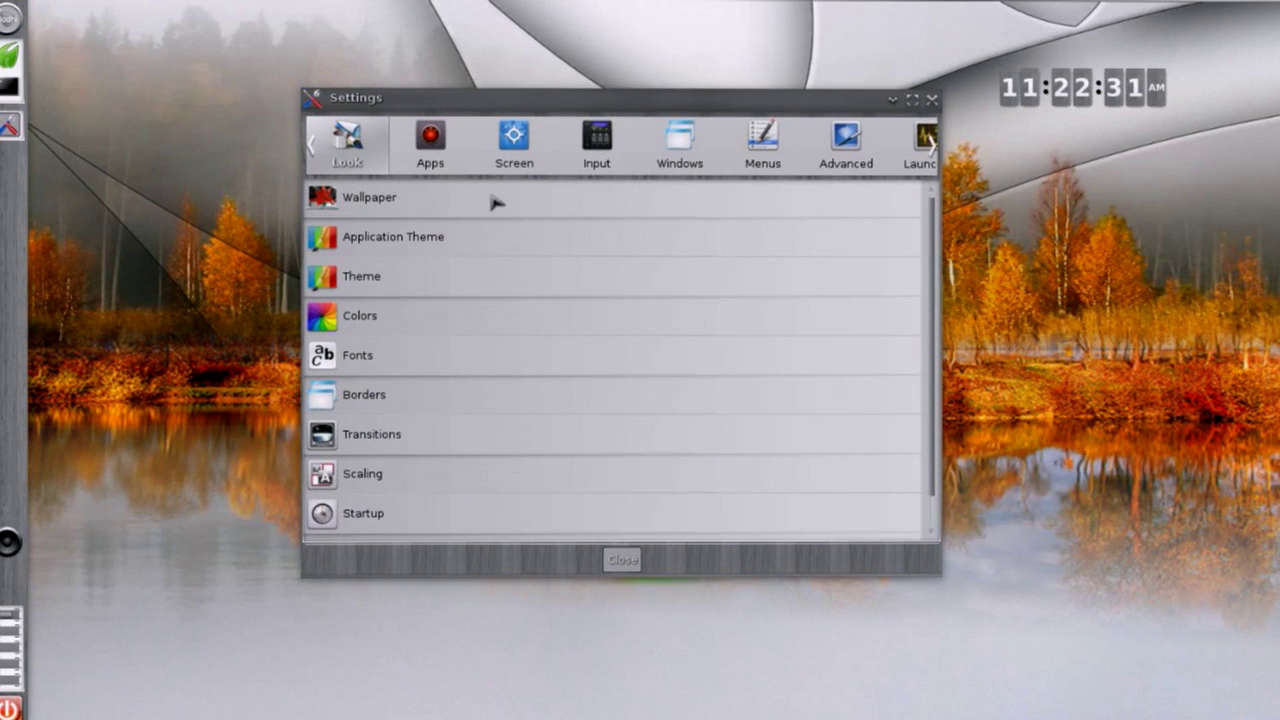
Open Screen Setup from the Screen settings, move its window over the Settings window and enlarge it
{"action": "left_click", "coordinate": [512, 147]}
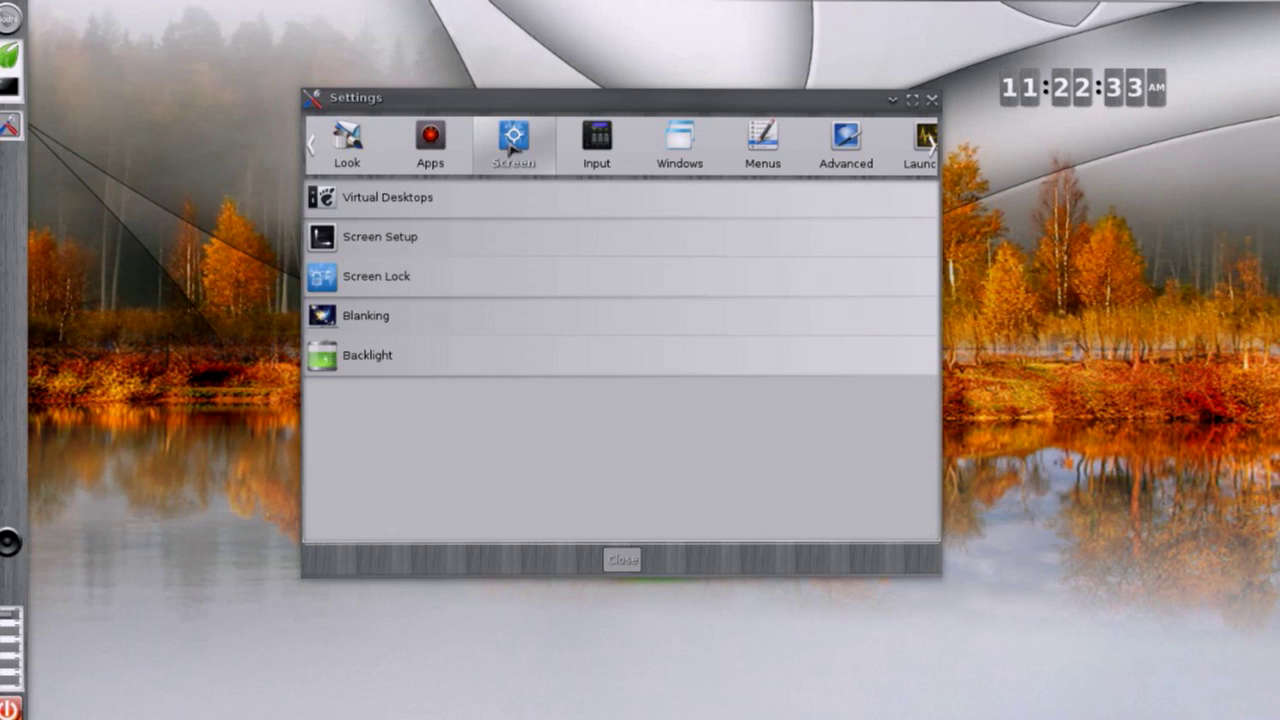
{"action": "left_click", "coordinate": [383, 247]}
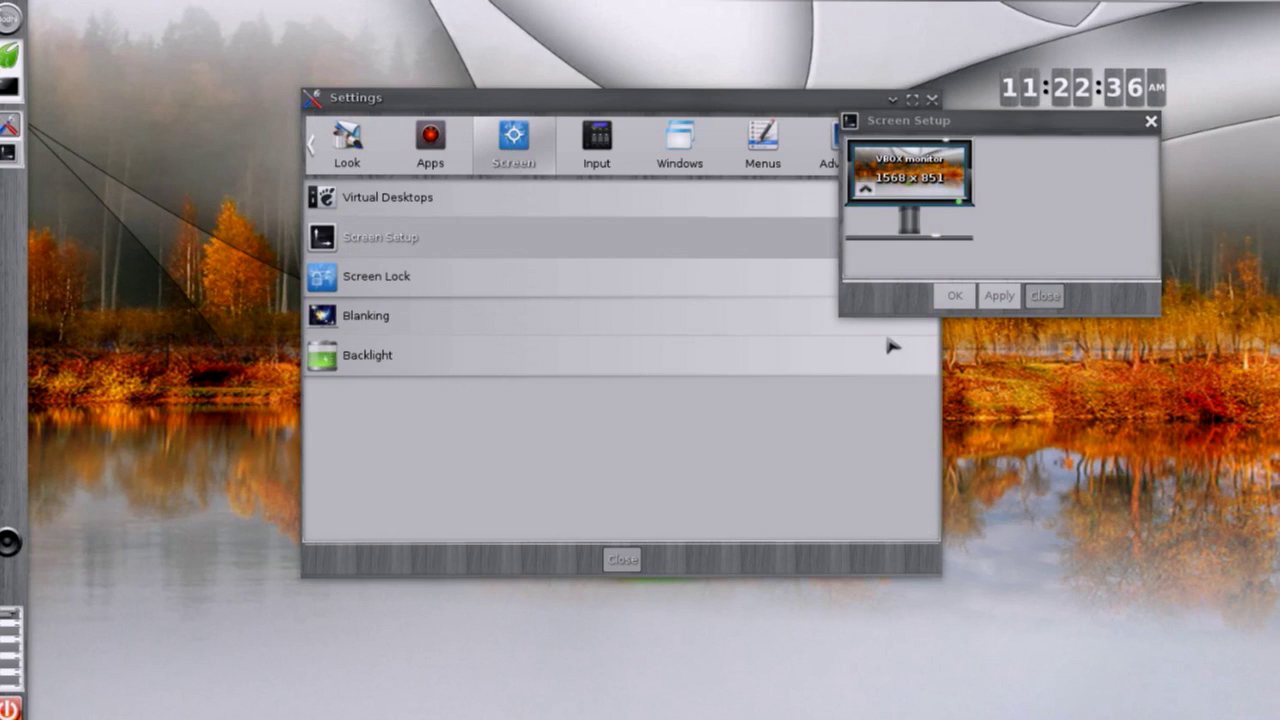
{"action": "left_click", "coordinate": [845, 320]}
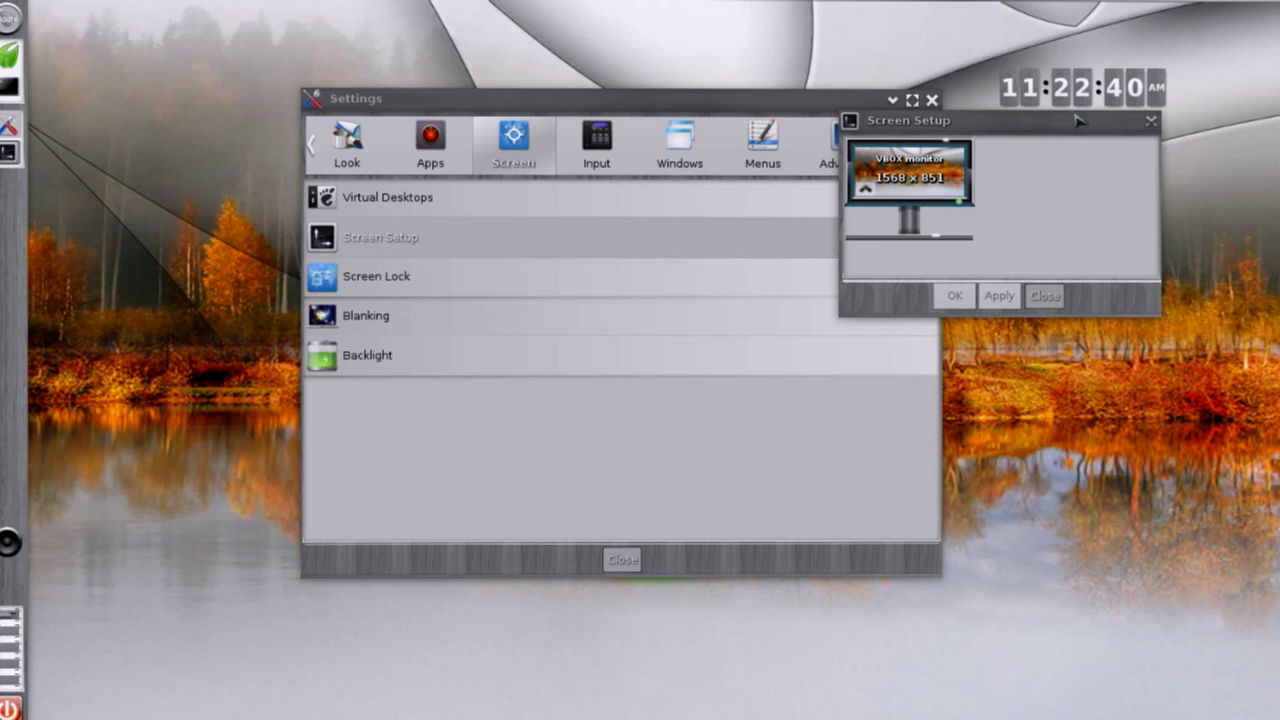
{"action": "left_click_drag", "start_coordinate": [1082, 120], "coordinate": [562, 61]}
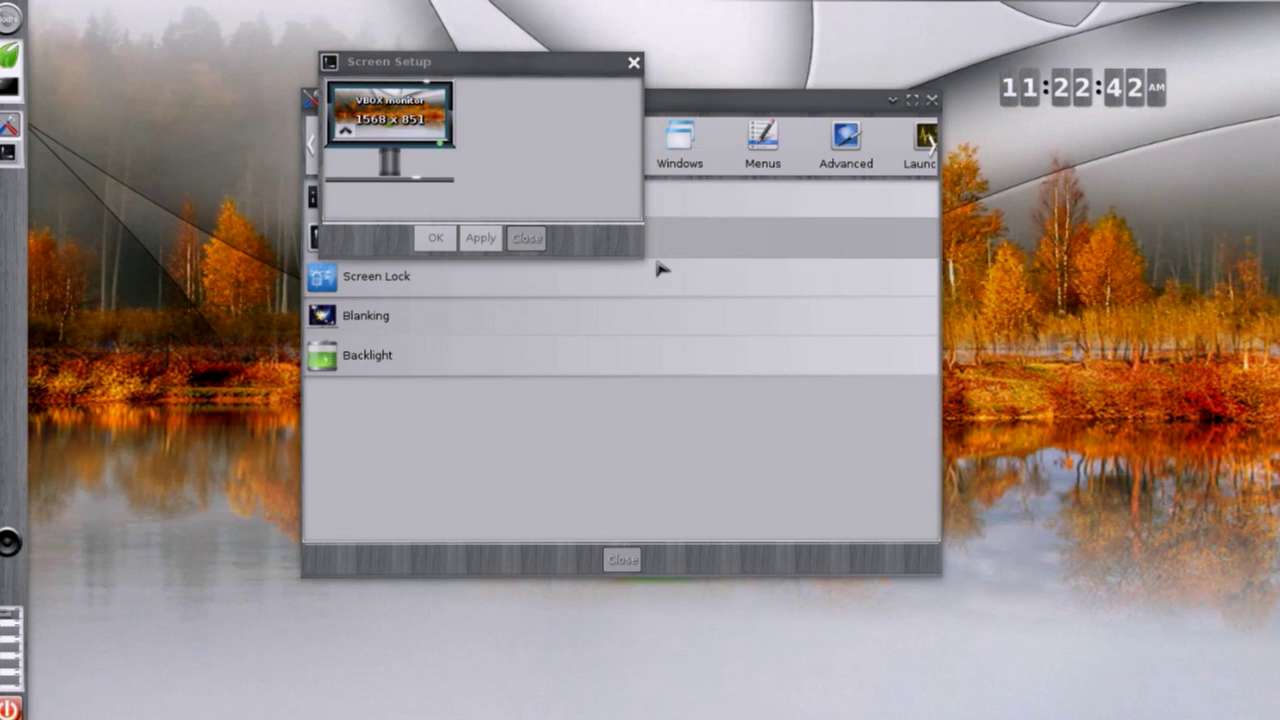
{"action": "left_click_drag", "start_coordinate": [646, 262], "coordinate": [999, 617]}
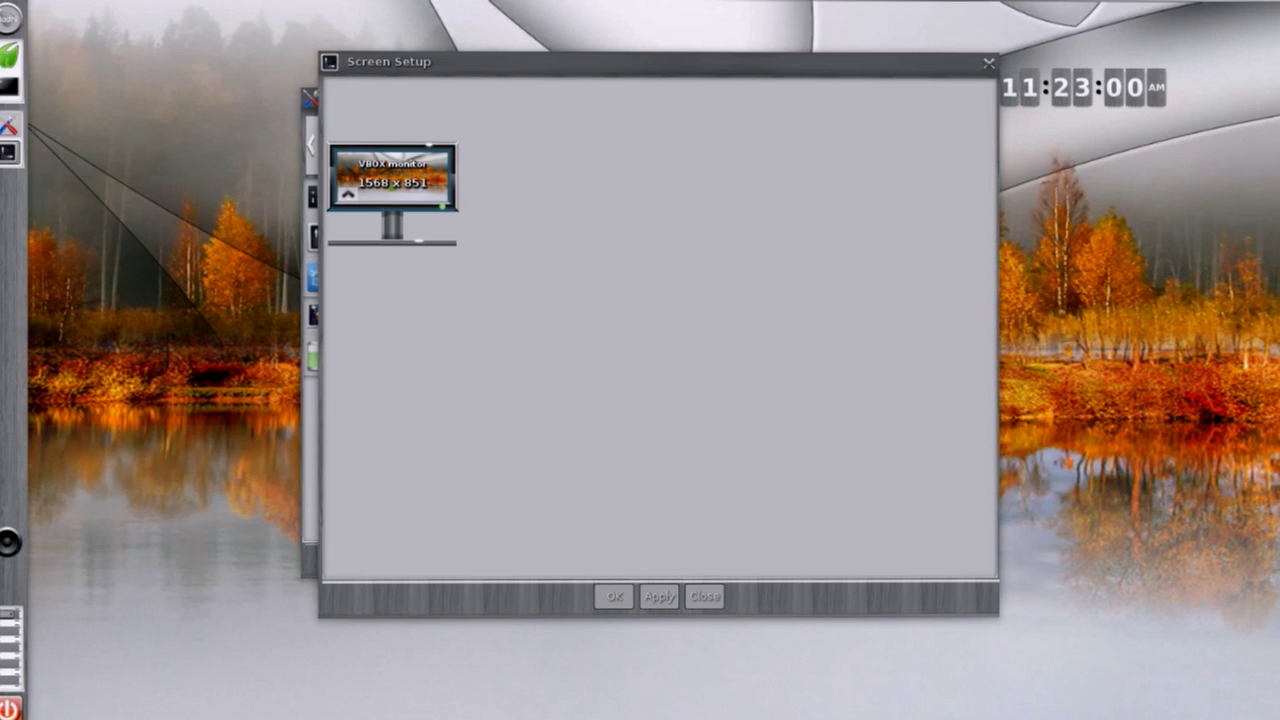
Resize the VBOX monitor preview in Screen Setup to try other resolutions, including 1024 x 768
{"action": "scroll", "coordinate": [440, 200], "scroll_direction": "down", "scroll_amount": 1}
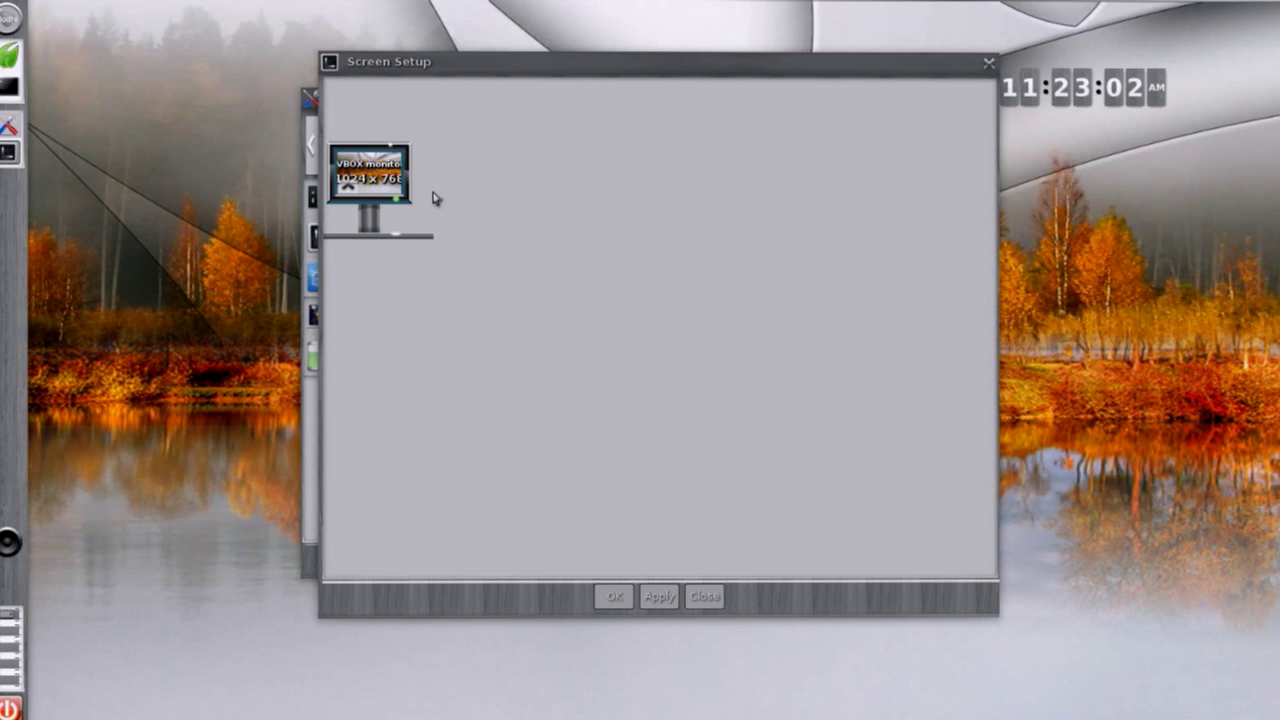
{"action": "scroll", "coordinate": [500, 275], "scroll_direction": "down", "scroll_amount": 1}
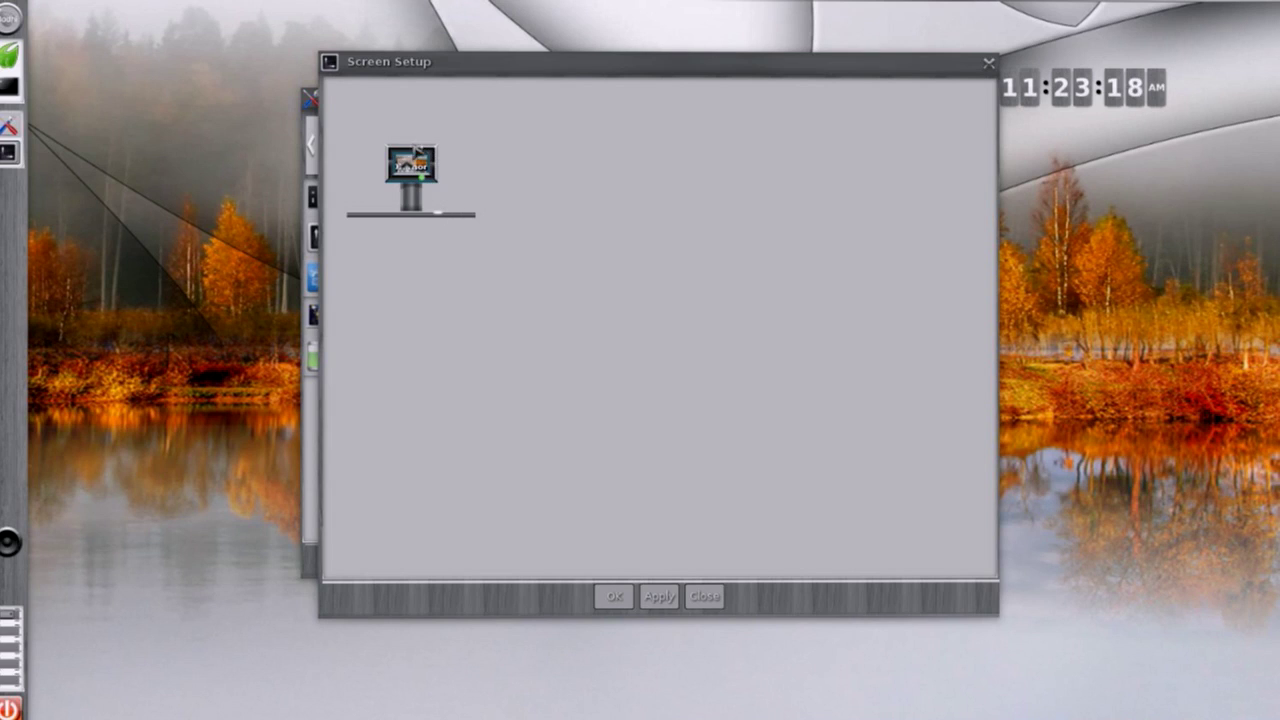
{"action": "left_click_drag", "start_coordinate": [417, 150], "coordinate": [454, 238]}
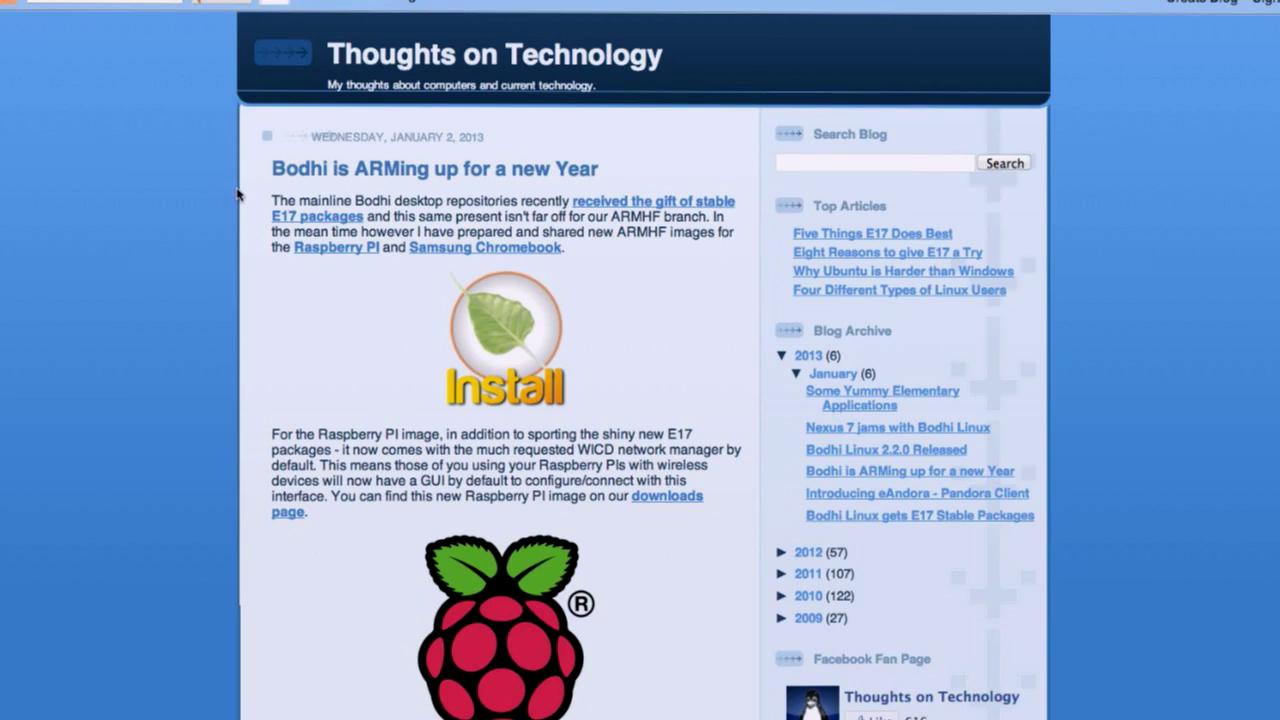
Read the "Bodhi is ARMing up for a new Year" post about the Raspberry PI and Chromebook images on the Thoughts on Technology blog
{"action": "scroll", "coordinate": [240, 195], "scroll_direction": "down", "scroll_amount": 5}
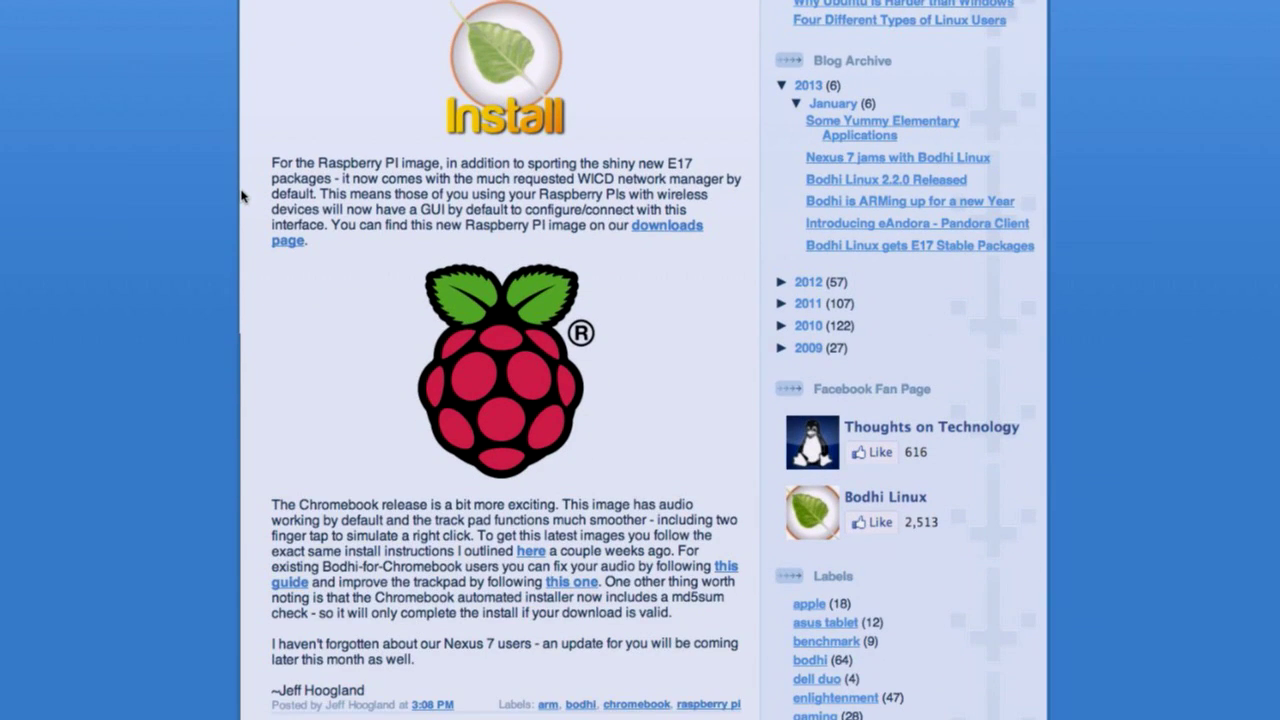
{"action": "scroll", "coordinate": [242, 190], "scroll_direction": "up", "scroll_amount": 3}
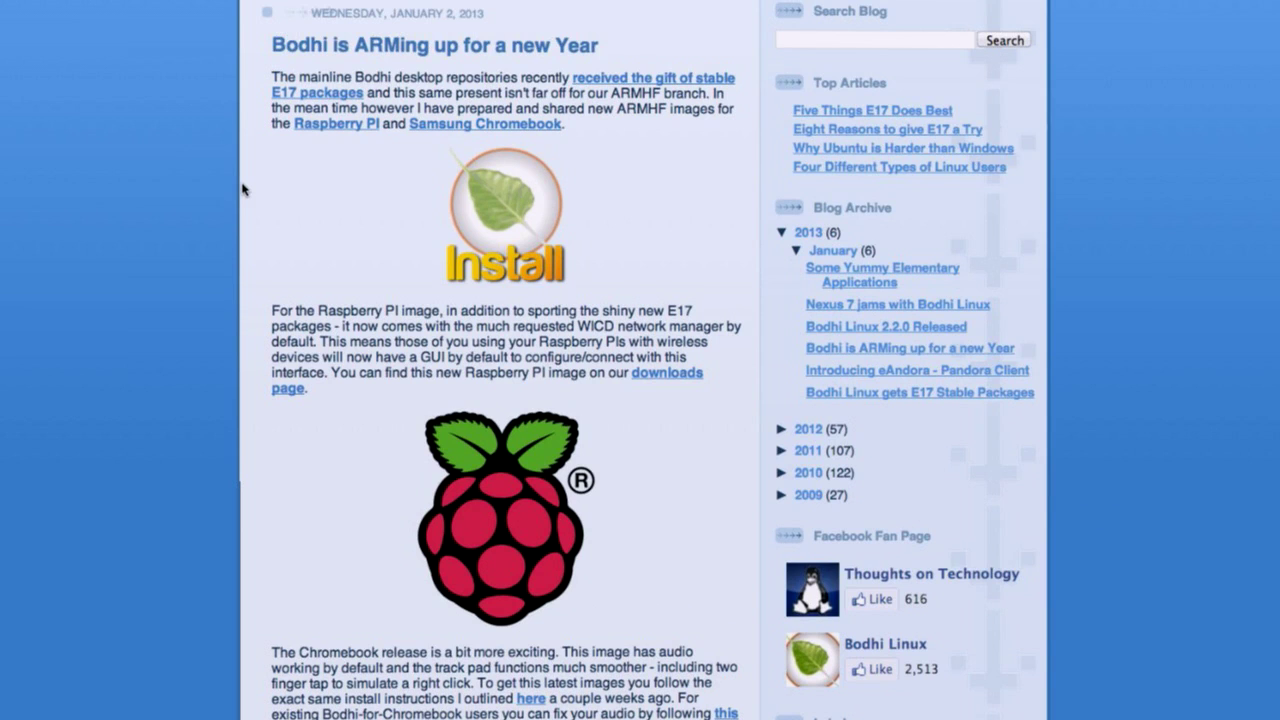
{"action": "scroll", "coordinate": [242, 188], "scroll_direction": "up", "scroll_amount": 1}
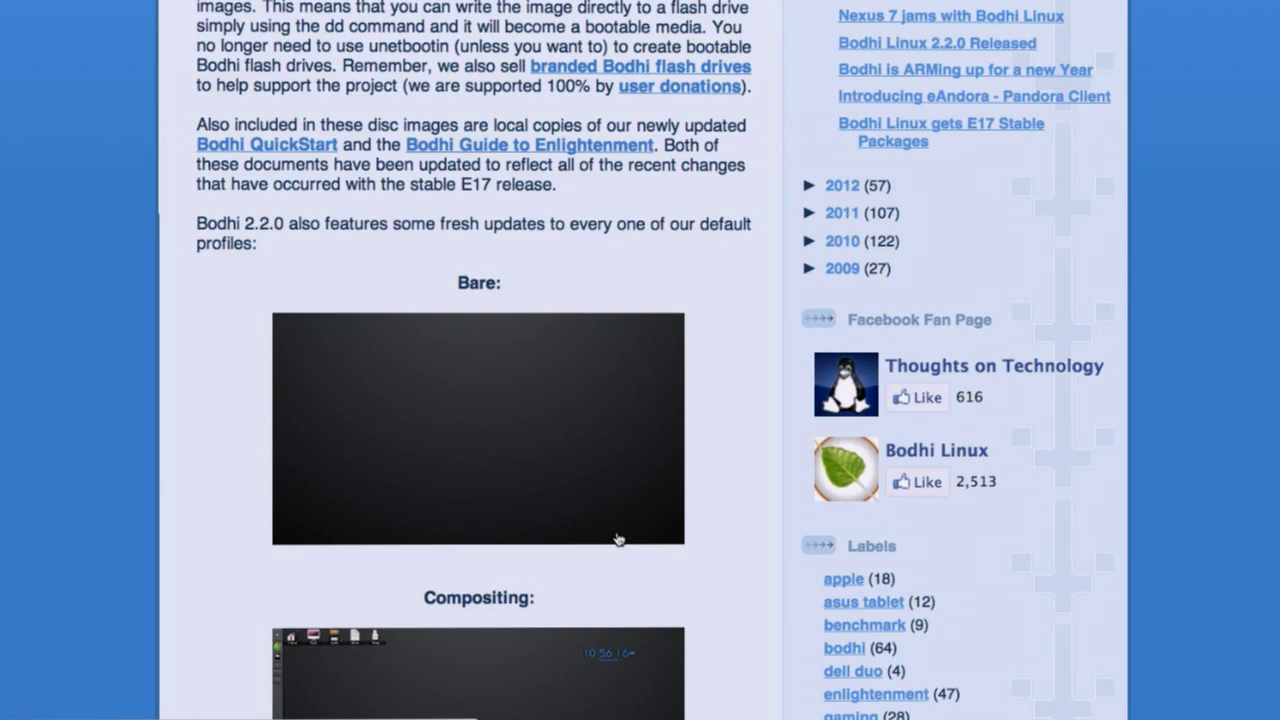
Examine the Bodhi 2.2.0 post's default profile screenshots from Bare through Tiling at a larger page zoom
{"action": "scroll", "coordinate": [618, 540], "scroll_direction": "down", "scroll_amount": 1}
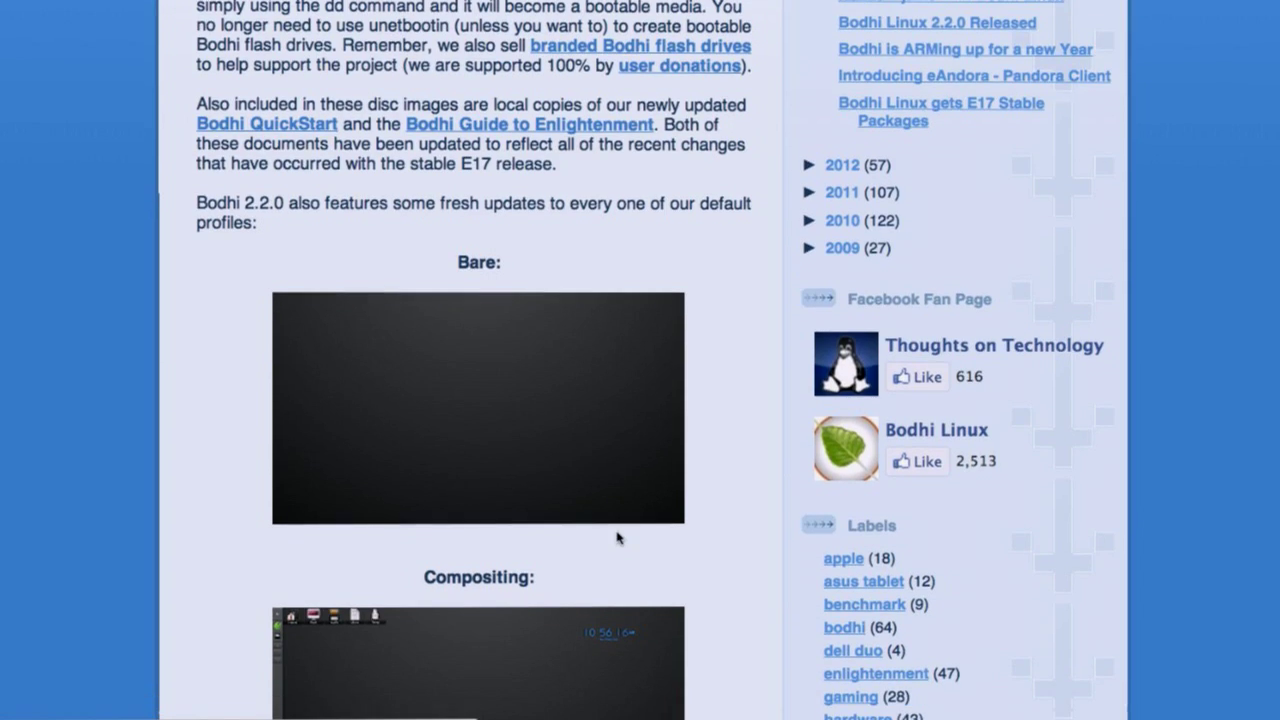
{"action": "key", "text": "ctrl+plus"}
{"action": "key", "text": "ctrl+plus"}
{"action": "key", "text": "ctrl+plus"}
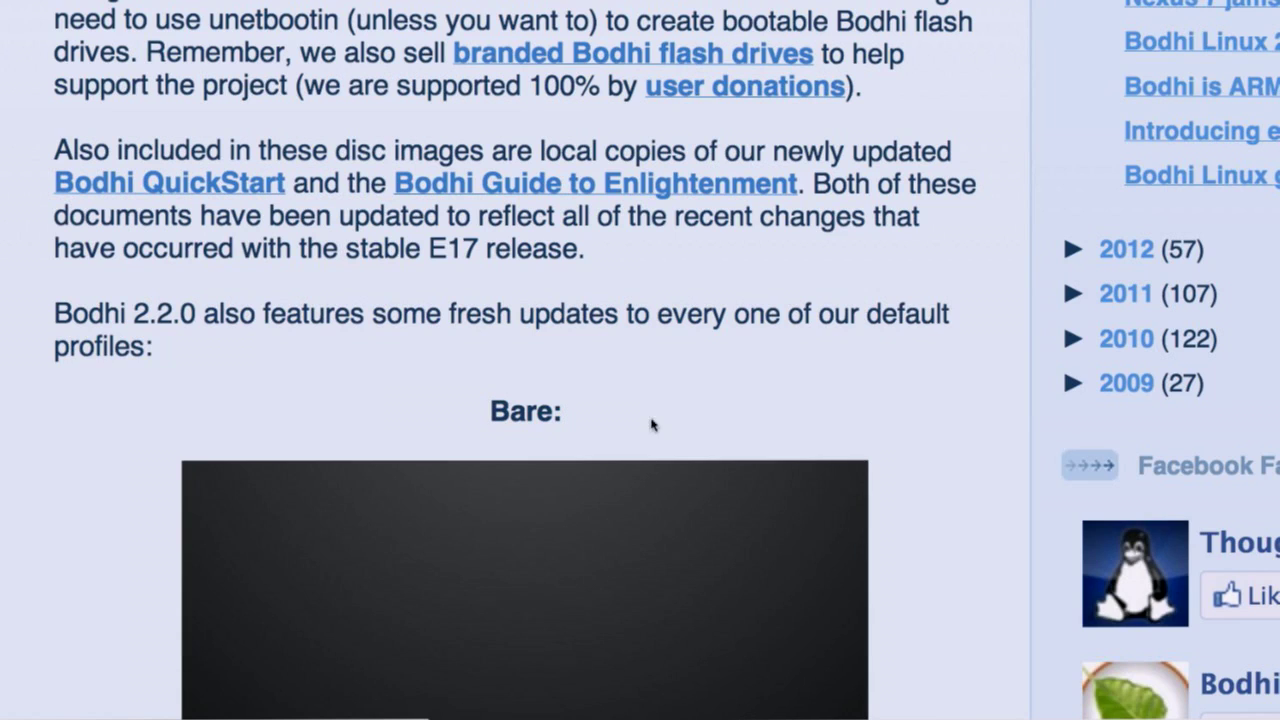
{"action": "scroll", "coordinate": [651, 424], "scroll_direction": "down", "scroll_amount": 10}
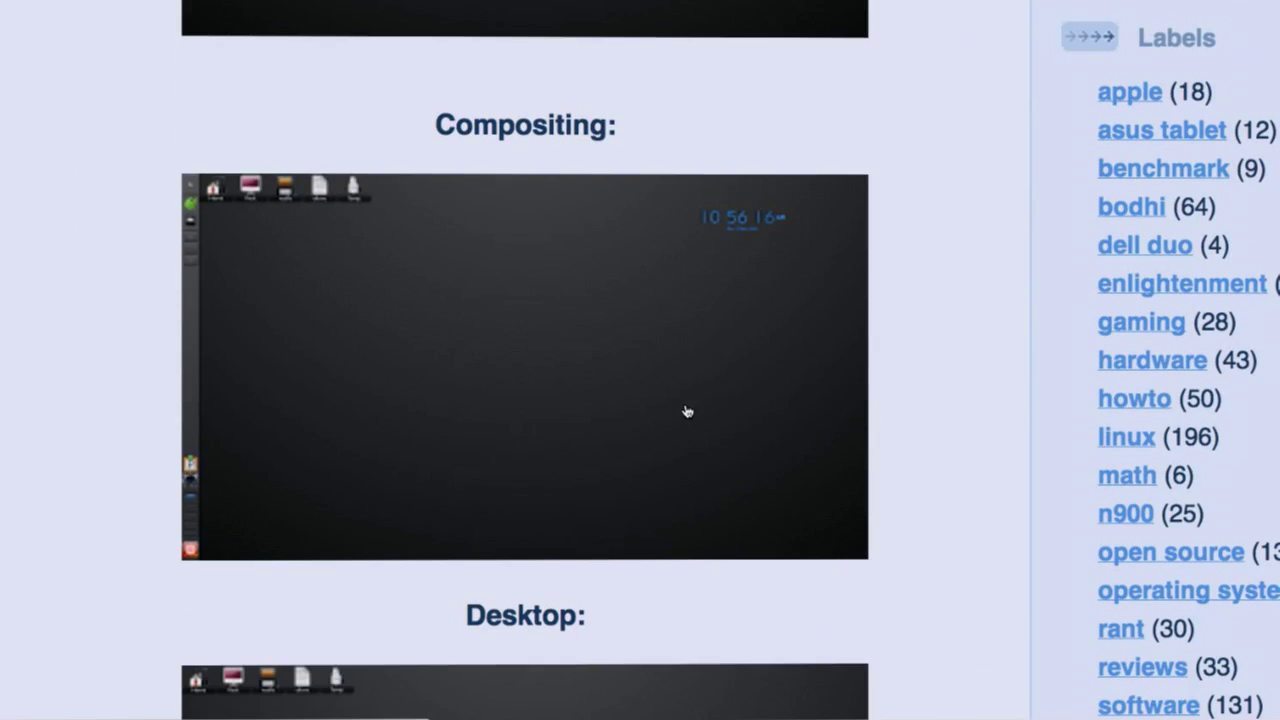
{"action": "scroll", "coordinate": [687, 411], "scroll_direction": "down", "scroll_amount": 6}
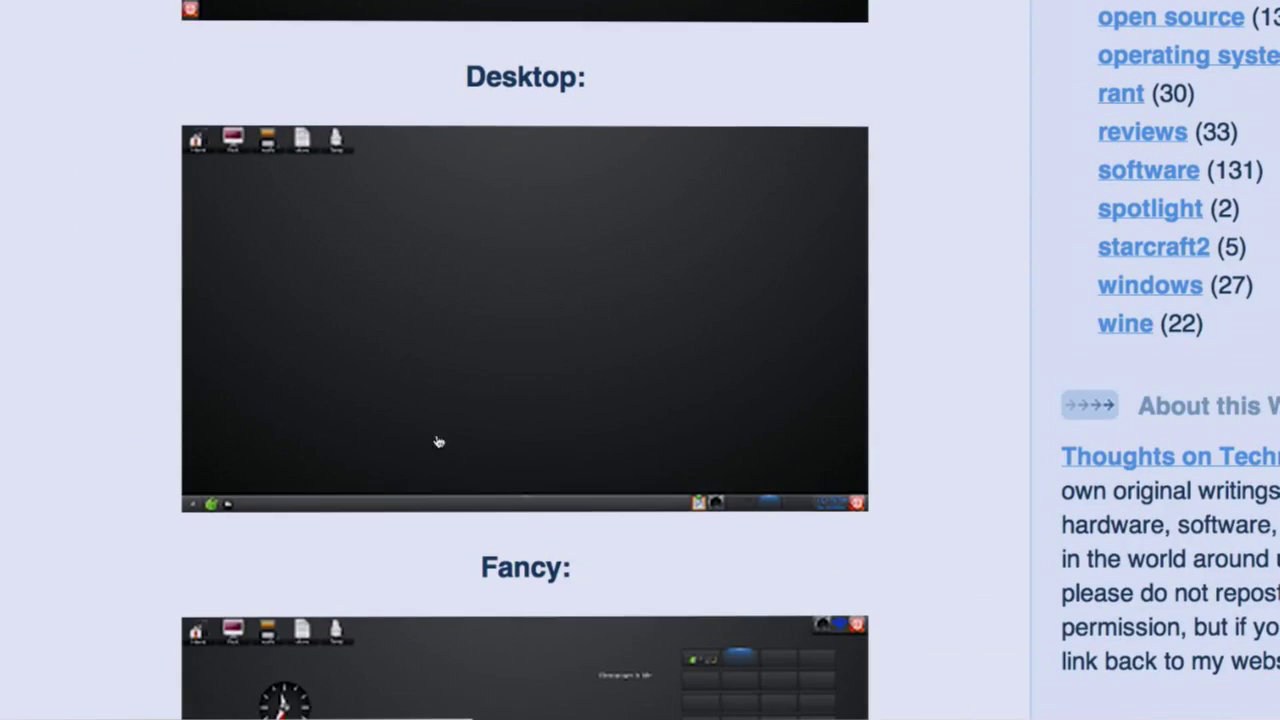
{"action": "scroll", "coordinate": [805, 500], "scroll_direction": "down", "scroll_amount": 11}
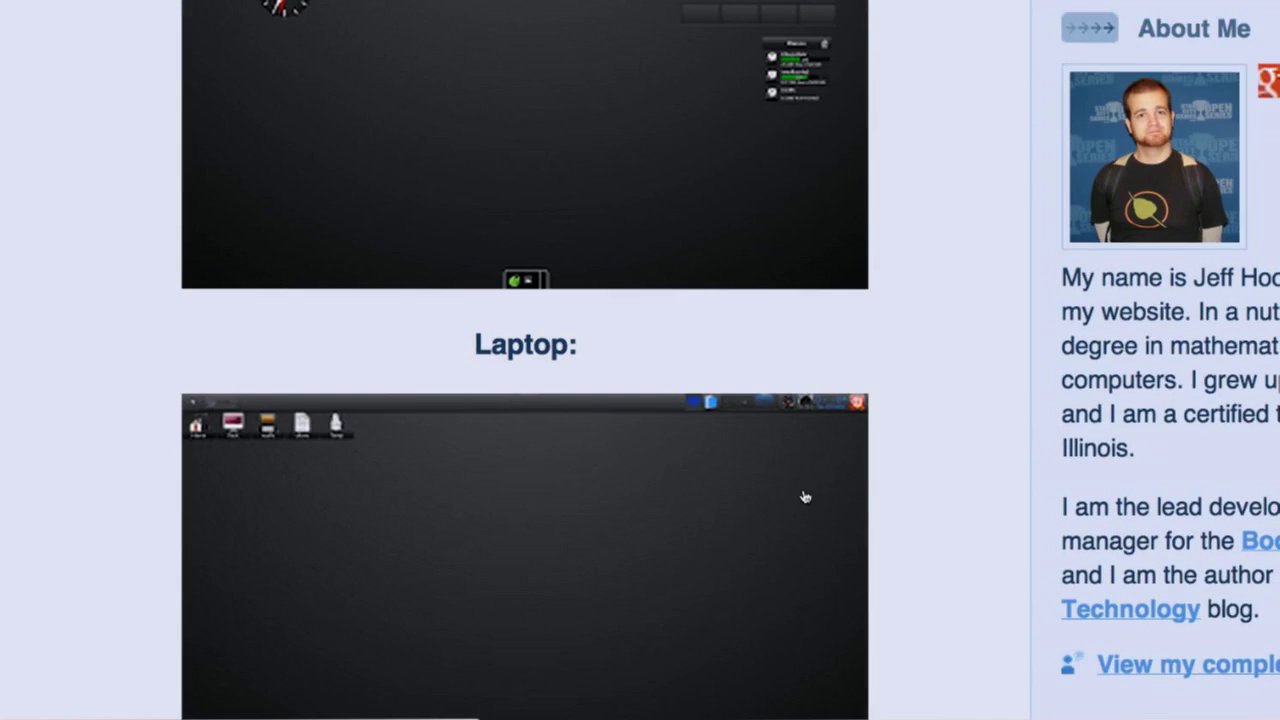
{"action": "scroll", "coordinate": [805, 496], "scroll_direction": "down", "scroll_amount": 5}
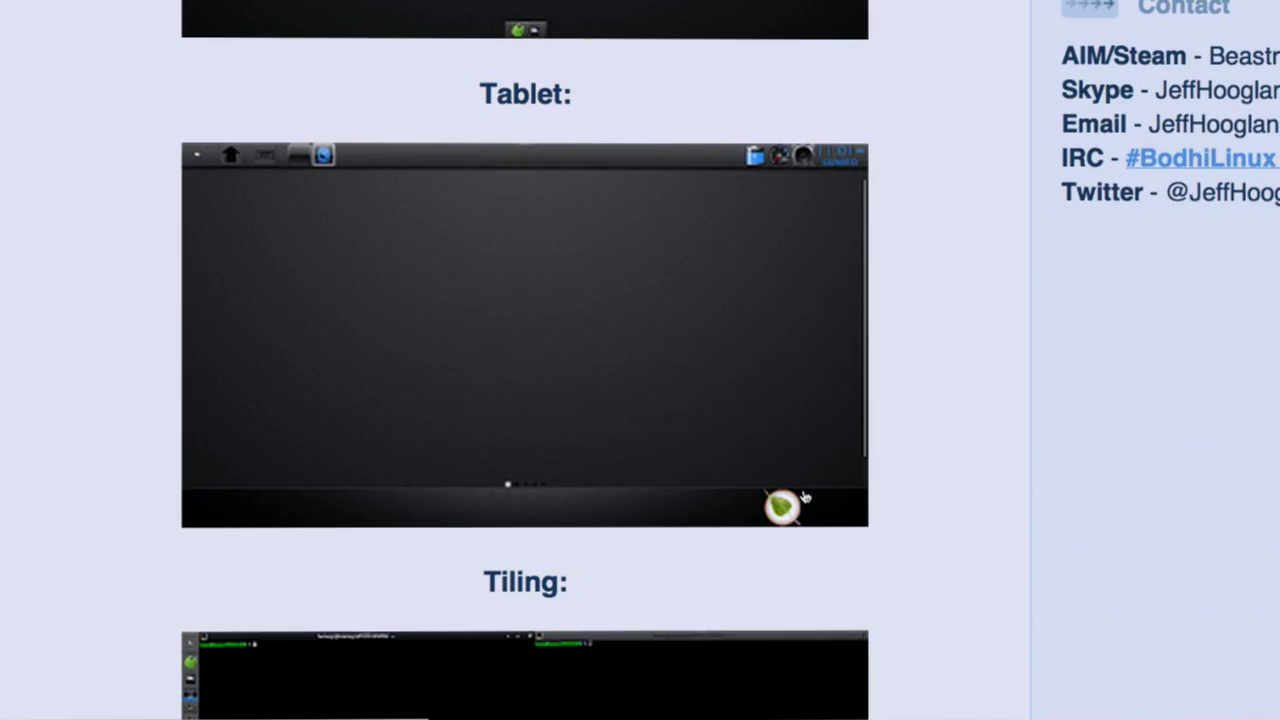
{"action": "scroll", "coordinate": [805, 497], "scroll_direction": "down", "scroll_amount": 6}
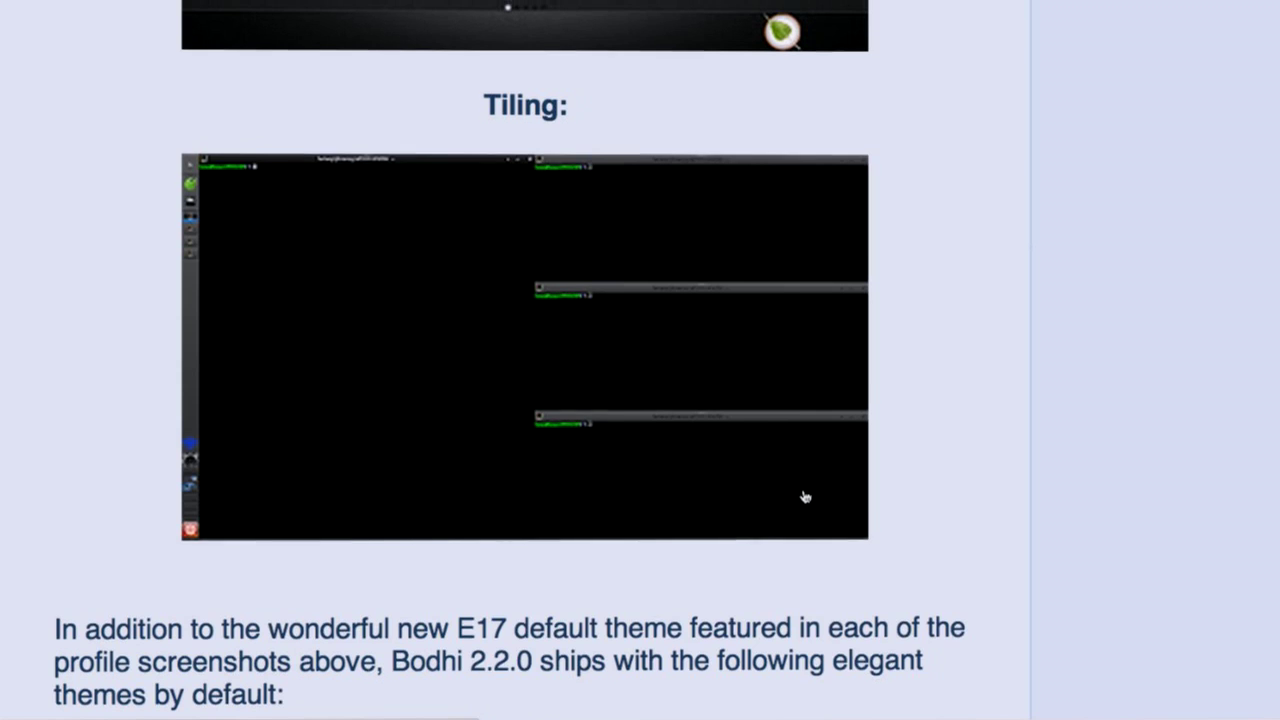
{"action": "scroll", "coordinate": [805, 497], "scroll_direction": "up", "scroll_amount": 6}
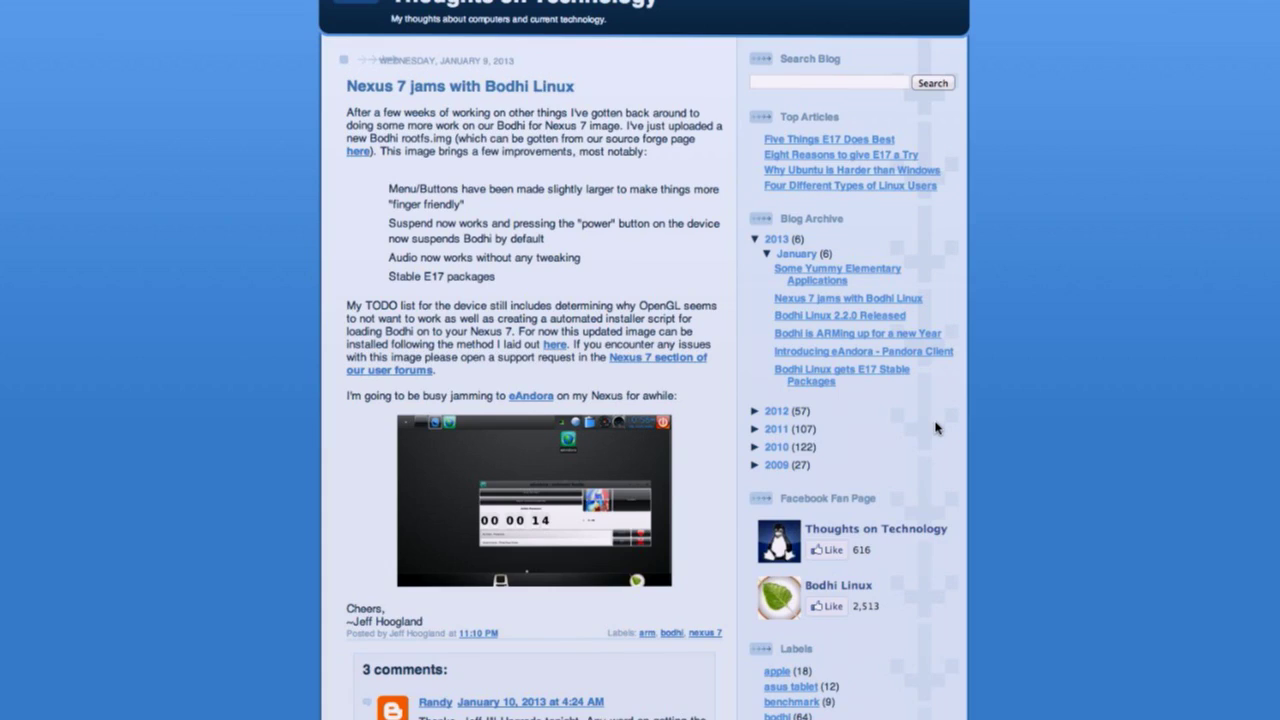
Read the "Nexus 7 jams with Bodhi Linux" post at a larger page zoom, including its improvements list and screenshot
{"action": "key", "text": "ctrl+plus"}
{"action": "key", "text": "ctrl+plus"}
{"action": "key", "text": "ctrl+plus"}
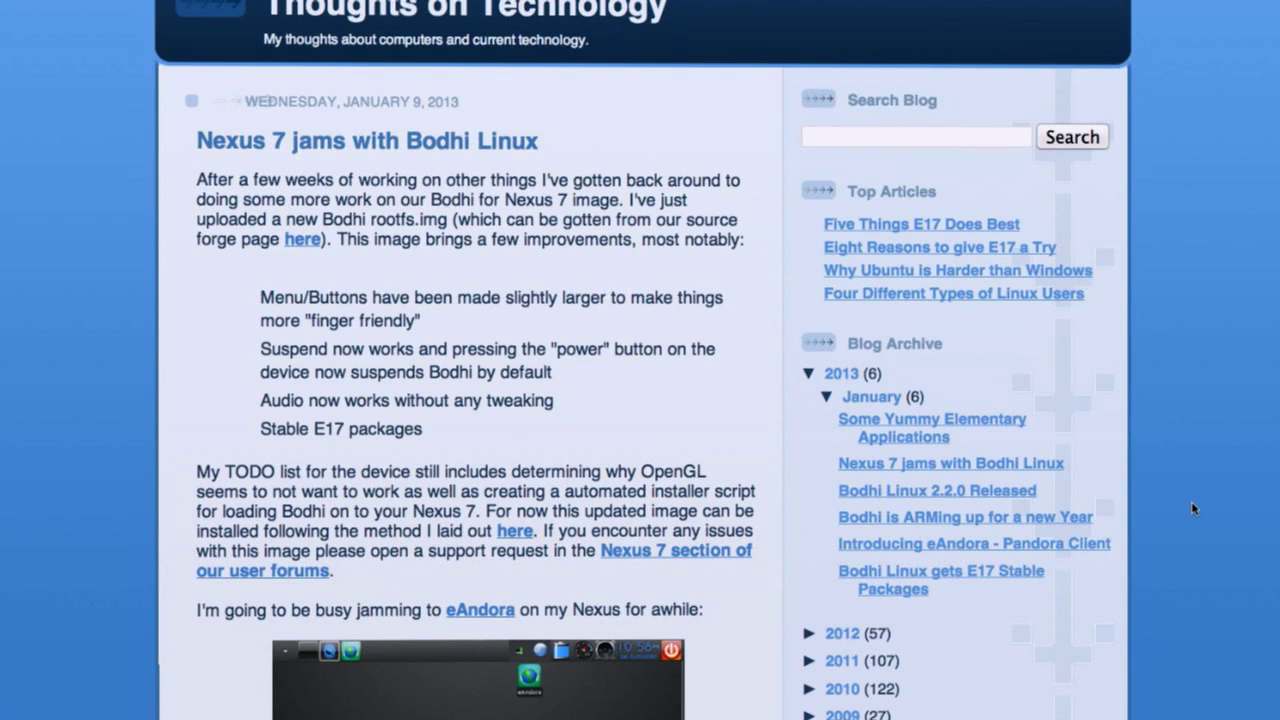
{"action": "scroll", "coordinate": [1191, 509], "scroll_direction": "down", "scroll_amount": 3}
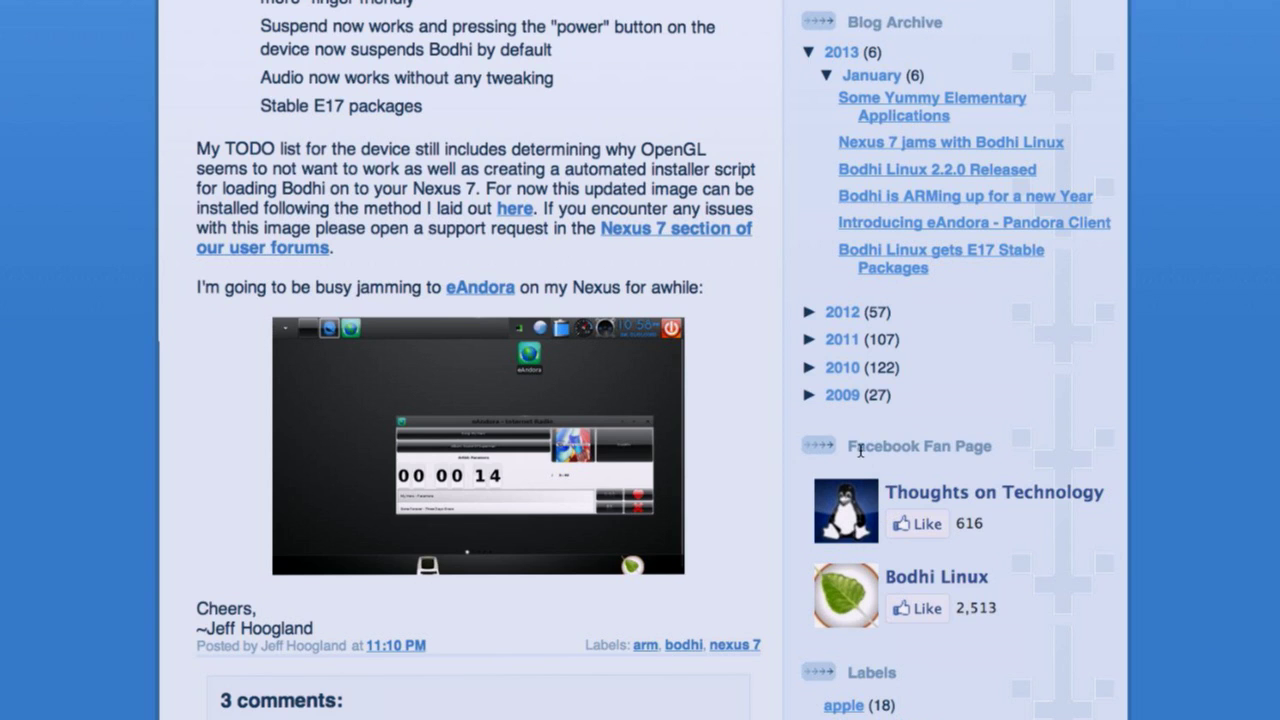
{"action": "scroll", "coordinate": [860, 452], "scroll_direction": "up", "scroll_amount": 2}
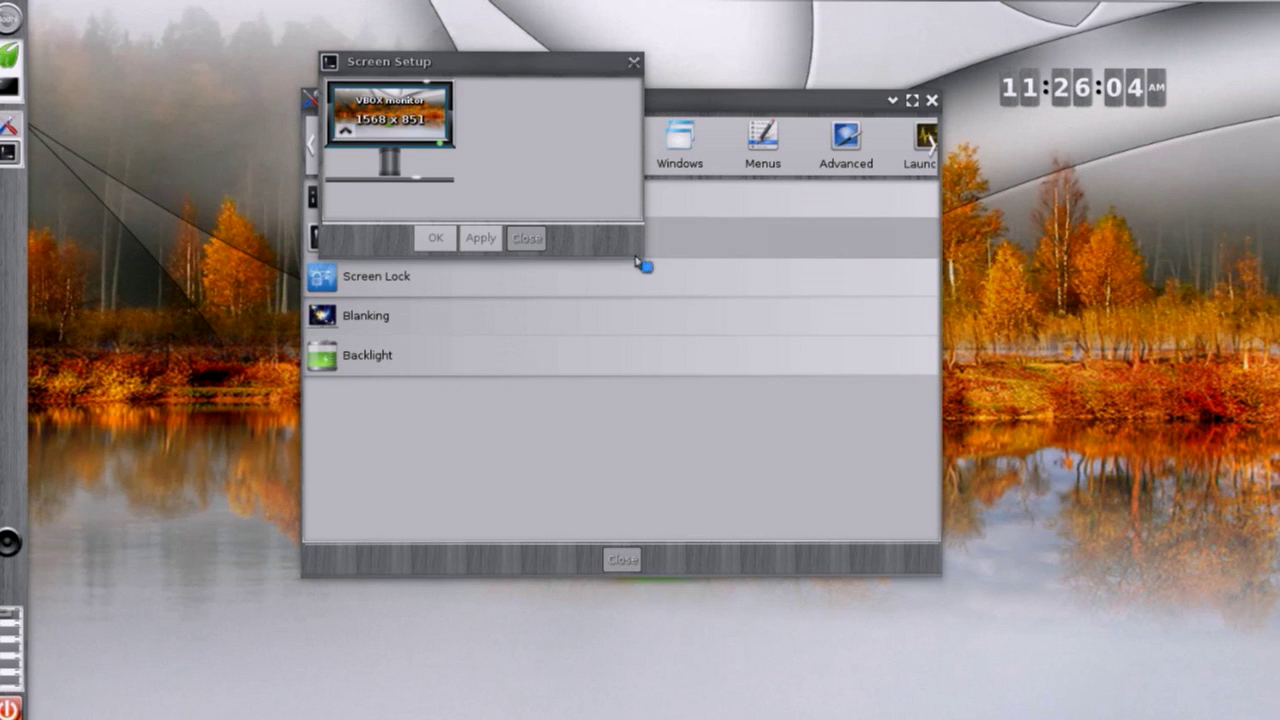
Enlarge the Screen Setup window and try to resize and reposition the VBOX monitor preview inside it
{"action": "left_click_drag", "start_coordinate": [637, 261], "coordinate": [878, 612]}
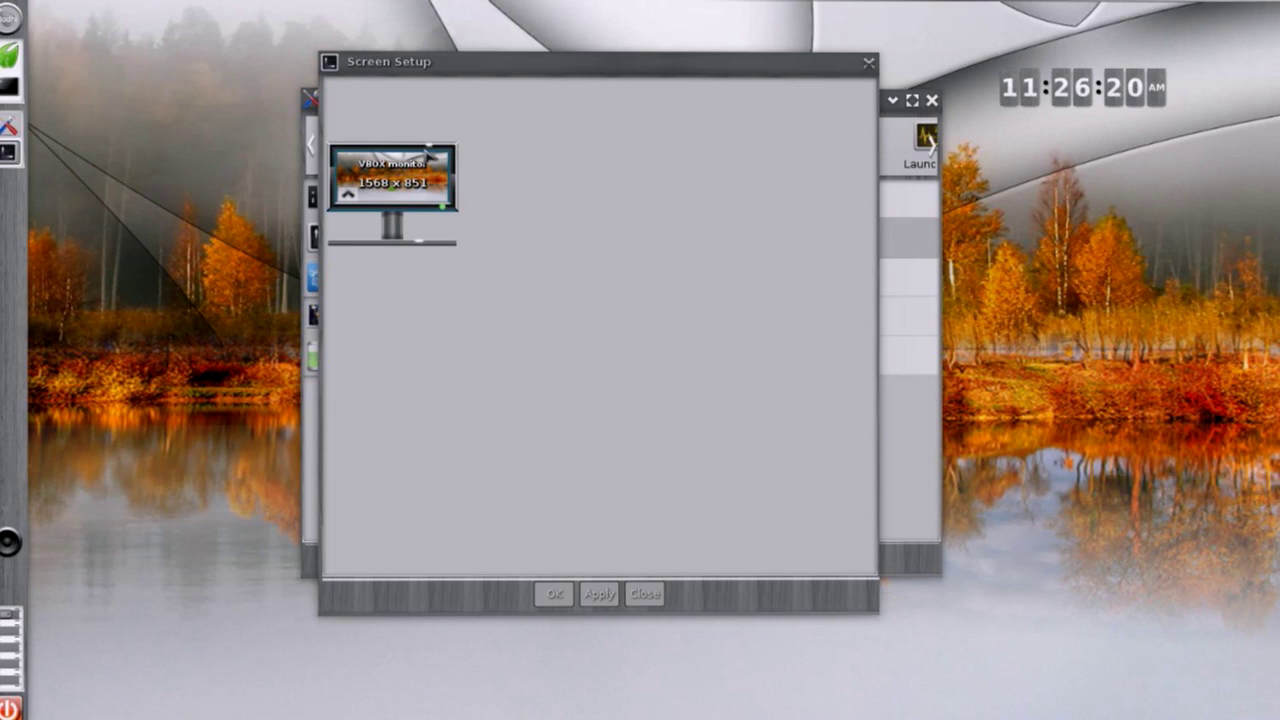
{"action": "mouse_move", "coordinate": [456, 150]}
{"action": "left_mouse_down"}
{"action": "mouse_move", "coordinate": [503, 137]}
{"action": "mouse_move", "coordinate": [458, 143]}
{"action": "left_mouse_up"}
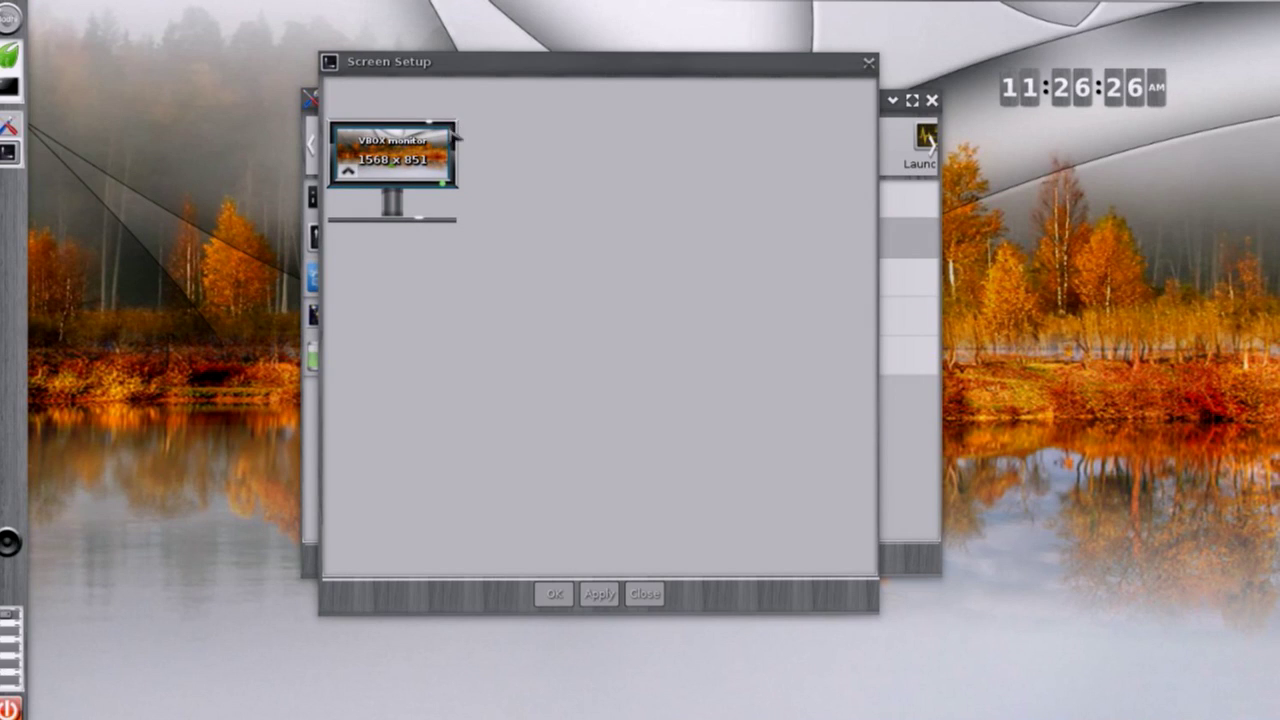
{"action": "mouse_move", "coordinate": [429, 122]}
{"action": "left_mouse_down"}
{"action": "mouse_move", "coordinate": [430, 104]}
{"action": "mouse_move", "coordinate": [430, 145]}
{"action": "left_mouse_up"}
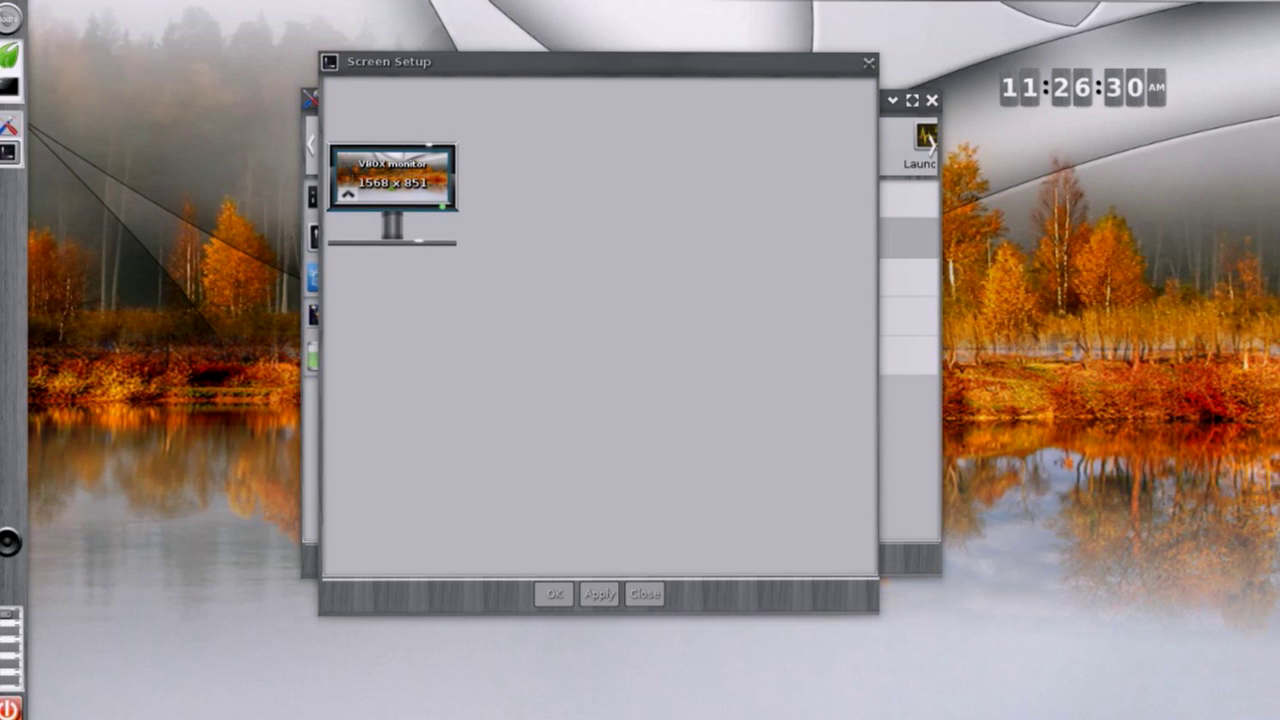
{"action": "mouse_move", "coordinate": [345, 160]}
{"action": "left_mouse_down"}
{"action": "mouse_move", "coordinate": [346, 140]}
{"action": "mouse_move", "coordinate": [352, 168]}
{"action": "left_mouse_up"}
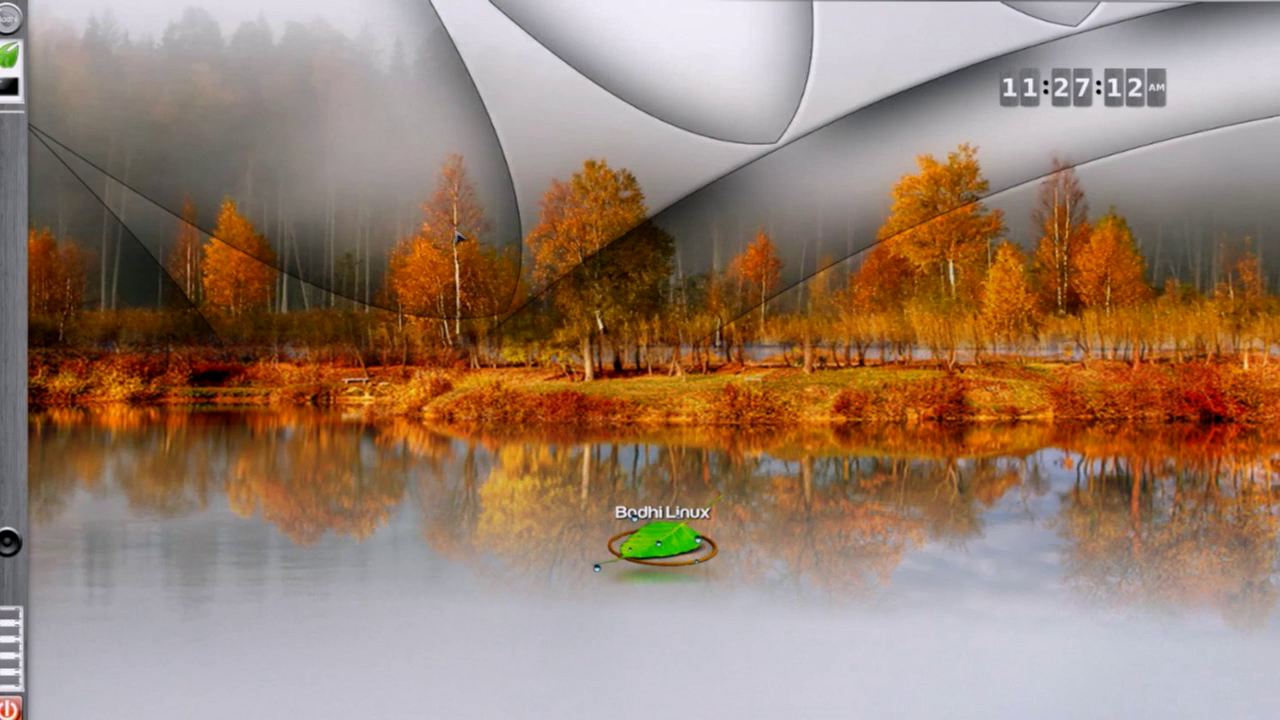
Launch Run Everything from the desktop's main menu, browse its Internet and System Tools categories, and dismiss it
{"action": "left_click", "coordinate": [493, 250]}
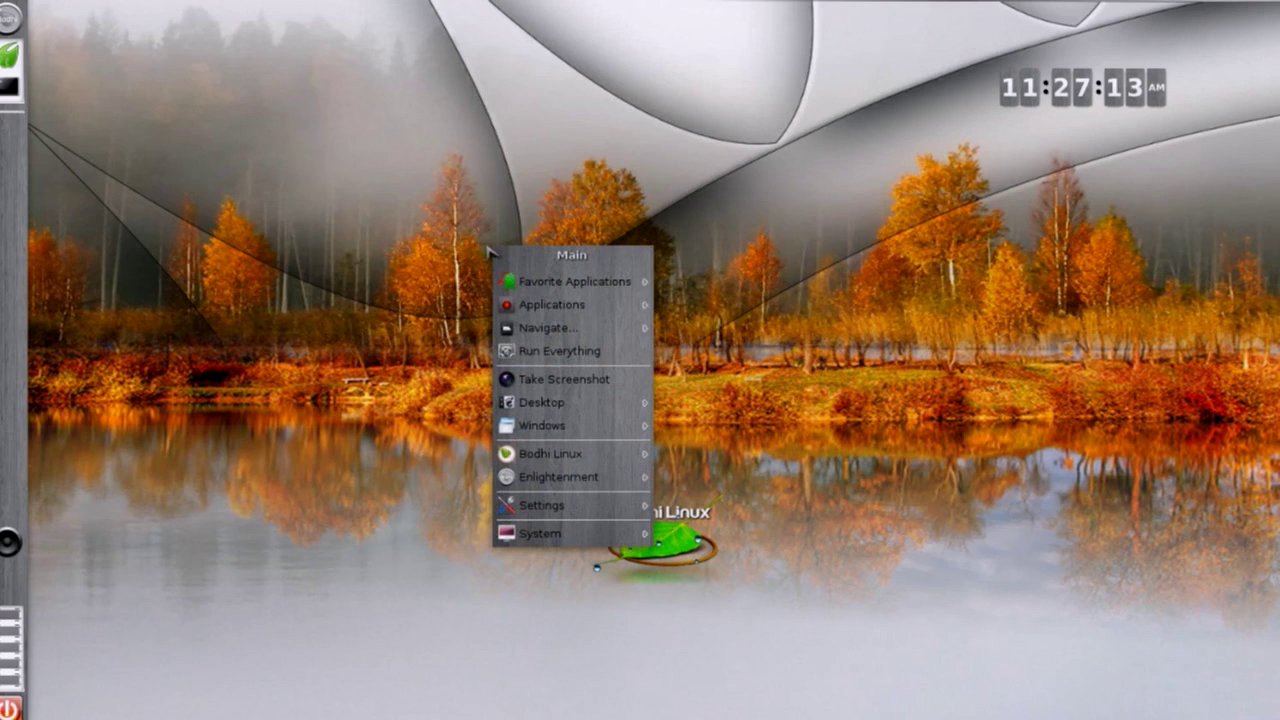
{"action": "left_click", "coordinate": [521, 353]}
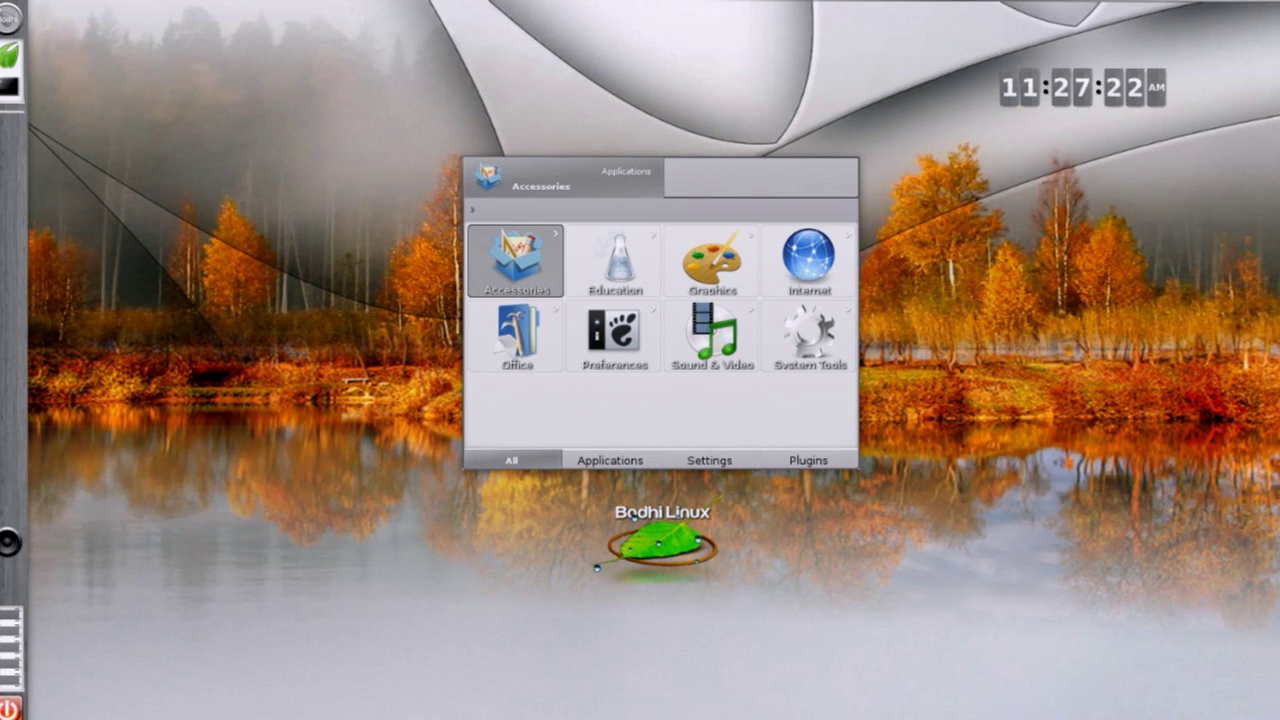
{"action": "left_click", "coordinate": [800, 275]}
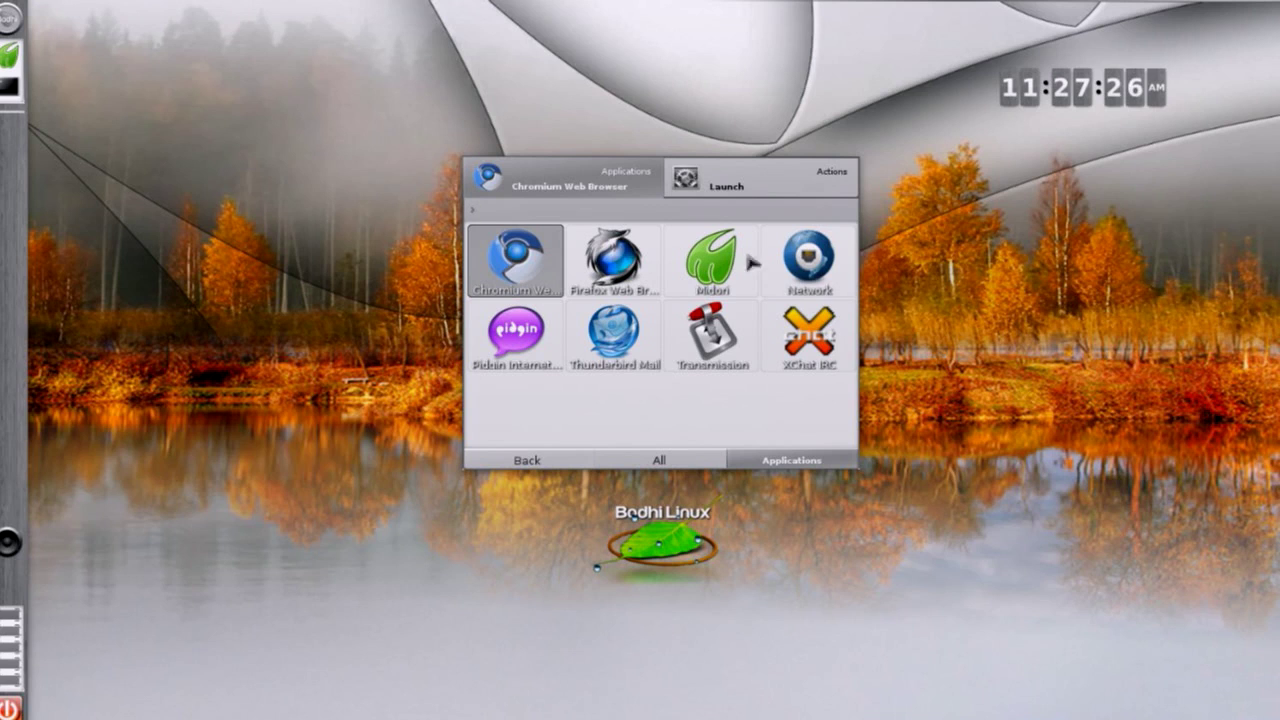
{"action": "left_click", "coordinate": [662, 461]}
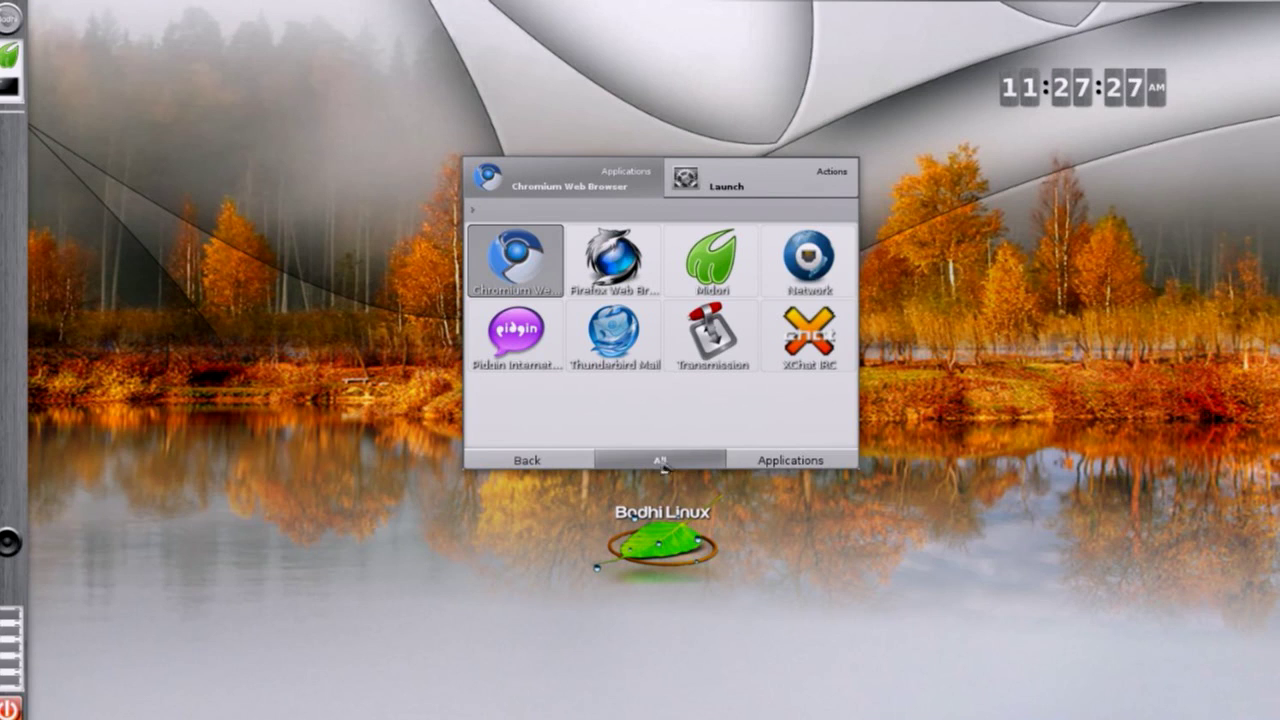
{"action": "left_click", "coordinate": [538, 460]}
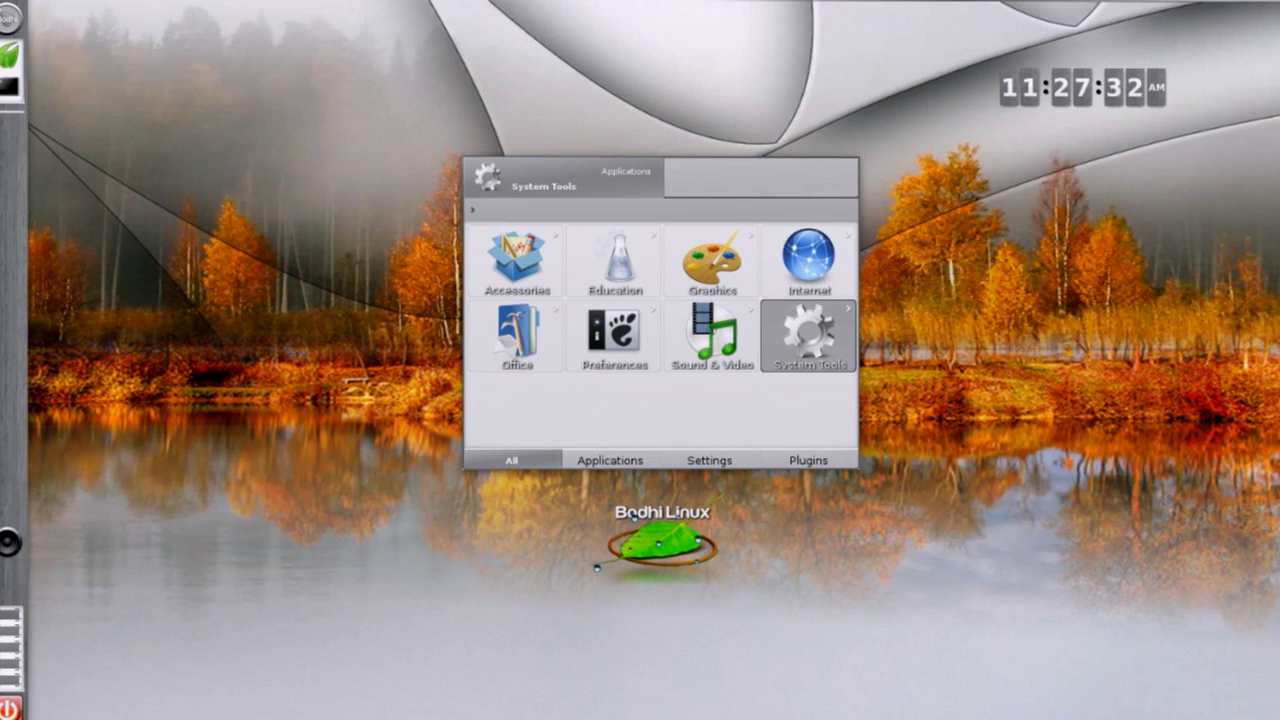
{"action": "left_click", "coordinate": [810, 335]}
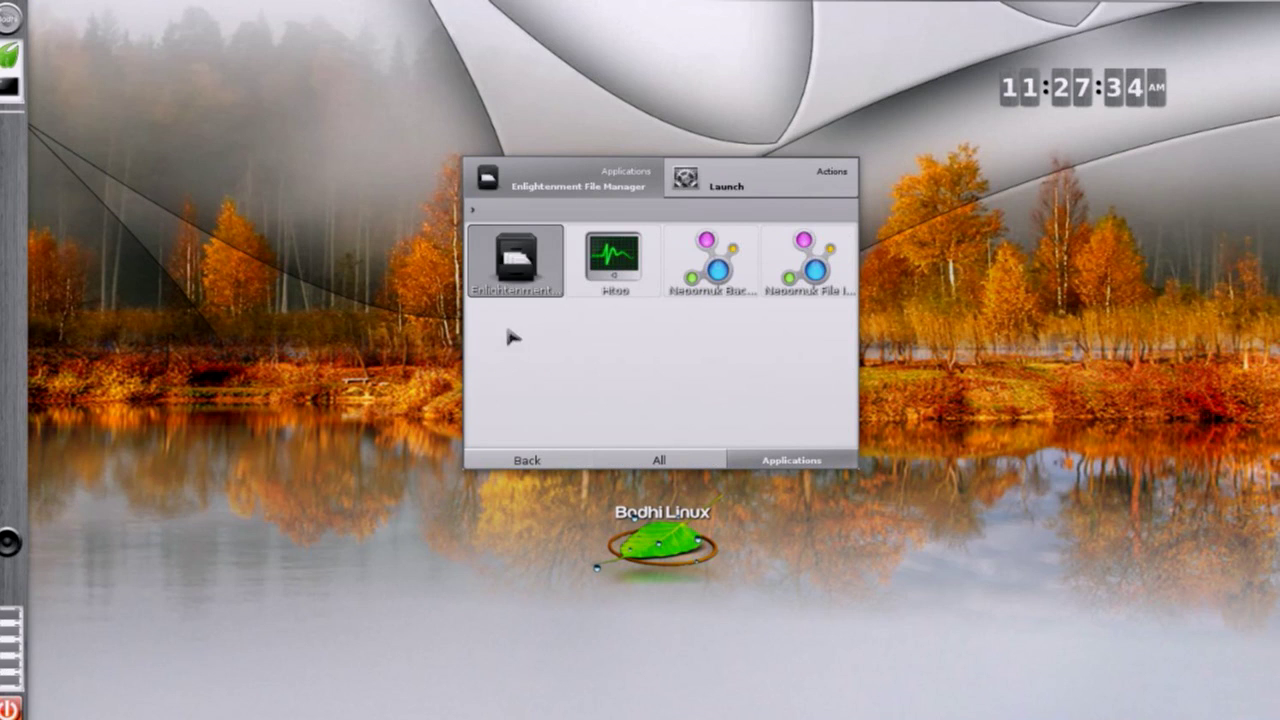
{"action": "left_click", "coordinate": [1006, 212]}
Reopen the main menu on the desktop and look through the Applications, Preferences and Bodhi Linux entries
{"action": "left_click", "coordinate": [880, 206]}
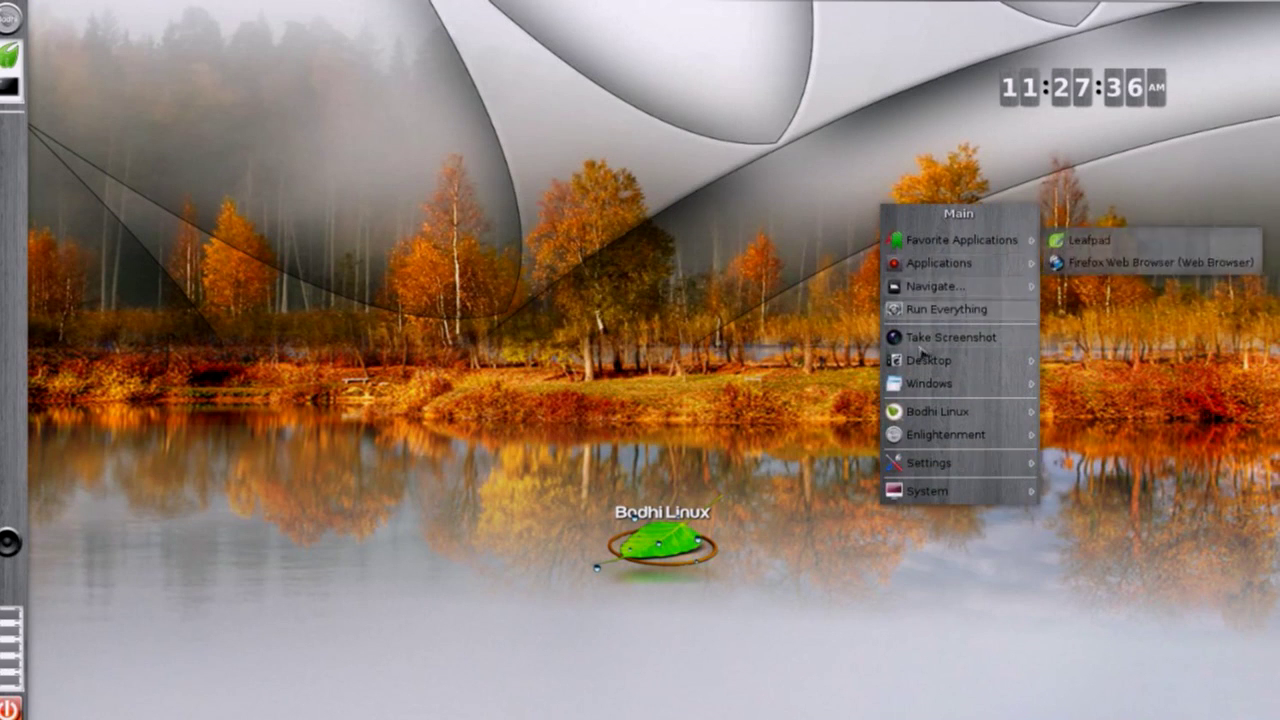
{"action": "mouse_move", "coordinate": [911, 292]}
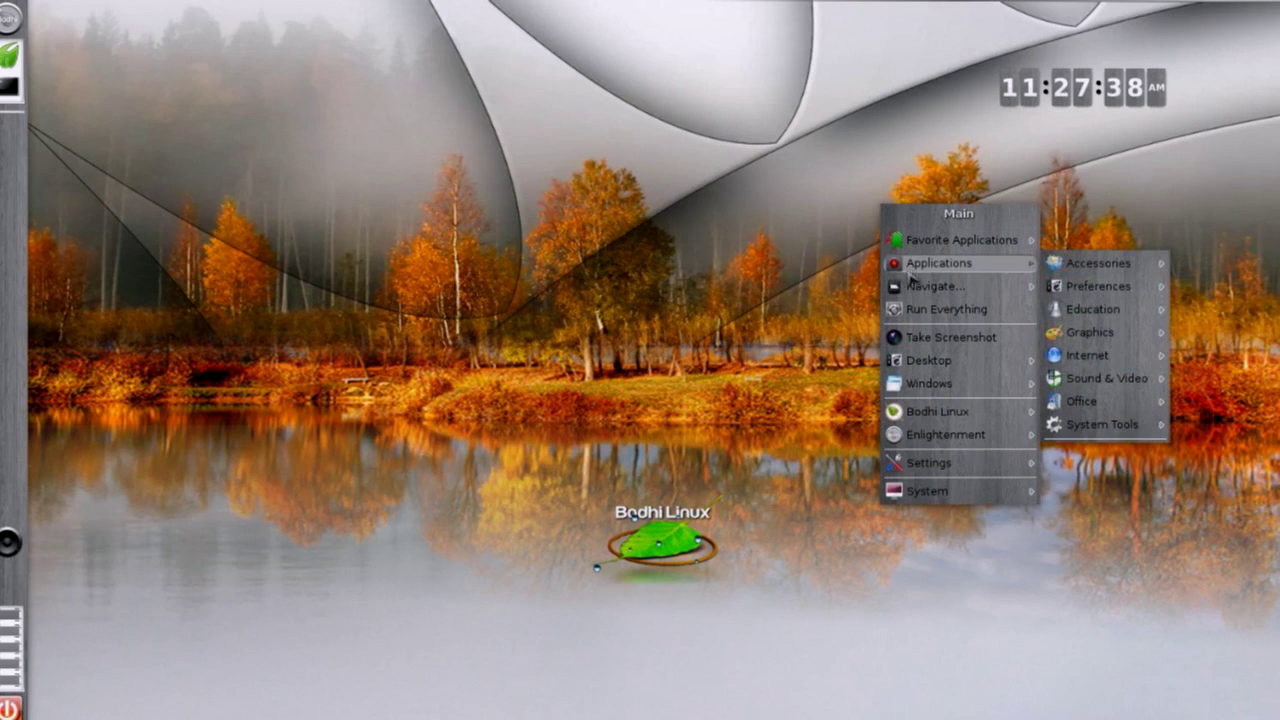
{"action": "mouse_move", "coordinate": [918, 266]}
{"action": "mouse_move", "coordinate": [1156, 292]}
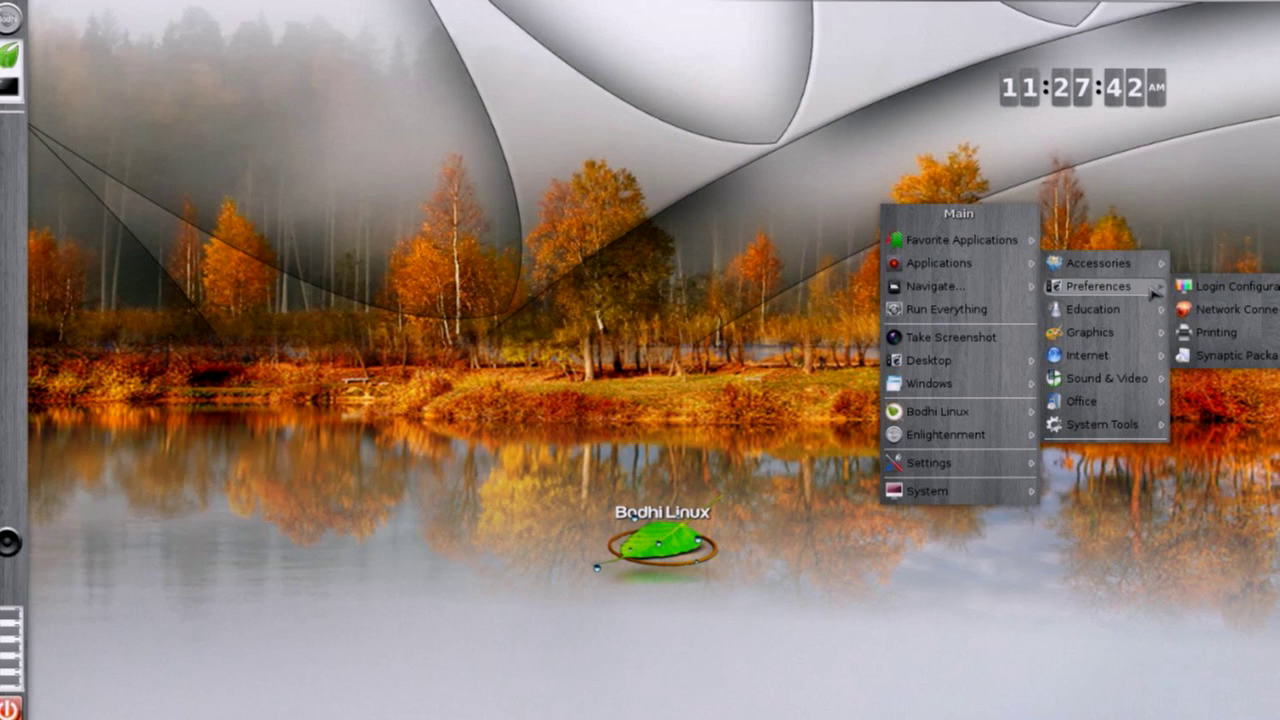
{"action": "mouse_move", "coordinate": [988, 414]}
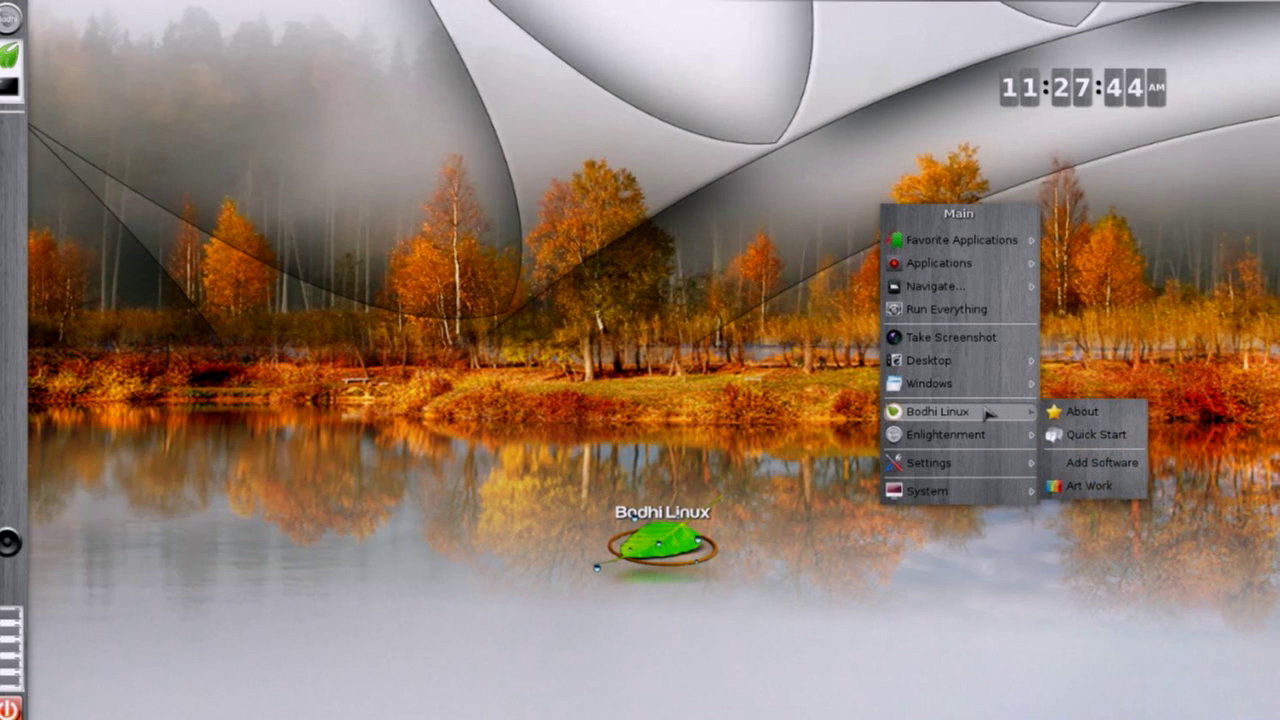